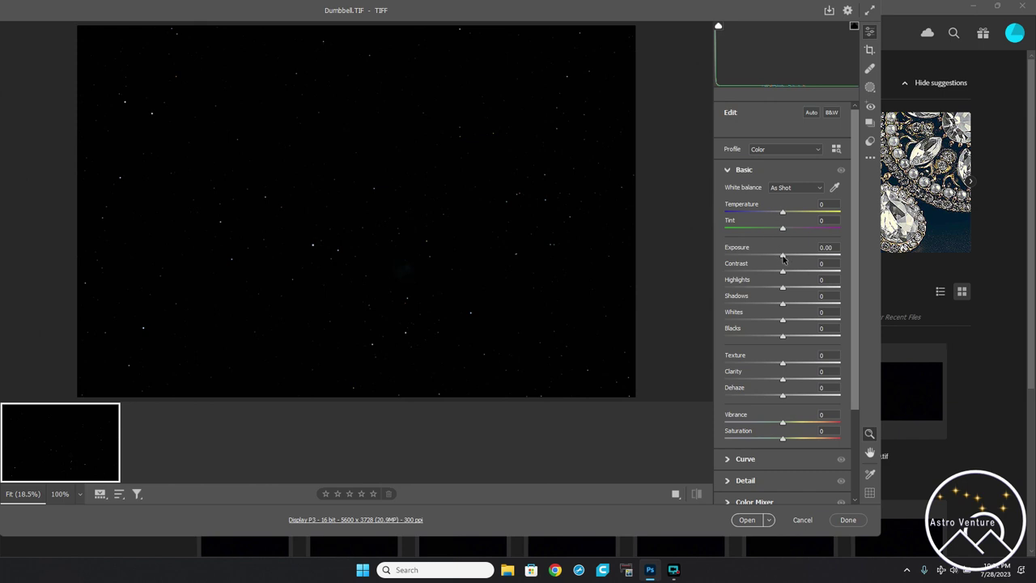
# Raise the exposure of Dumbbell.TIF to +2.35 and open the image for full editing.
pyautogui.moveTo(782, 258); pyautogui.dragTo(810, 264)
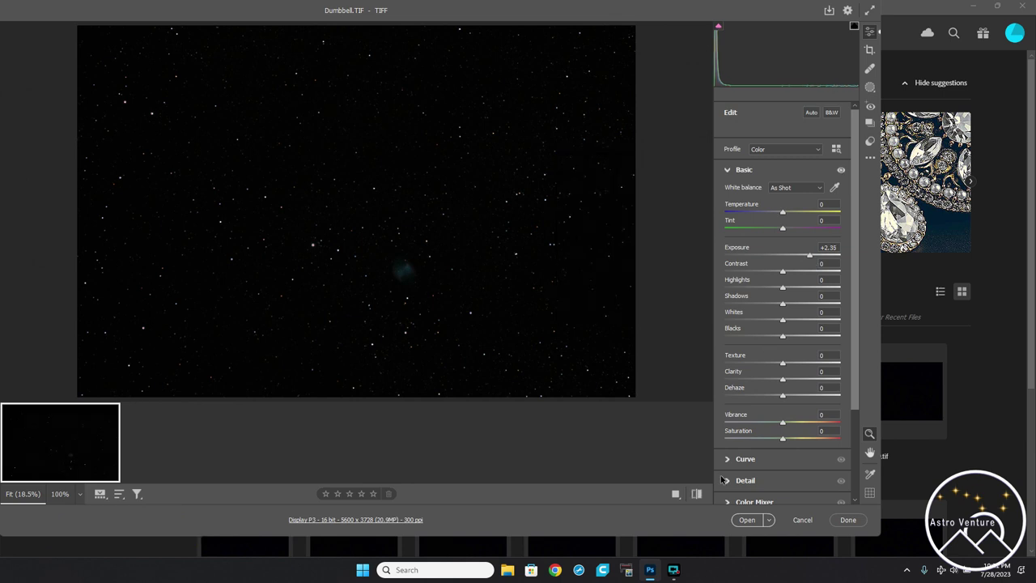
pyautogui.click(747, 520)
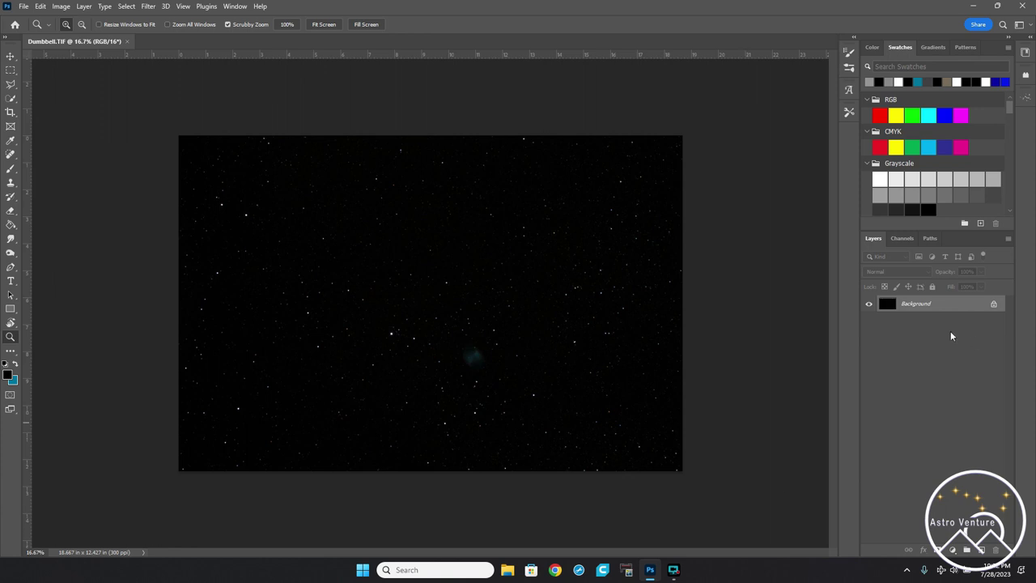
# Duplicate the Background layer and apply the Arcsinh10 Curves preset to the copy.
pyautogui.click(936, 304)
pyautogui.hotkey('ctrl', 'j')
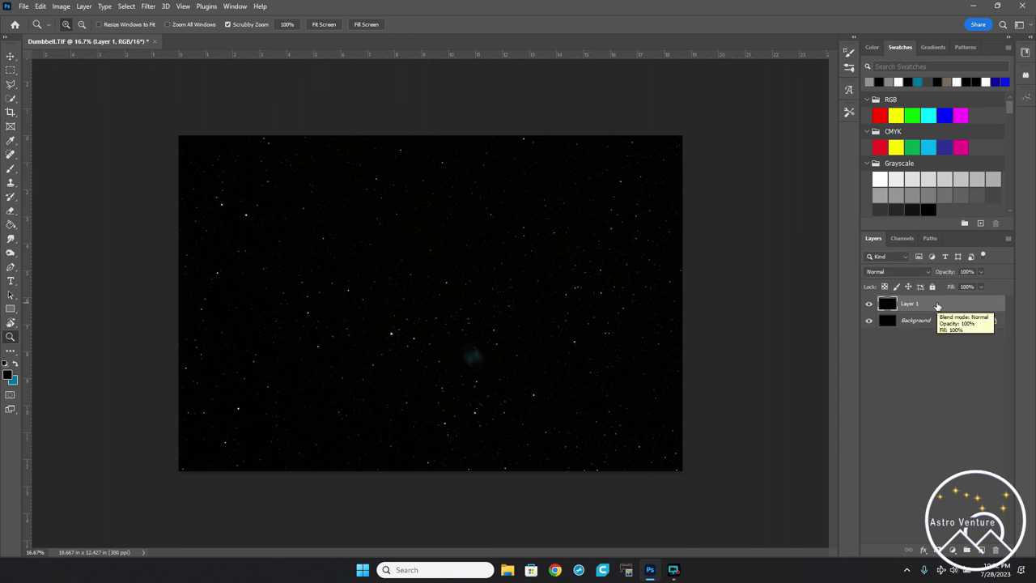
pyautogui.hotkey('ctrl', 'm')
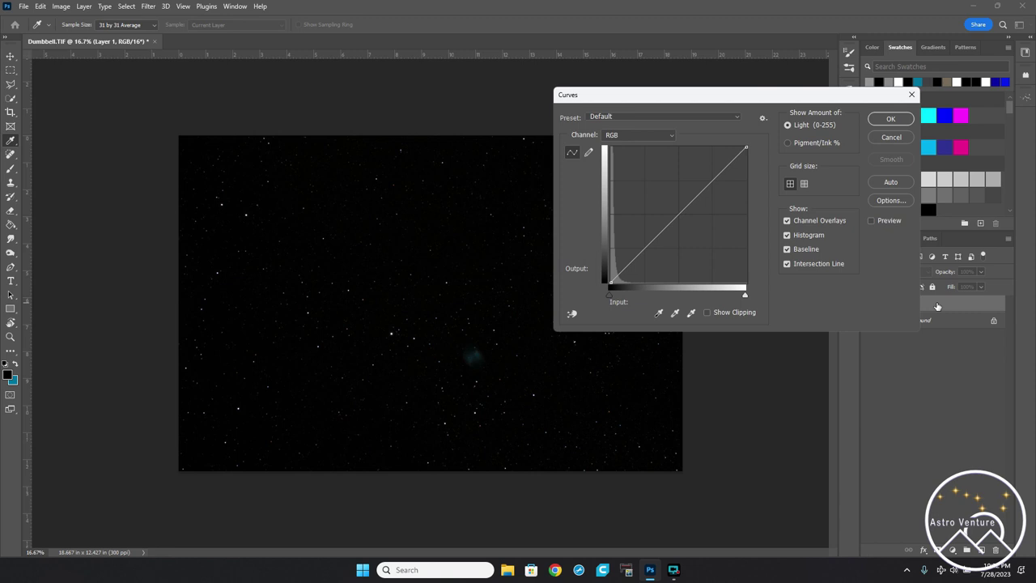
pyautogui.click(649, 117)
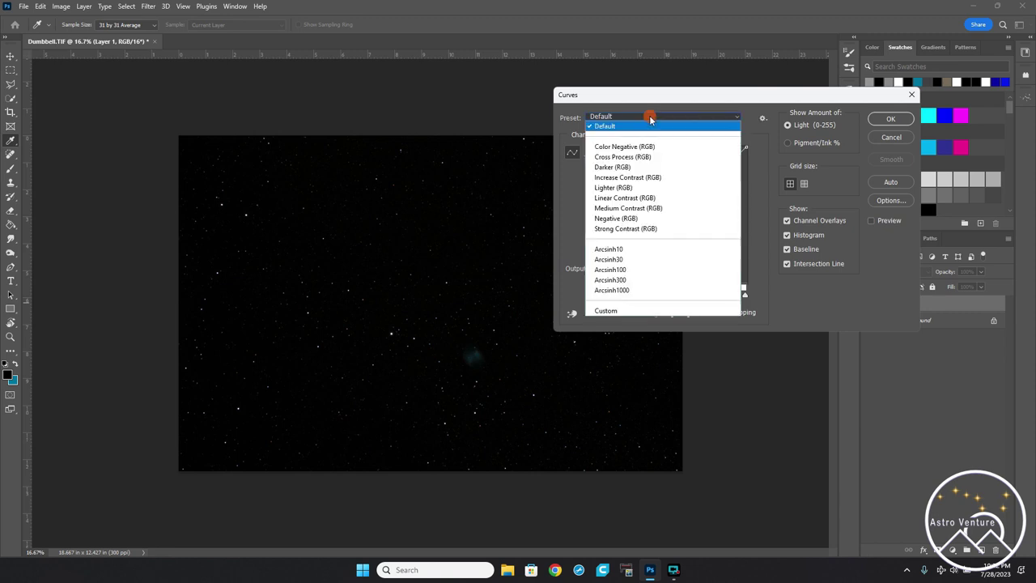
pyautogui.click(628, 251)
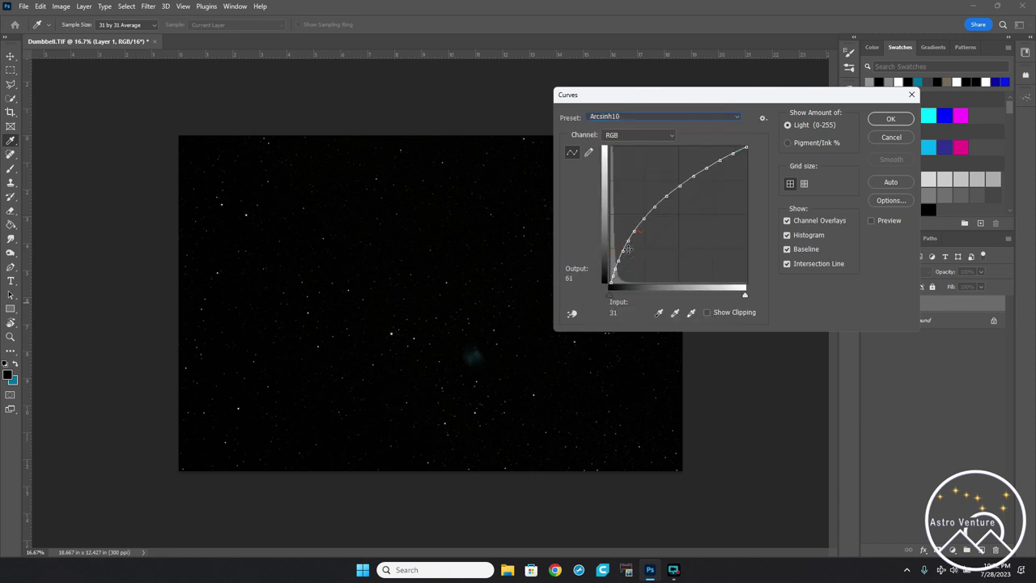
pyautogui.click(890, 119)
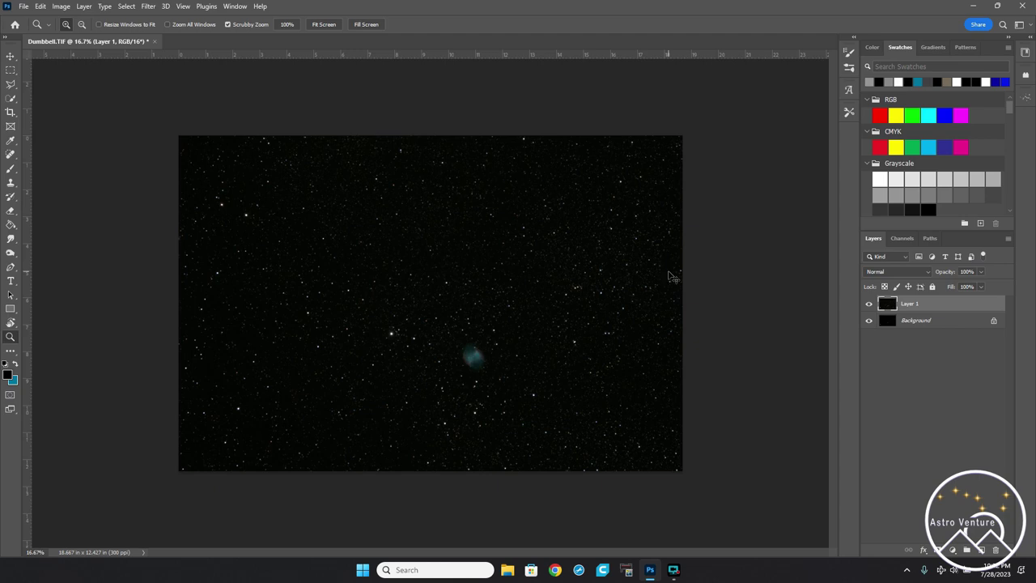
# Try a second Arcsinh10 Curves stretch on the duplicated layer and undo it.
pyautogui.hotkey('ctrl', 'm')
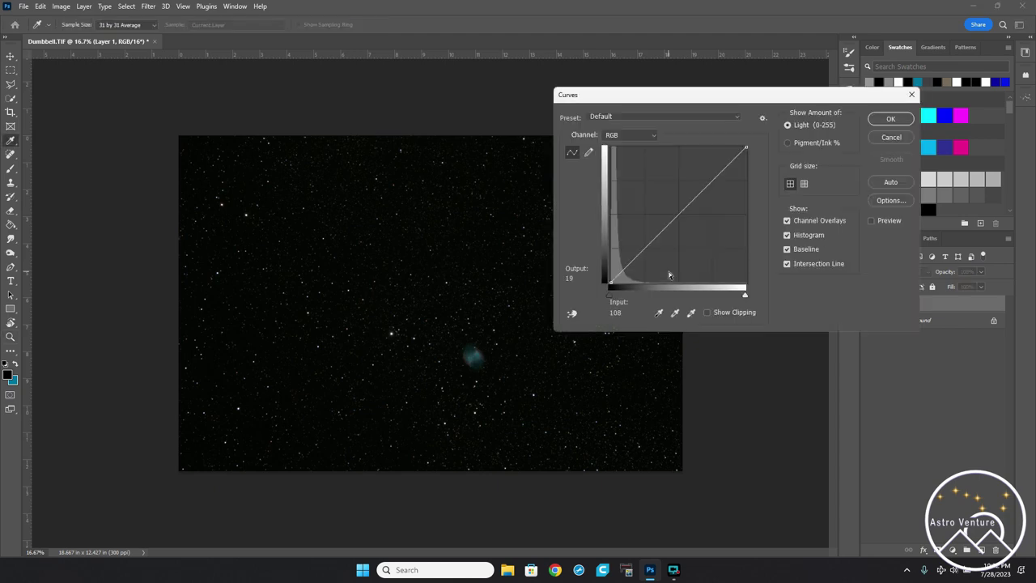
pyautogui.click(641, 116)
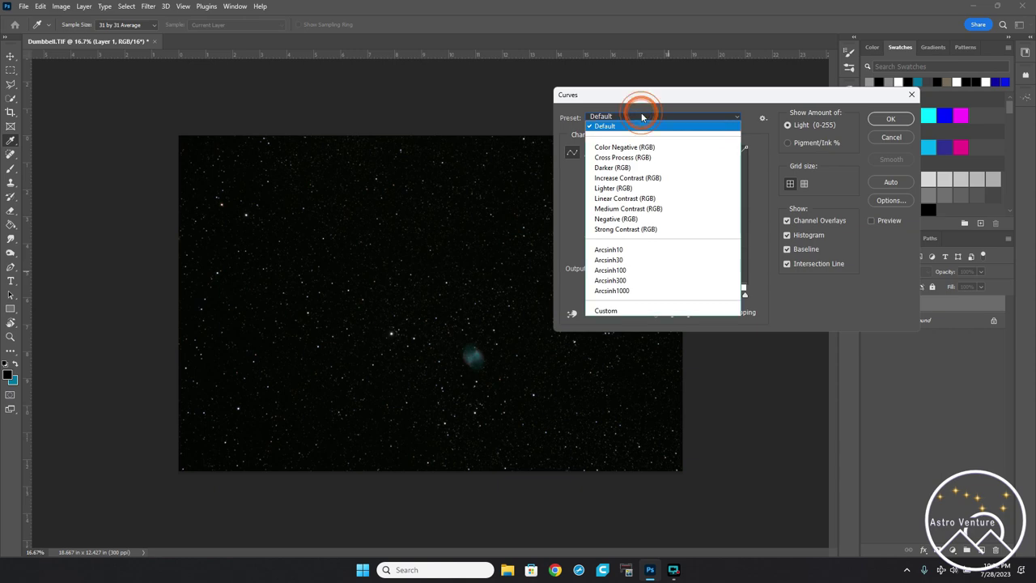
pyautogui.click(633, 248)
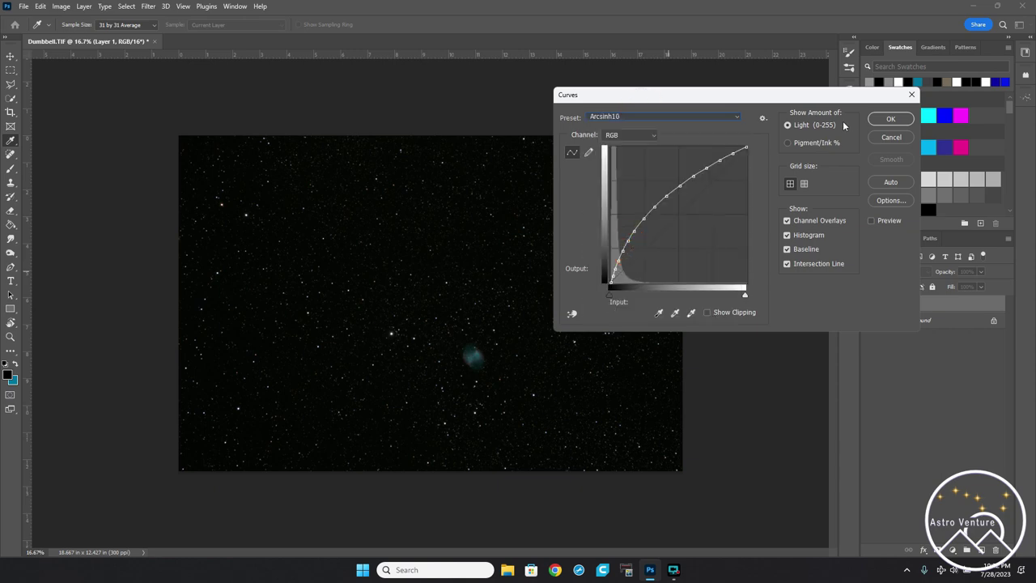
pyautogui.click(881, 118)
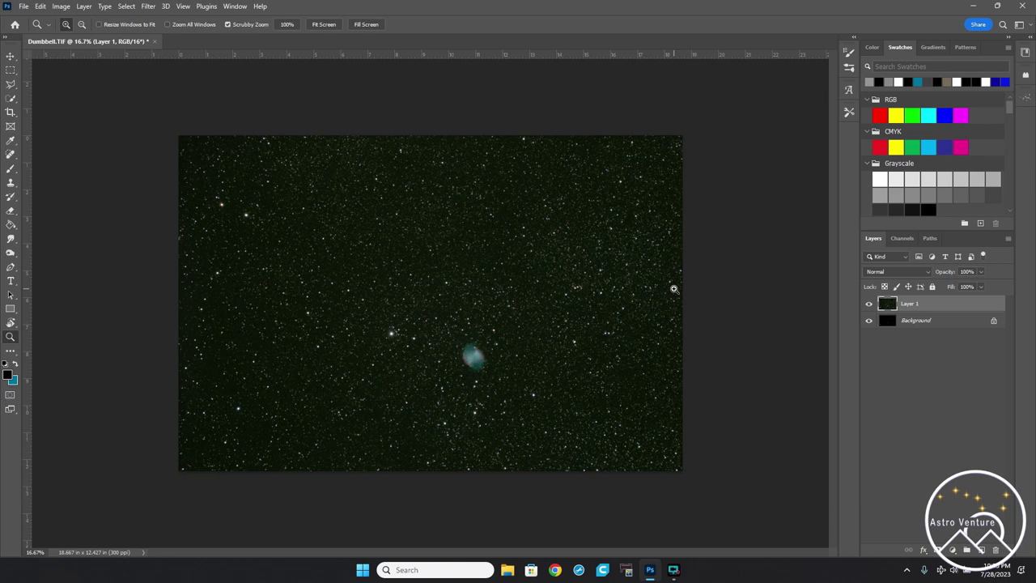
pyautogui.hotkey('ctrl', 'z')
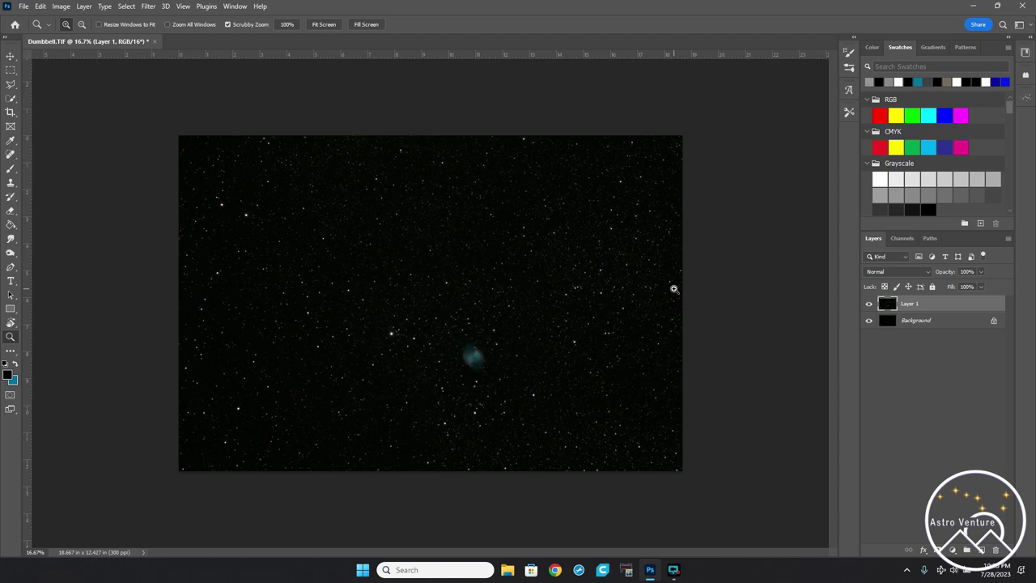
# Save the image in the DumbbellEdit folder as a TIFF named Dumbbell2.tif, discarding layers and saving a copy.
pyautogui.click(23, 7)
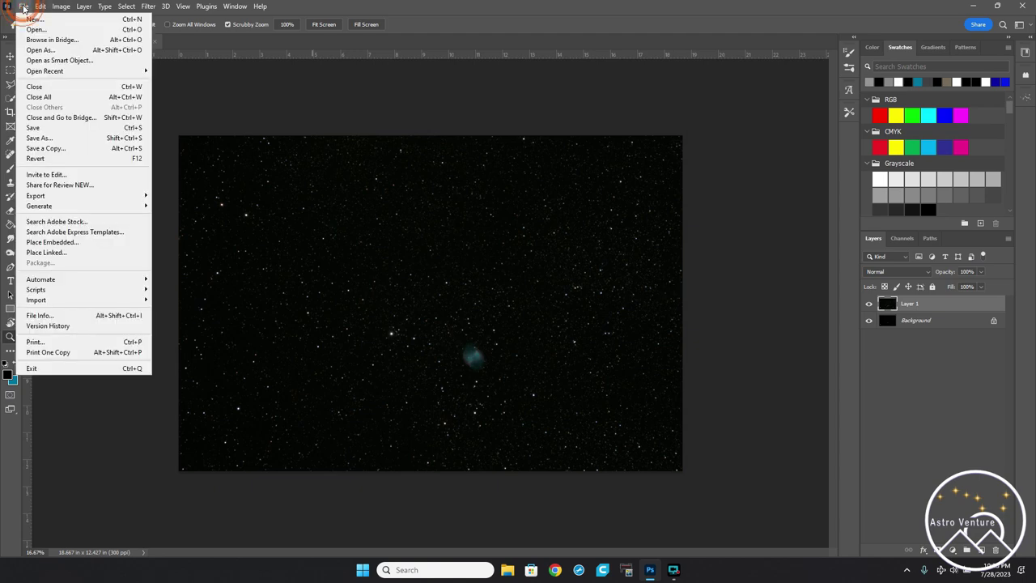
pyautogui.click(49, 140)
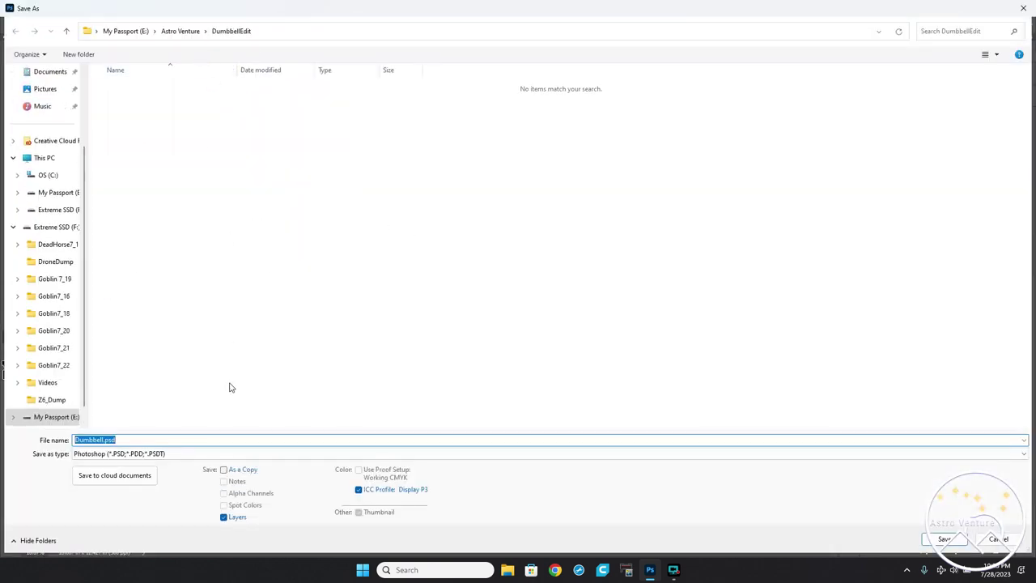
pyautogui.click(136, 455)
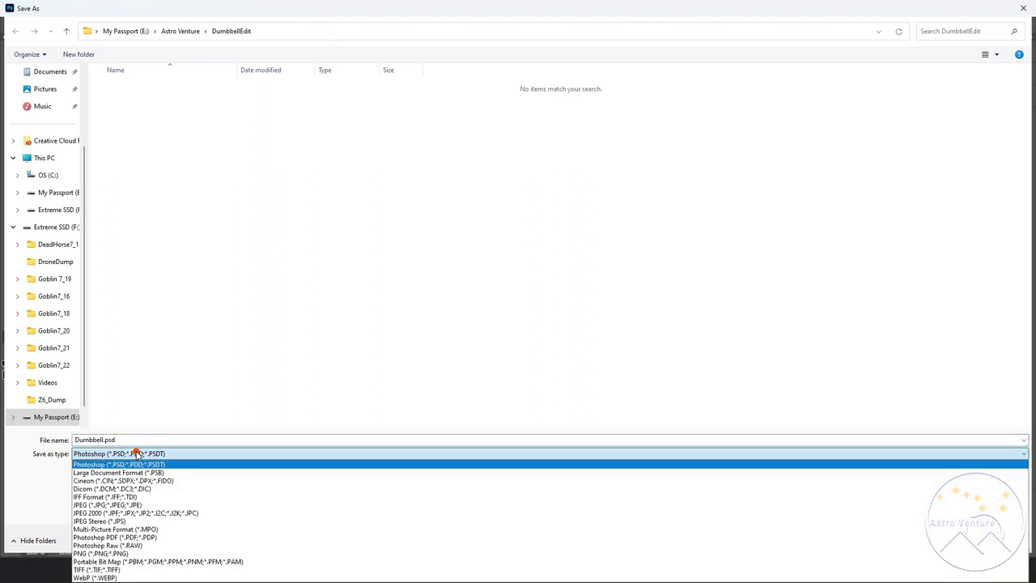
pyautogui.click(119, 568)
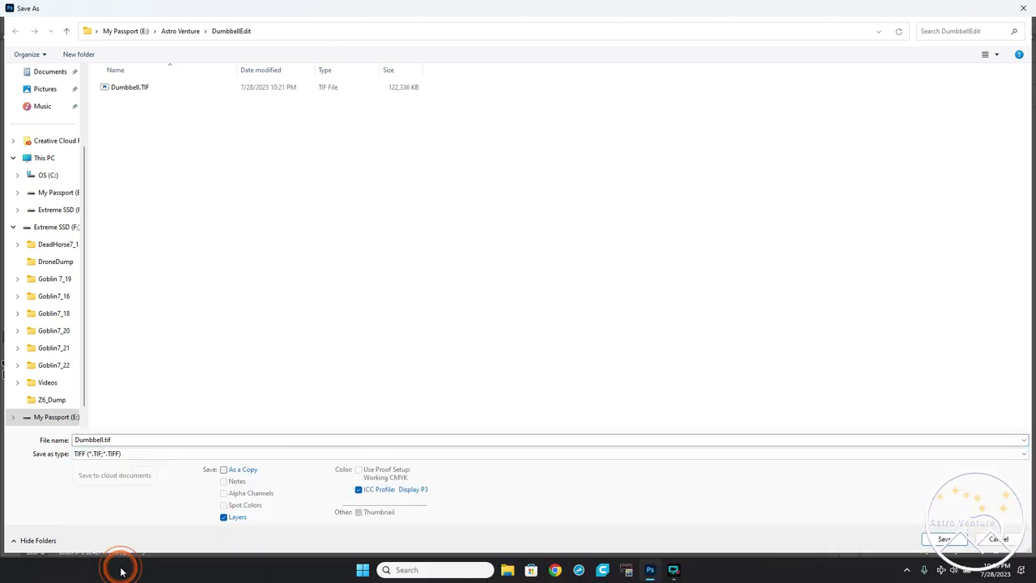
pyautogui.doubleClick(103, 442)
pyautogui.click(101, 440)
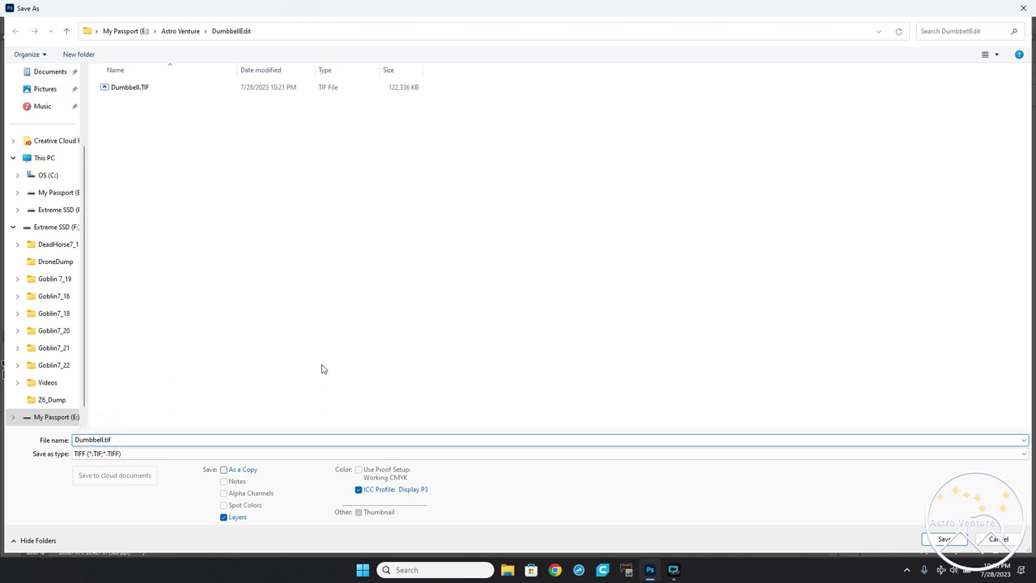
pyautogui.write('2')
pyautogui.click(941, 540)
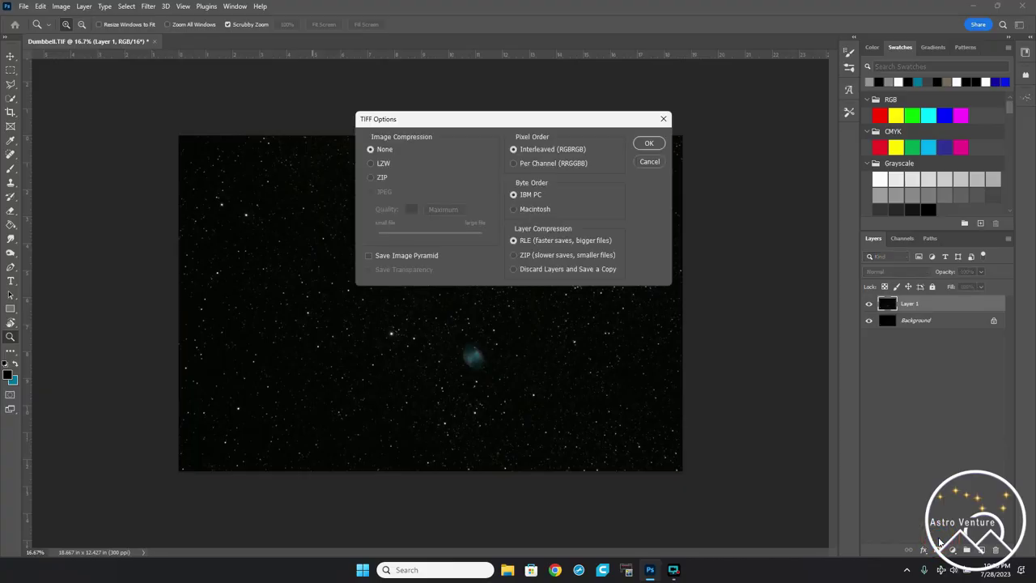
pyautogui.click(514, 269)
pyautogui.click(648, 143)
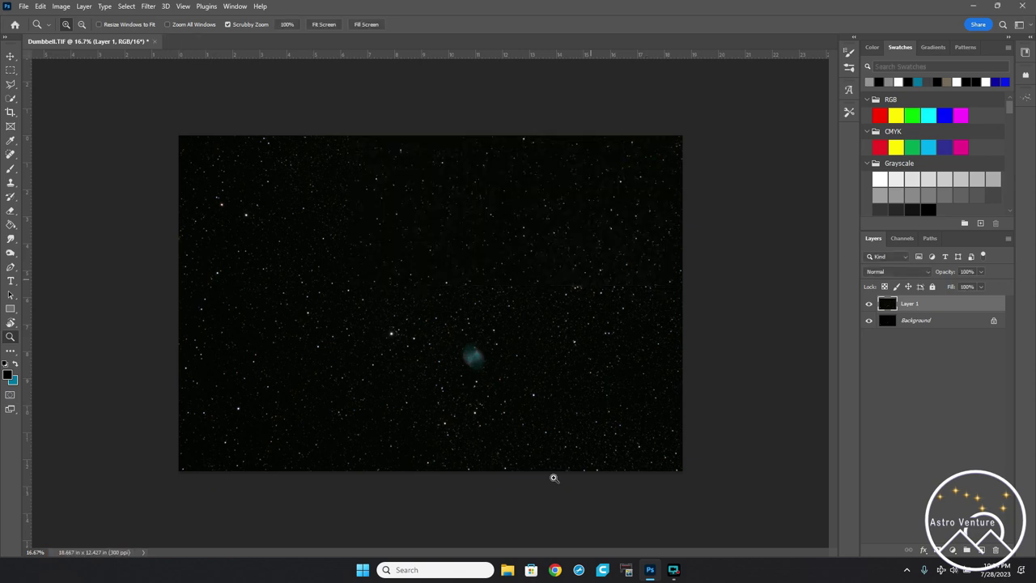
# Switch to File Explorer and open the inner StarNetv2GUI_Win folder within Downloads.
pyautogui.click(507, 571)
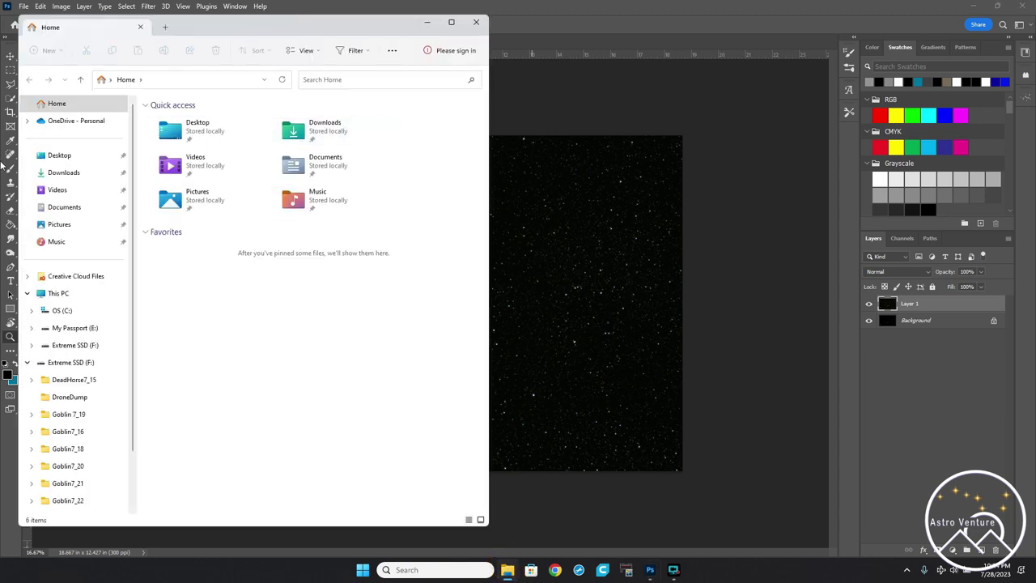
pyautogui.click(61, 172)
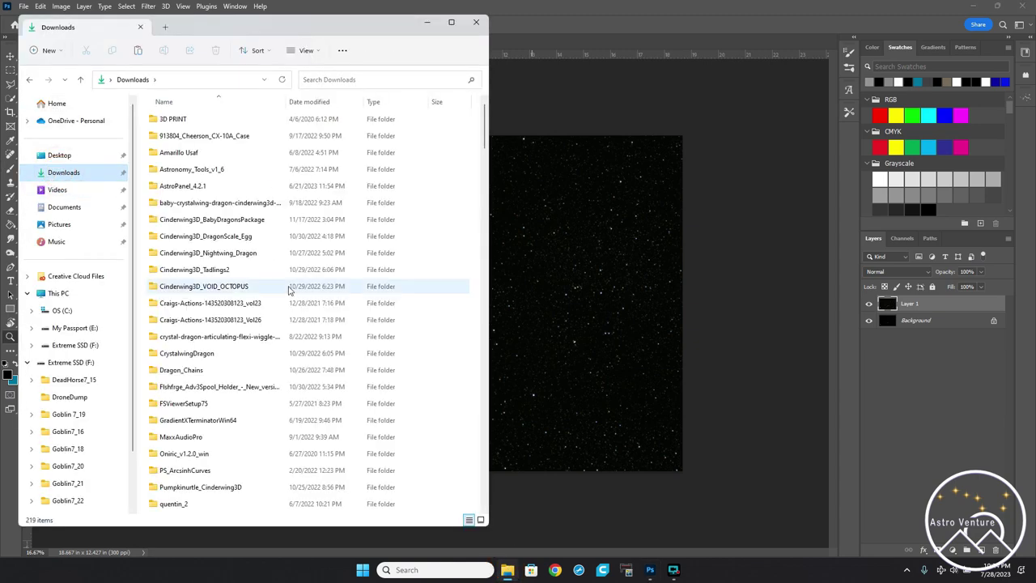
pyautogui.scroll(-8, 289, 289)
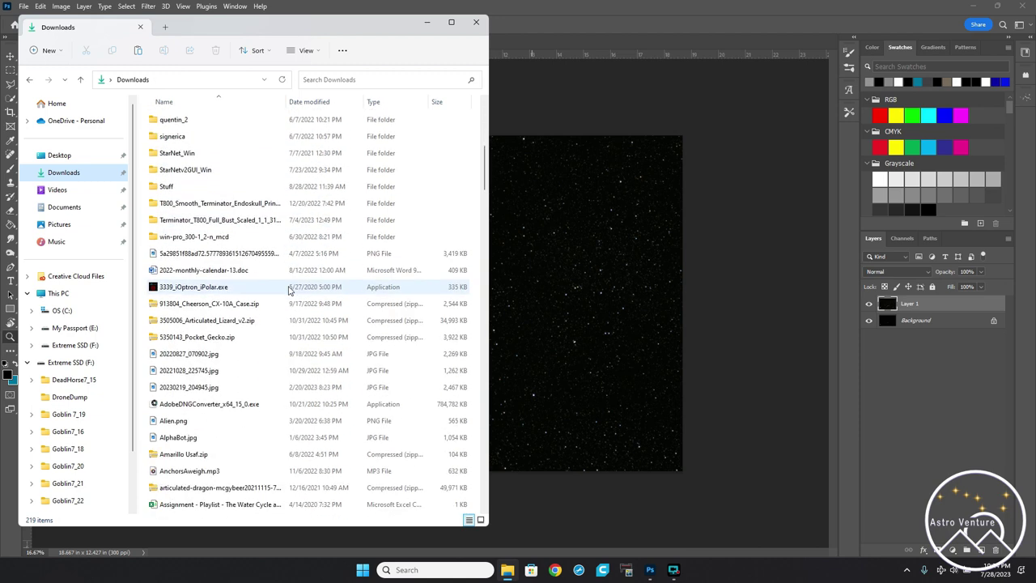
pyautogui.scroll(1, 289, 289)
pyautogui.doubleClick(153, 212)
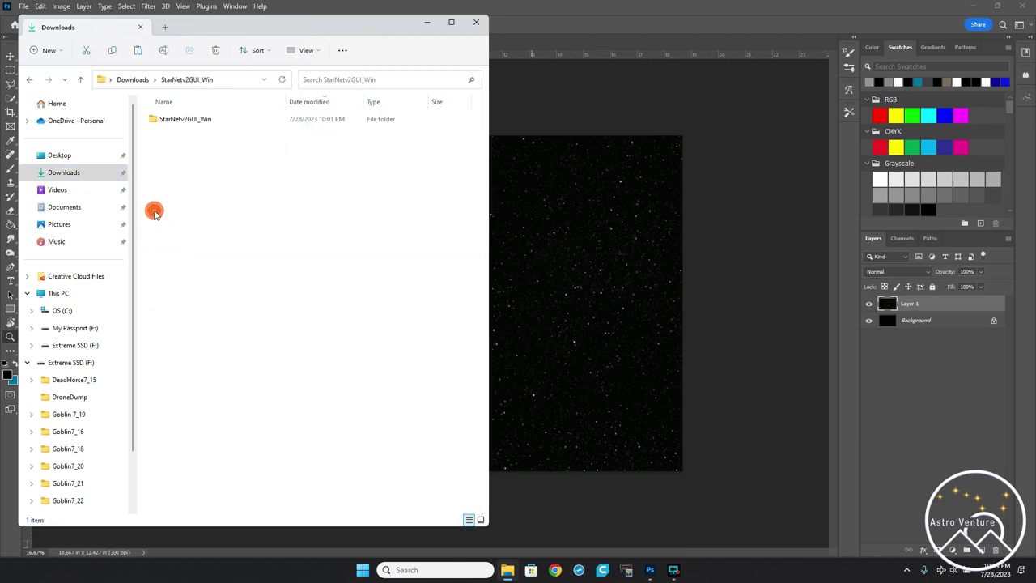
pyautogui.doubleClick(153, 119)
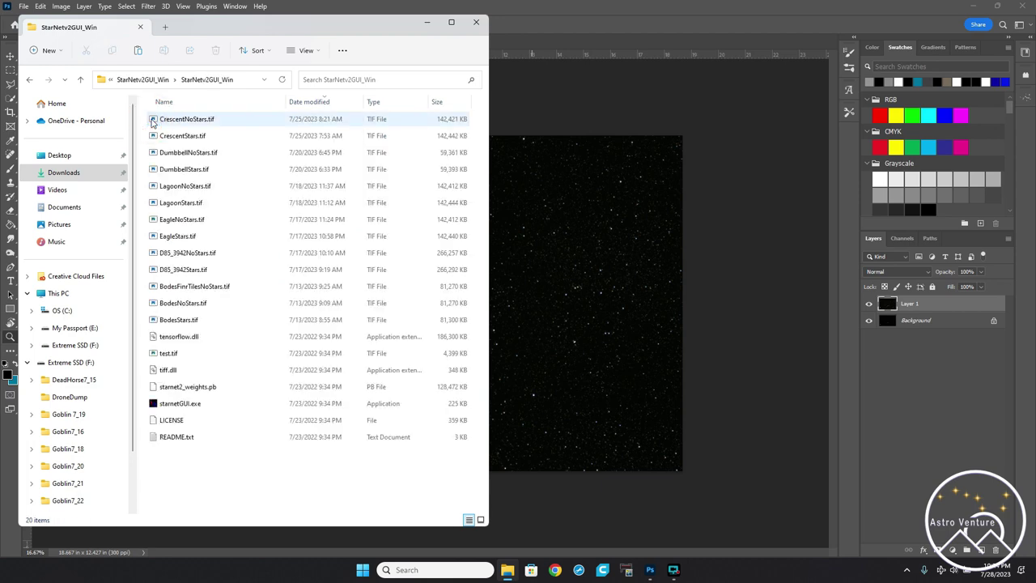
# Open the My Passport (E:) drive in a separate window beside the first and go to Astro Venture > DumbbellEdit.
pyautogui.rightClick(77, 331)
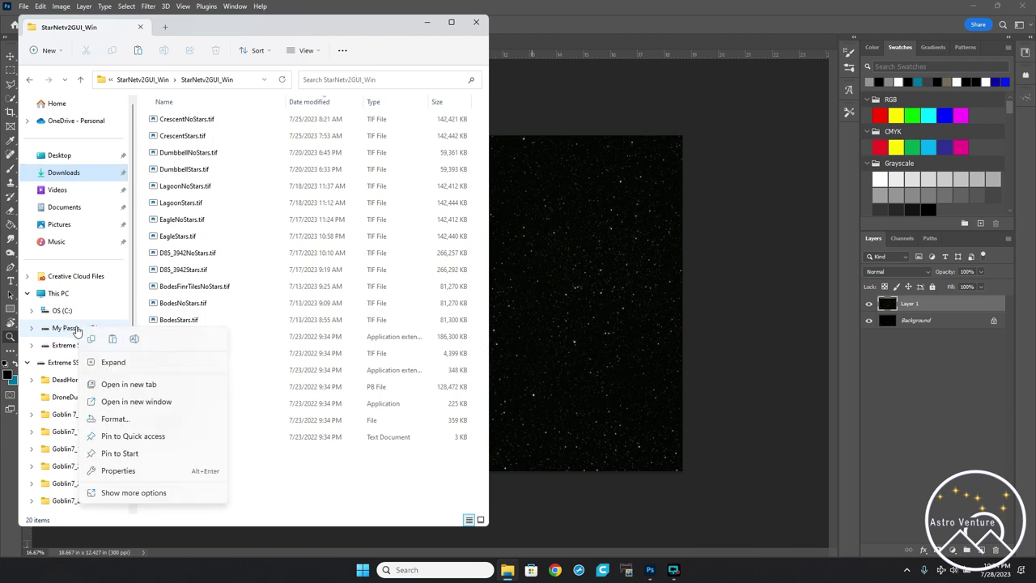
pyautogui.click(134, 401)
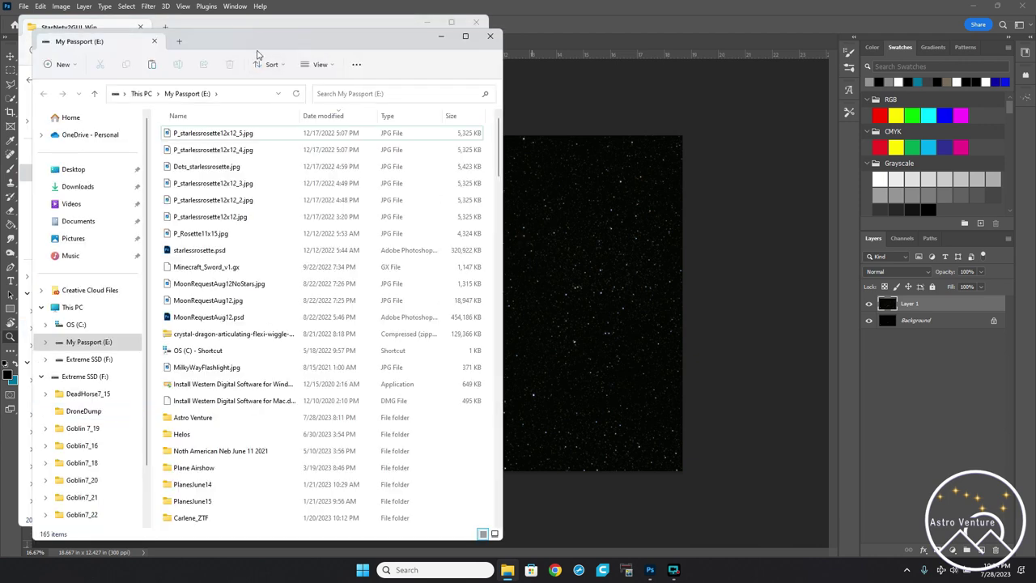
pyautogui.moveTo(244, 38); pyautogui.dragTo(762, 31)
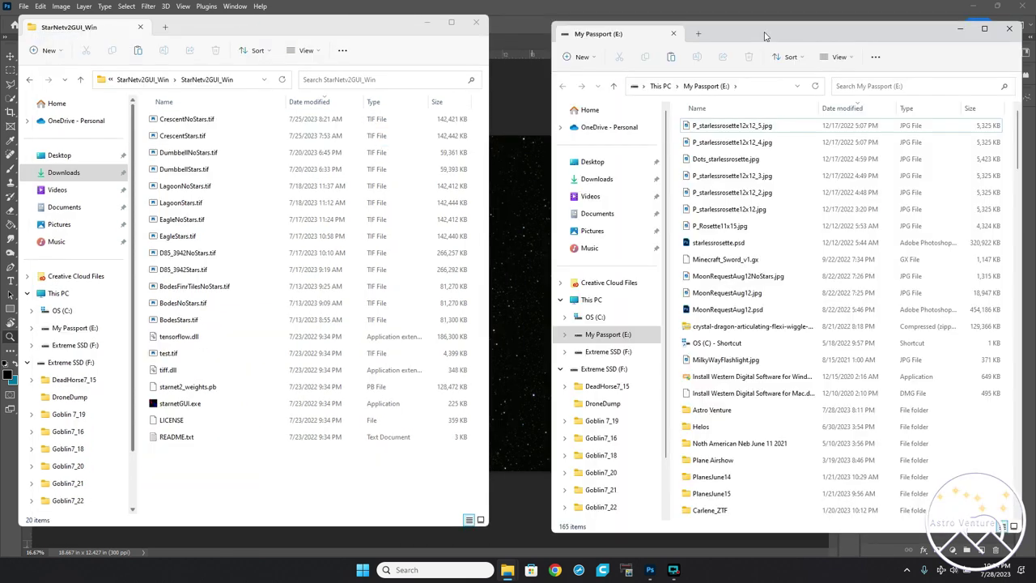
pyautogui.doubleClick(685, 409)
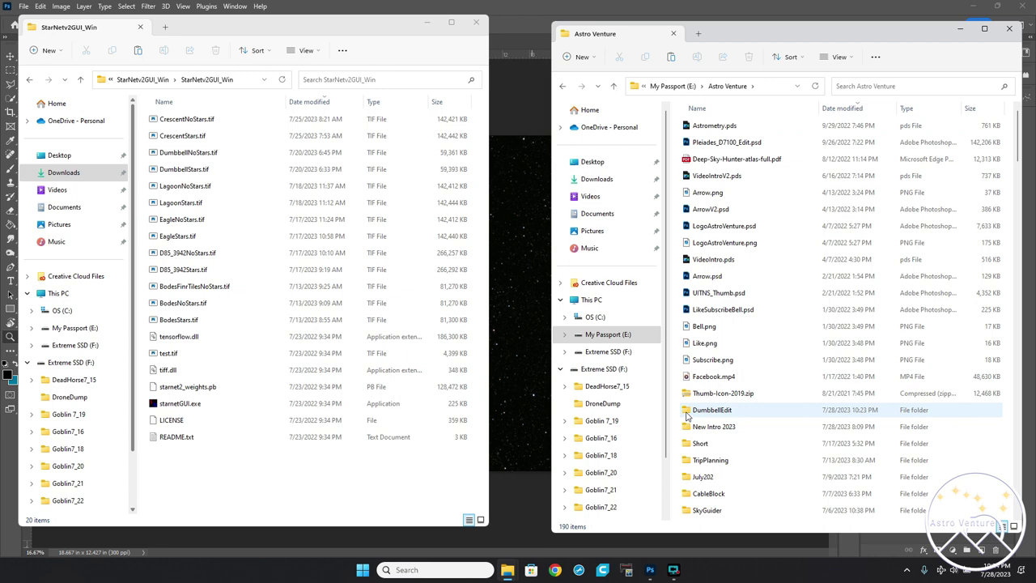
pyautogui.doubleClick(686, 410)
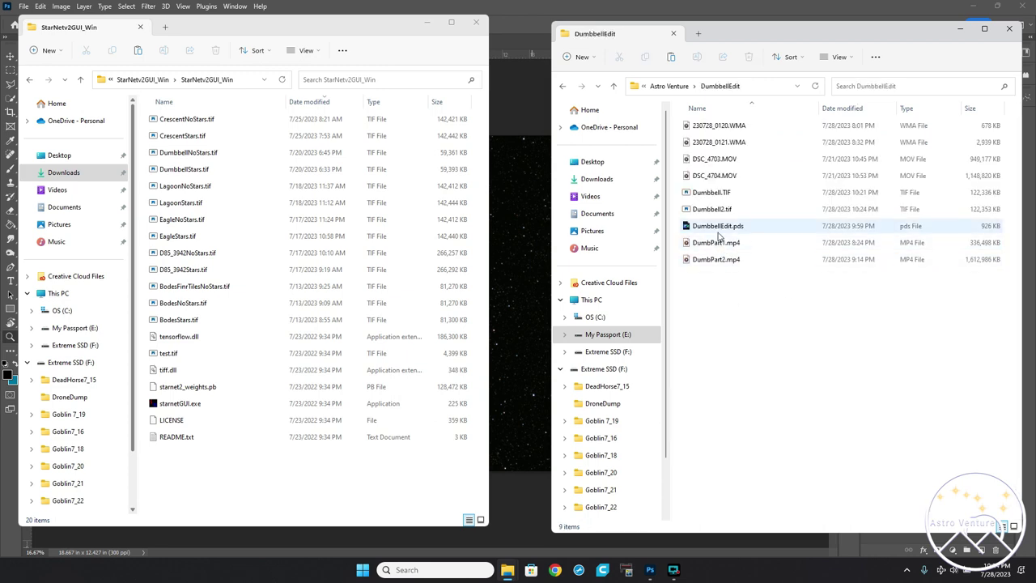
# Copy Dumbbell2.tif from the DumbbellEdit folder into the inner StarNetv2GUI_Win folder.
pyautogui.click(687, 211)
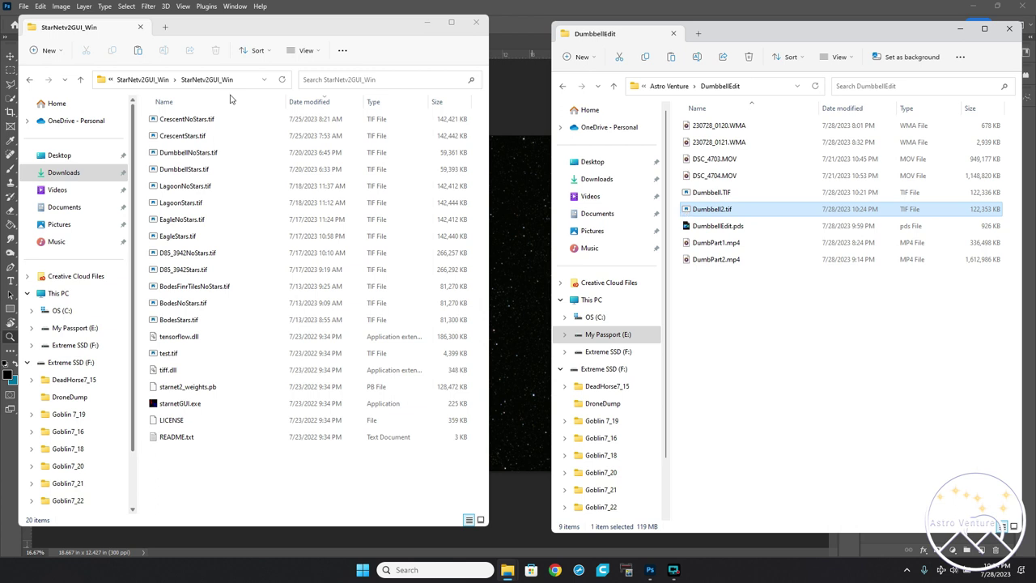
pyautogui.click(201, 81)
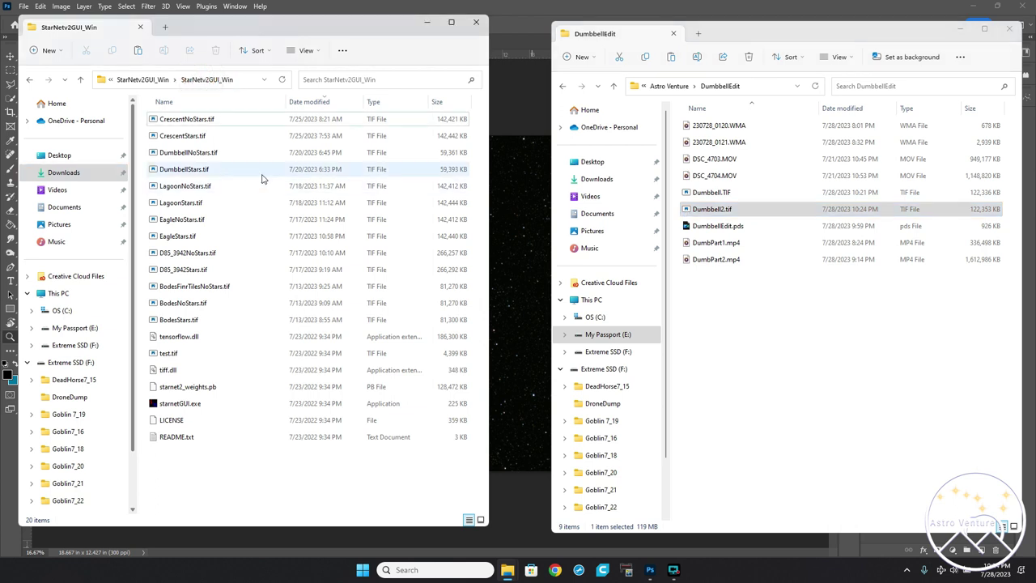
pyautogui.hotkey('ctrl', 'v')
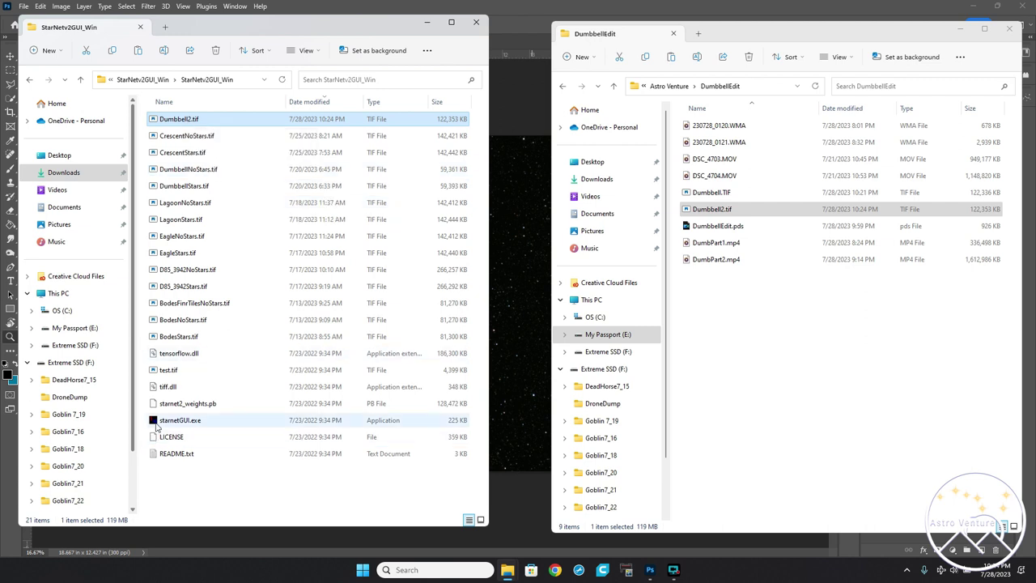
# Launch starnetGUI.exe and load Dumbbell2.tif as the StarNet++ input image.
pyautogui.doubleClick(153, 426)
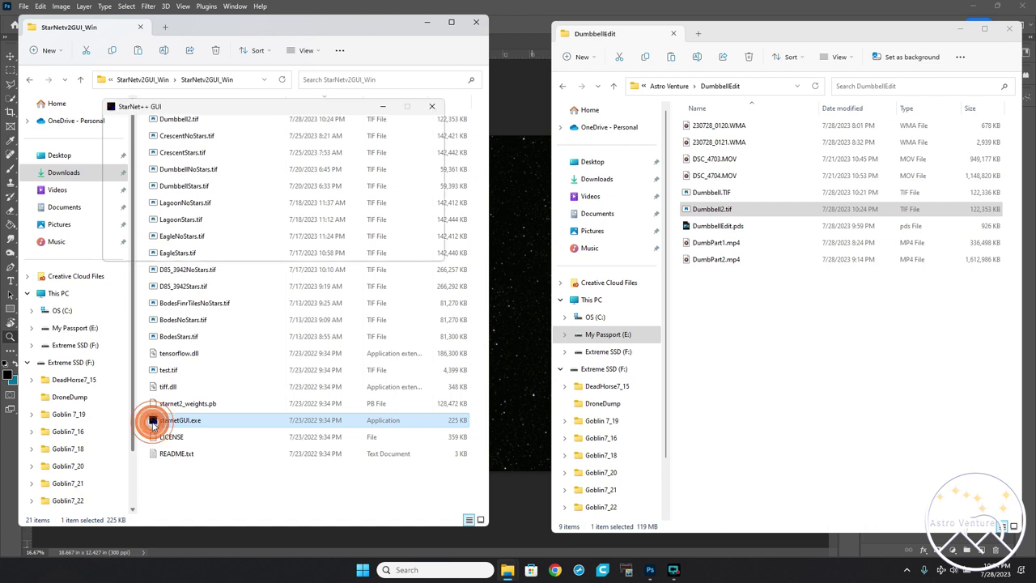
pyautogui.click(411, 129)
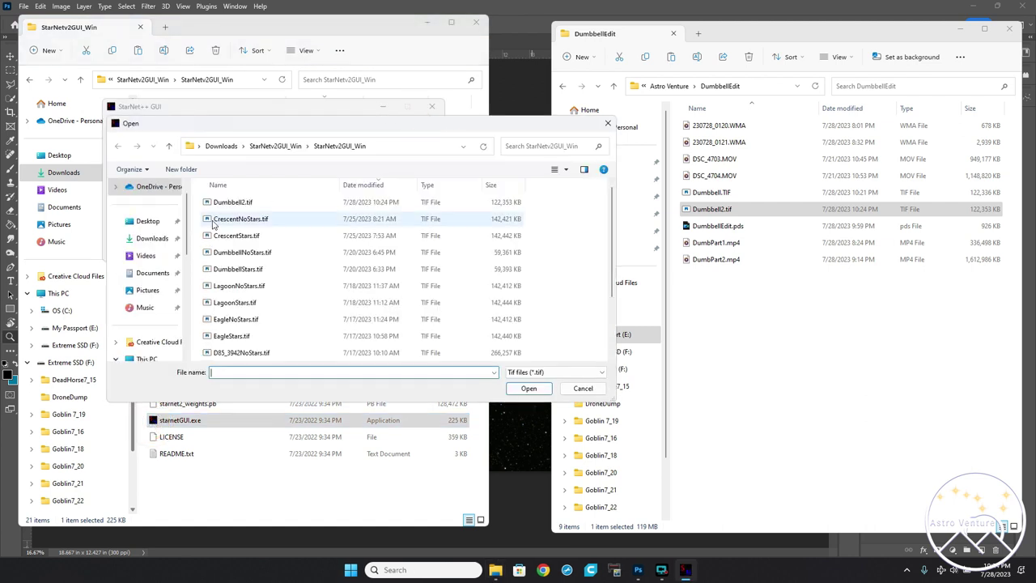
pyautogui.doubleClick(228, 204)
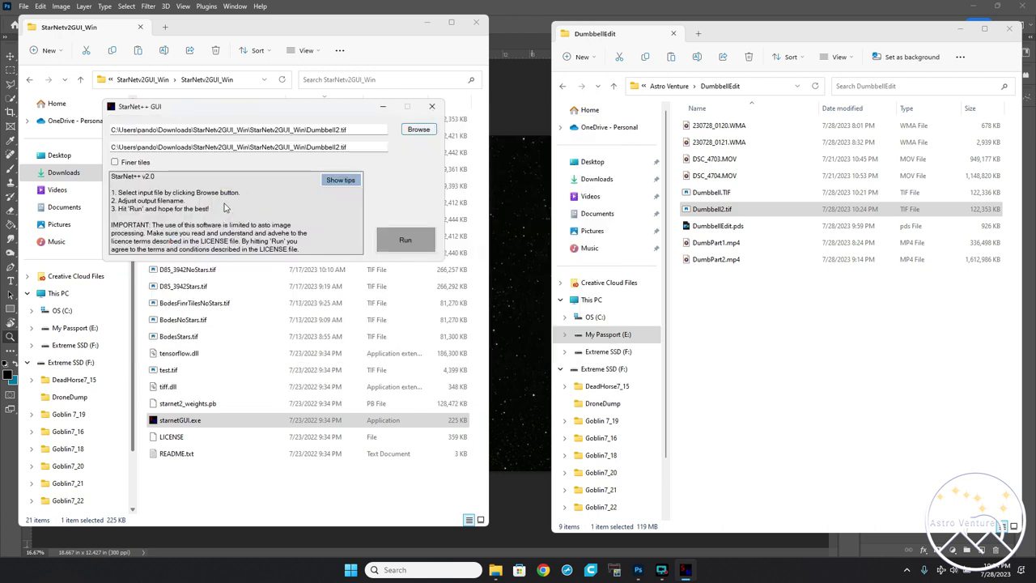
# Name the StarNet++ output DumbbellNoStars2.tif, enable finer tiles, run the star removal, and close the console once it finishes.
pyautogui.click(335, 146)
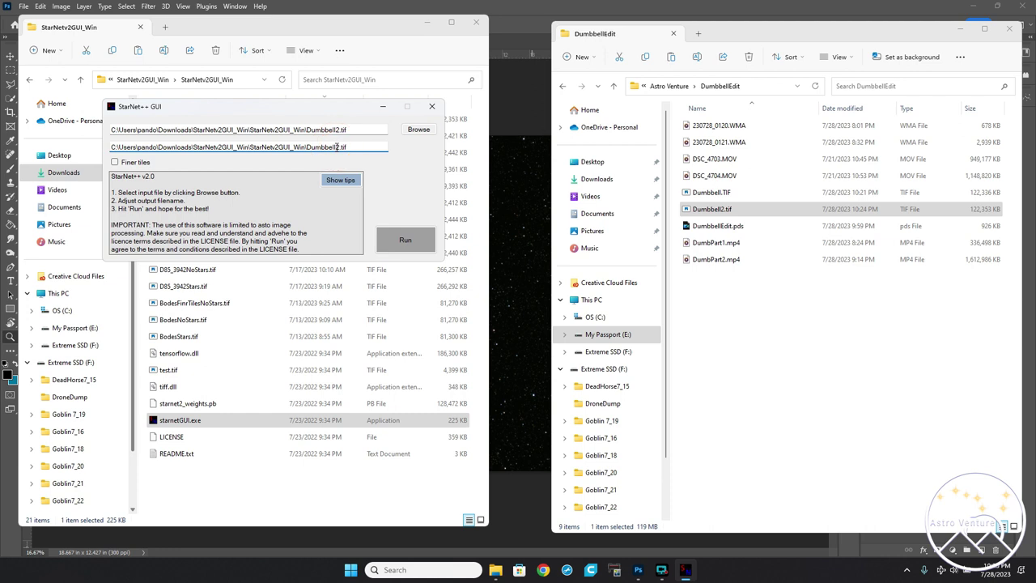
pyautogui.write('NoStars')
pyautogui.click(114, 163)
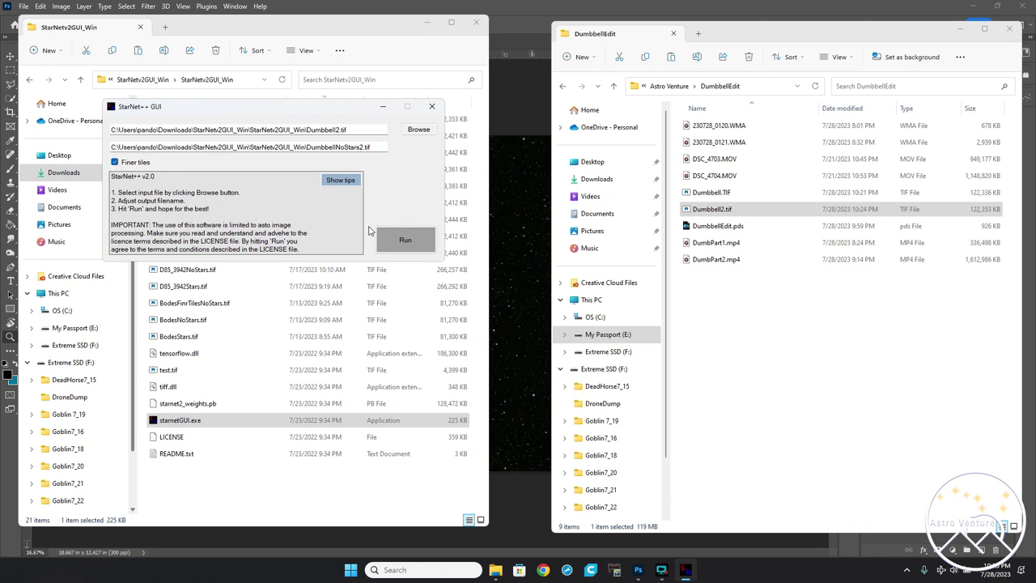
pyautogui.click(425, 28)
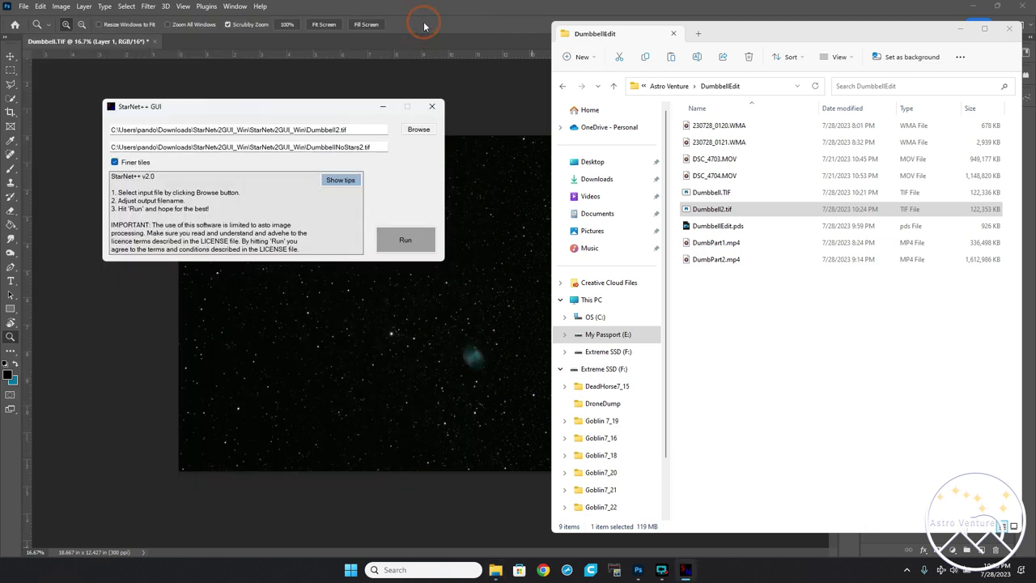
pyautogui.click(400, 247)
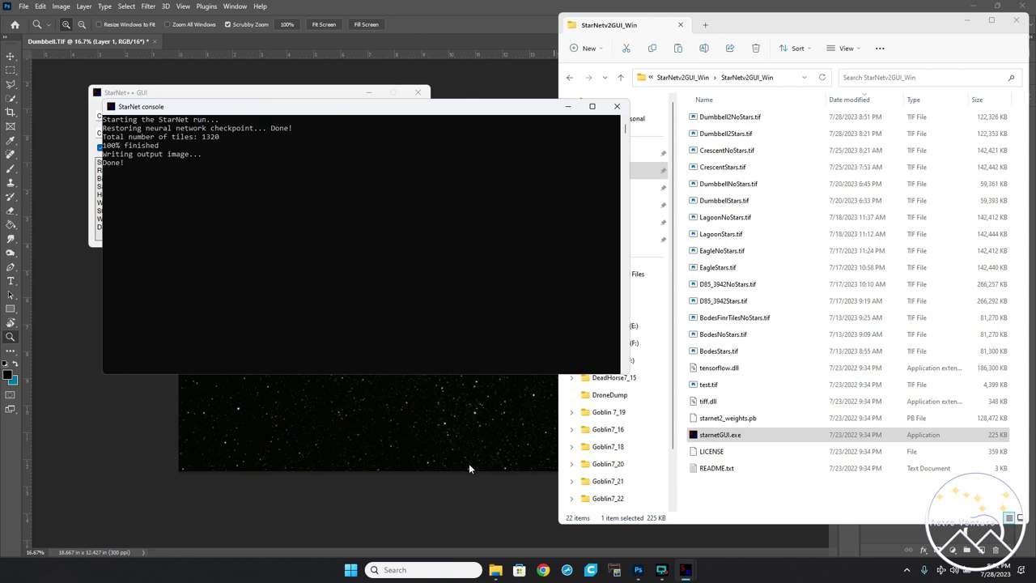
pyautogui.click(619, 106)
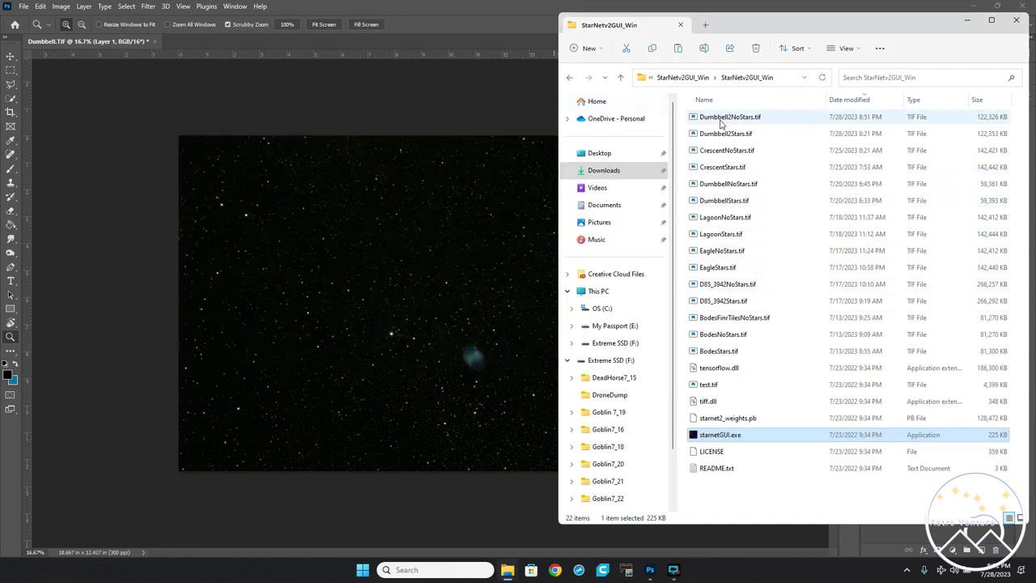
# Copy Dumbbell2NoStars.tif from the StarNetv2GUI_Win folder into Extreme SSD (F:) > Goblin 7_19 > Dumbbell.
pyautogui.click(720, 120)
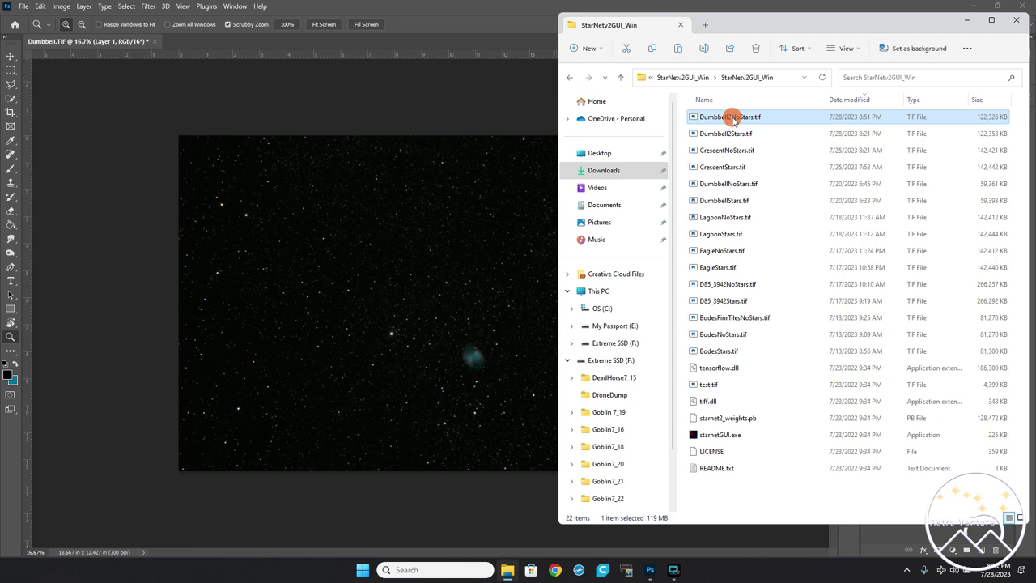
pyautogui.click(733, 117)
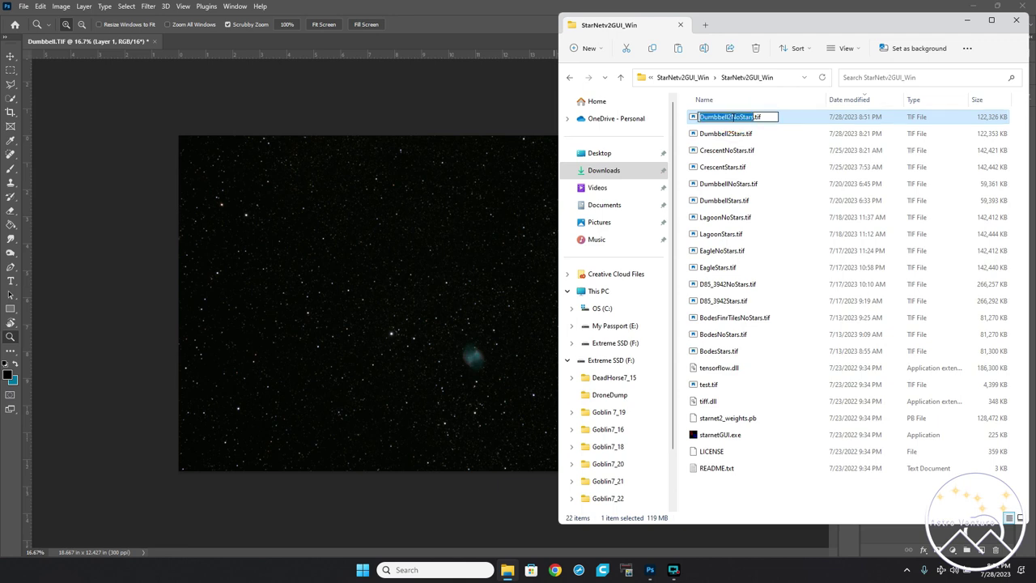
pyautogui.click(763, 151)
pyautogui.click(717, 119)
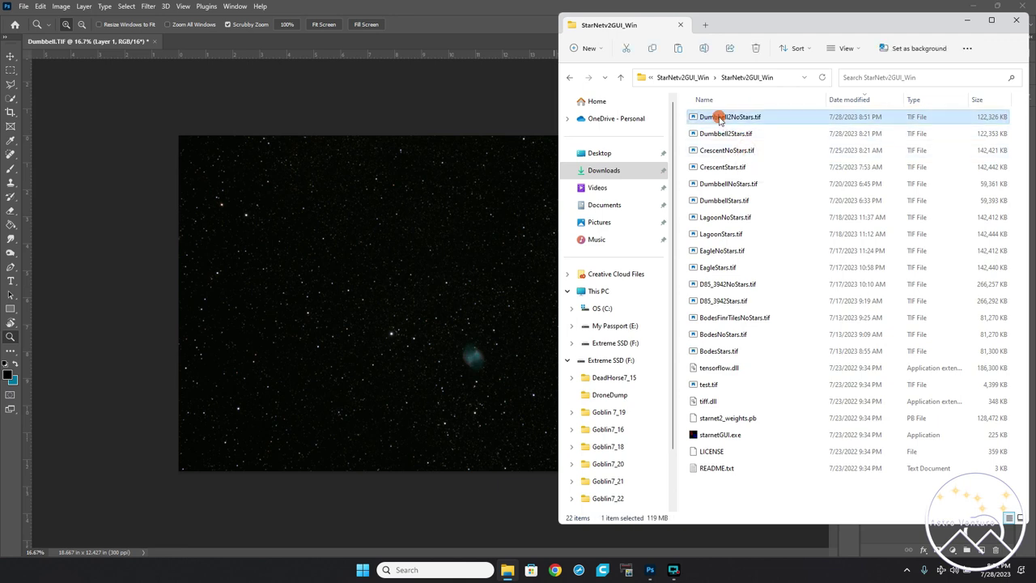
pyautogui.rightClick(719, 121)
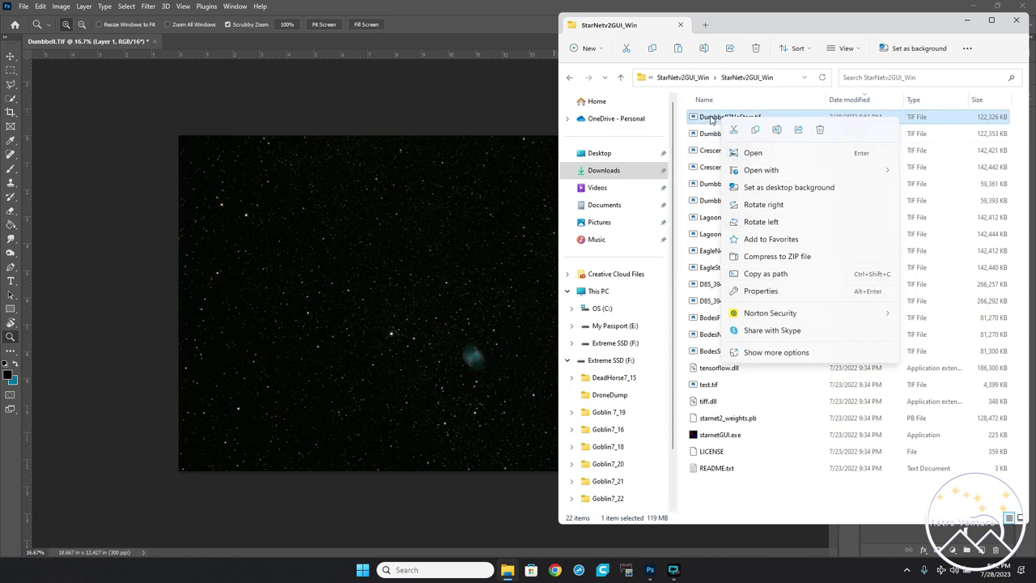
pyautogui.click(712, 120)
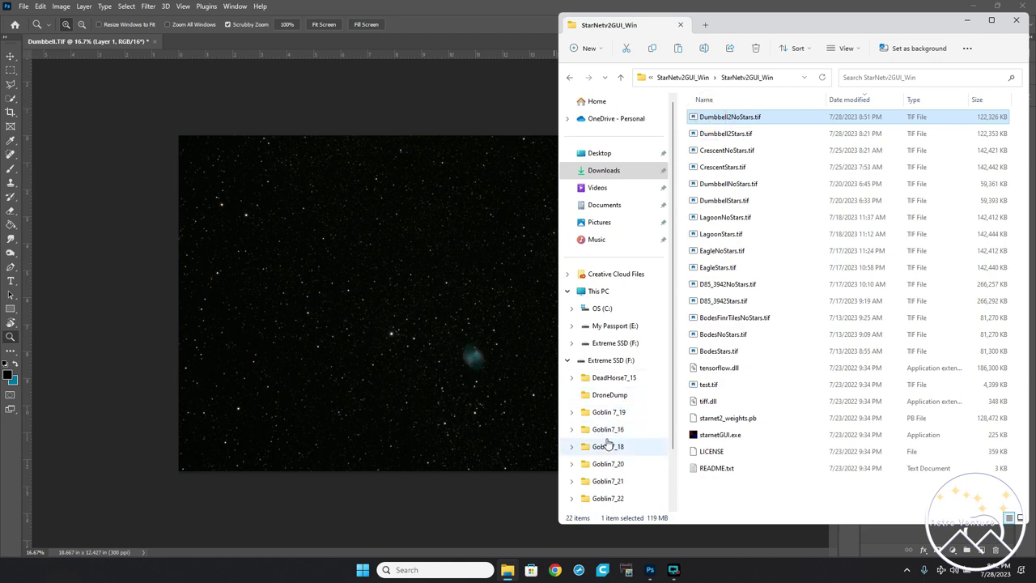
pyautogui.click(605, 412)
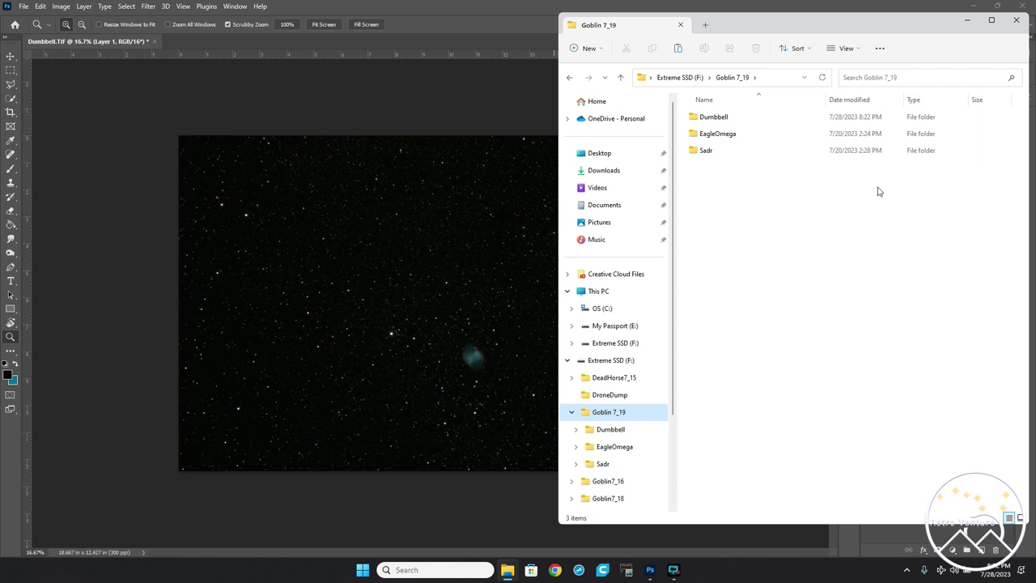
pyautogui.doubleClick(694, 117)
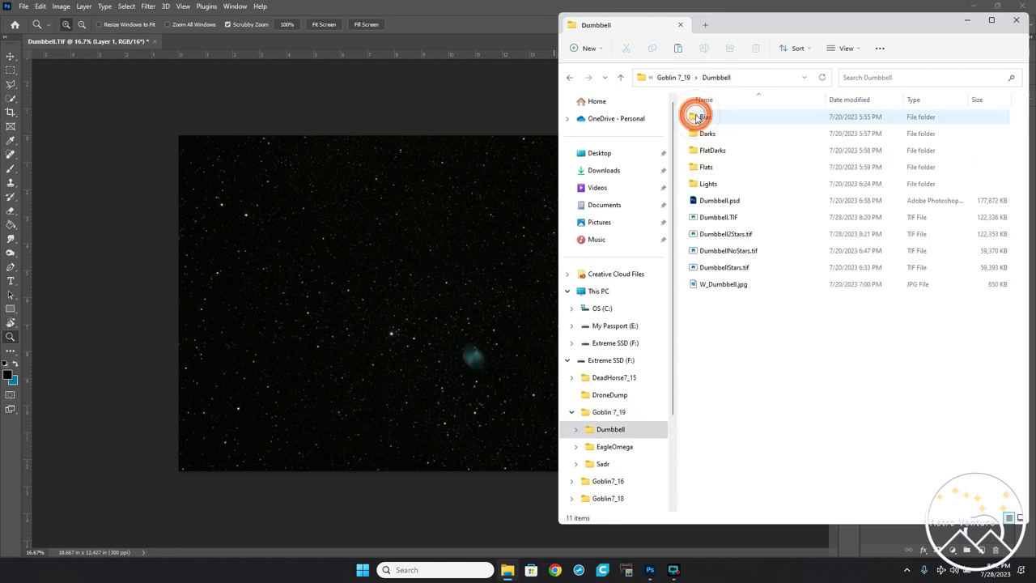
pyautogui.click(752, 311)
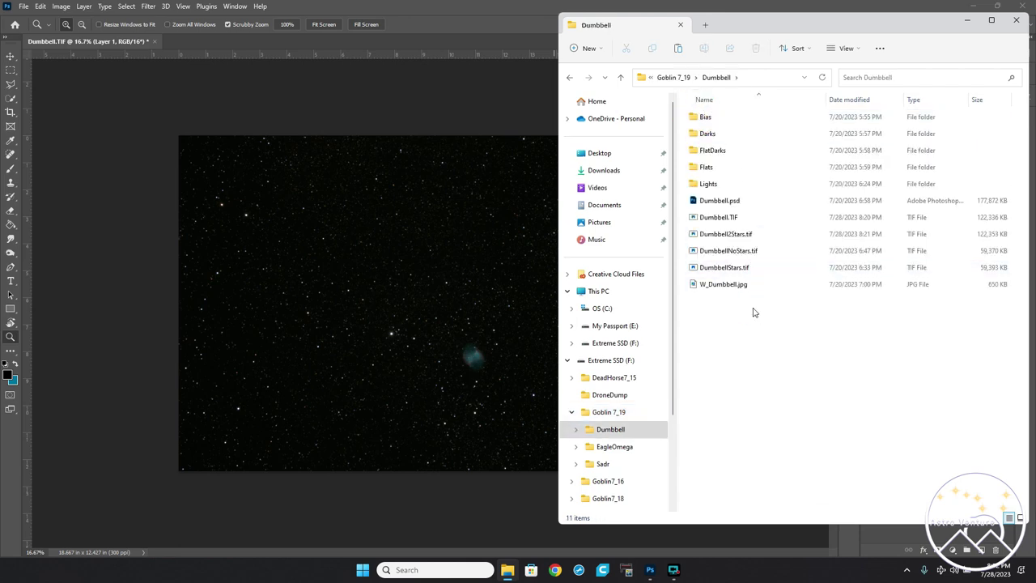
pyautogui.hotkey('ctrl', 'v')
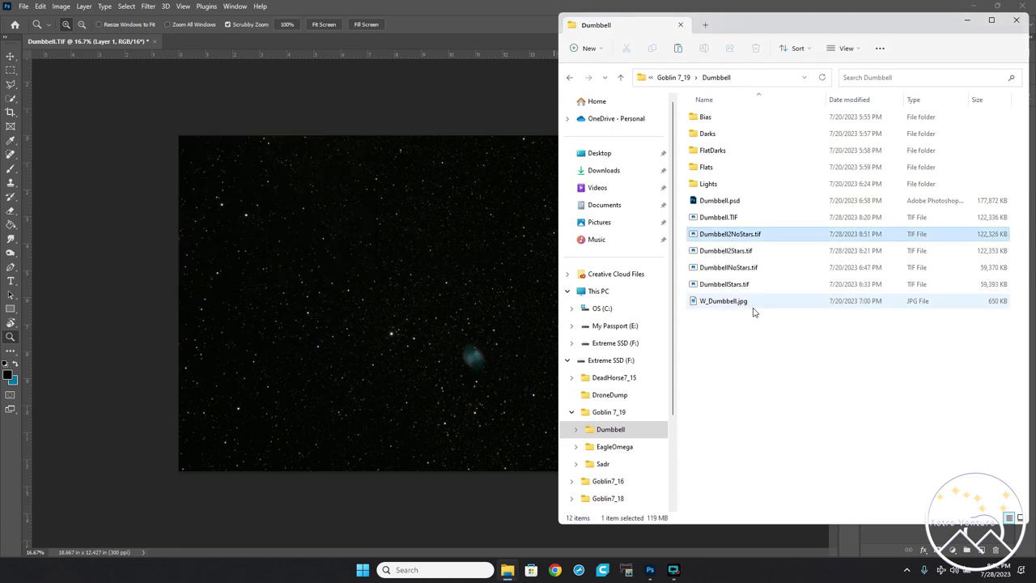
# Open Dumbbell2NoStars.tif in Photoshop without Camera Raw adjustments and paste a copy of the image as a new layer.
pyautogui.rightClick(723, 235)
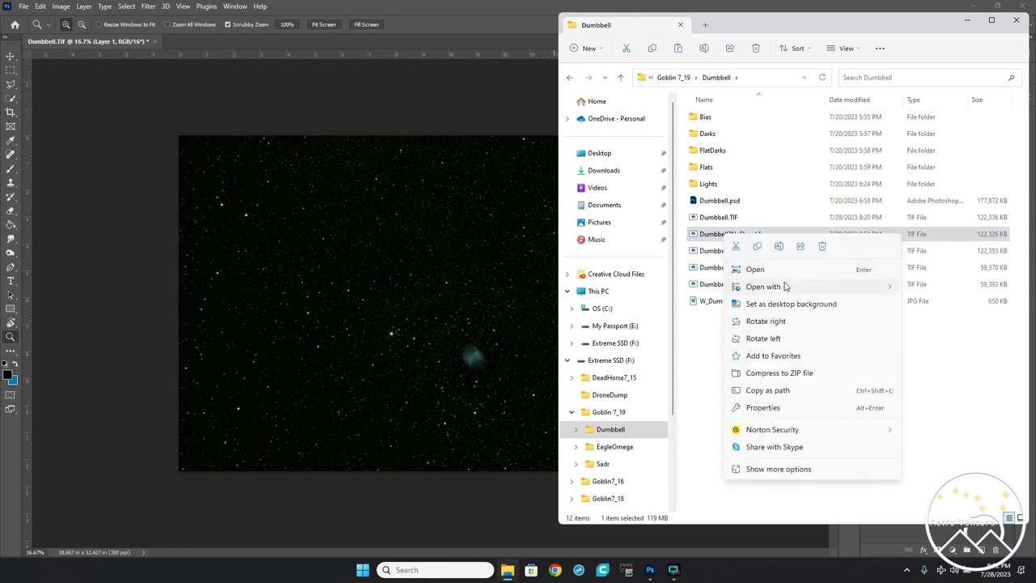
pyautogui.moveTo(786, 287)
pyautogui.click(929, 287)
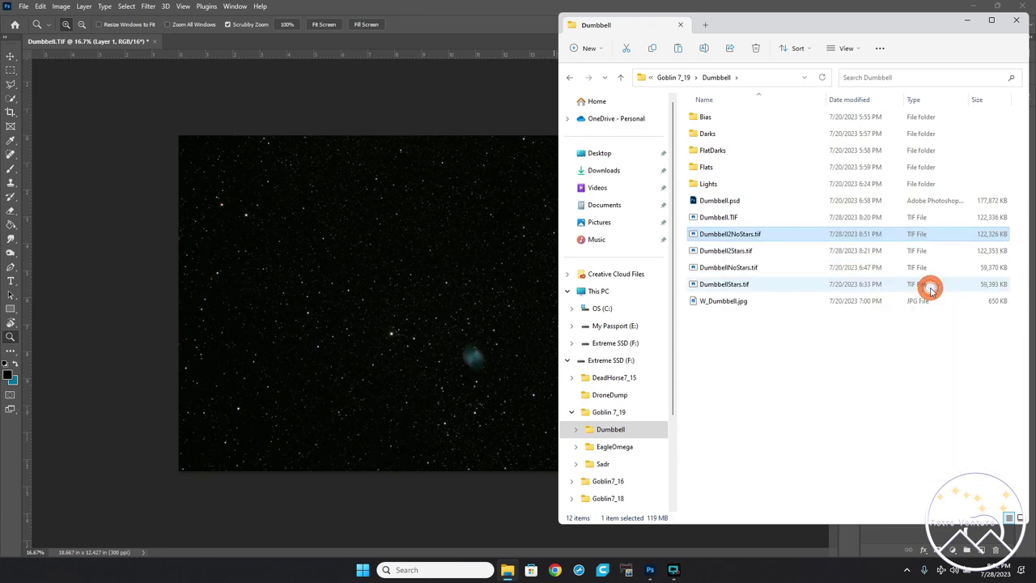
pyautogui.click(967, 20)
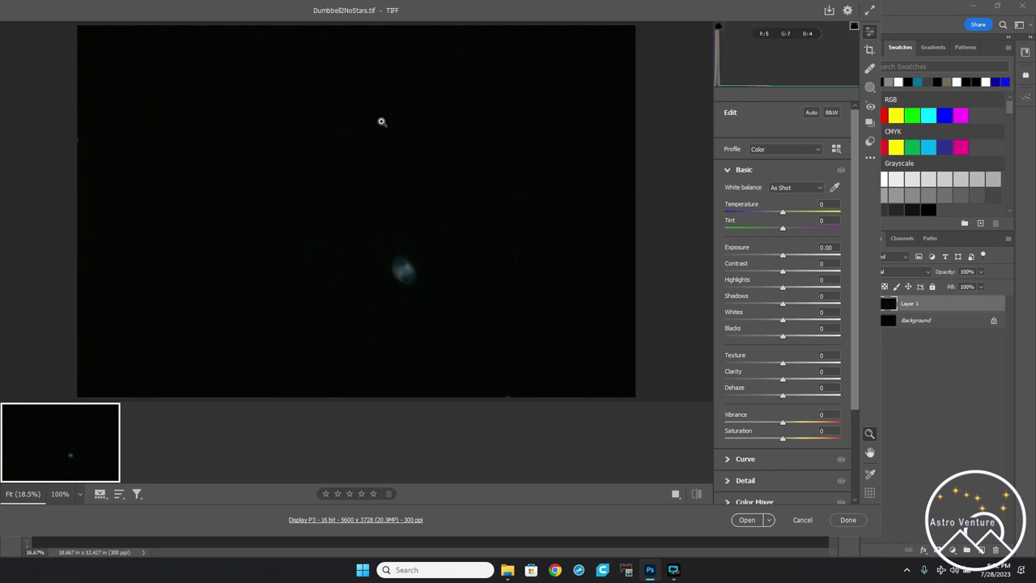
pyautogui.click(746, 520)
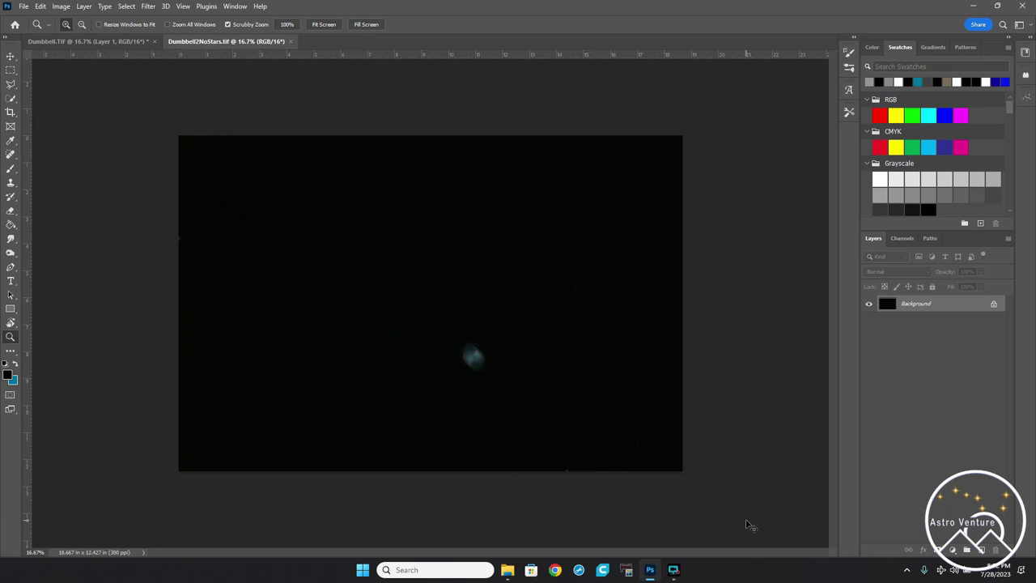
pyautogui.hotkey('ctrl', 'v')
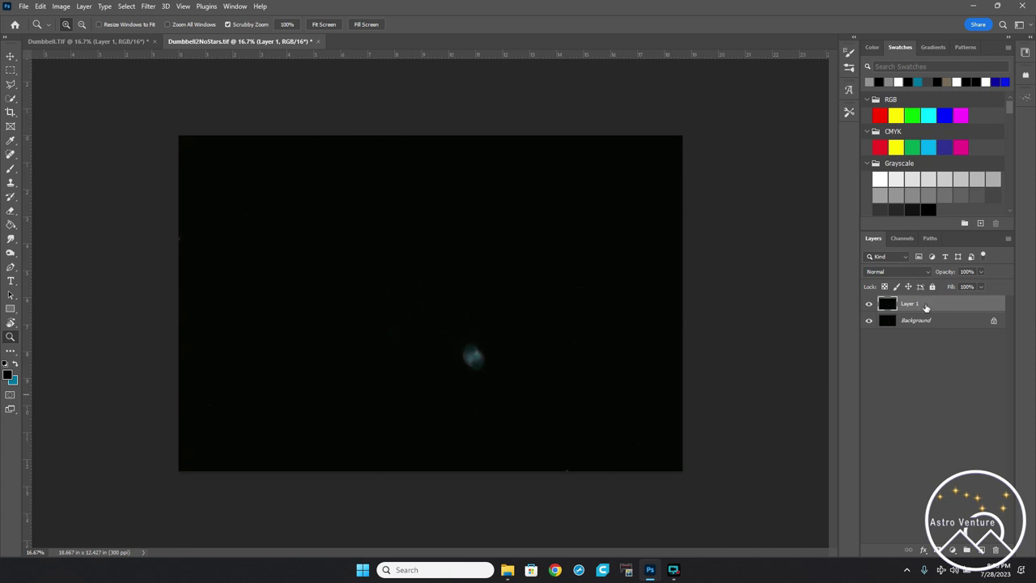
pyautogui.click(945, 312)
pyautogui.hotkey('ctrl', 'm')
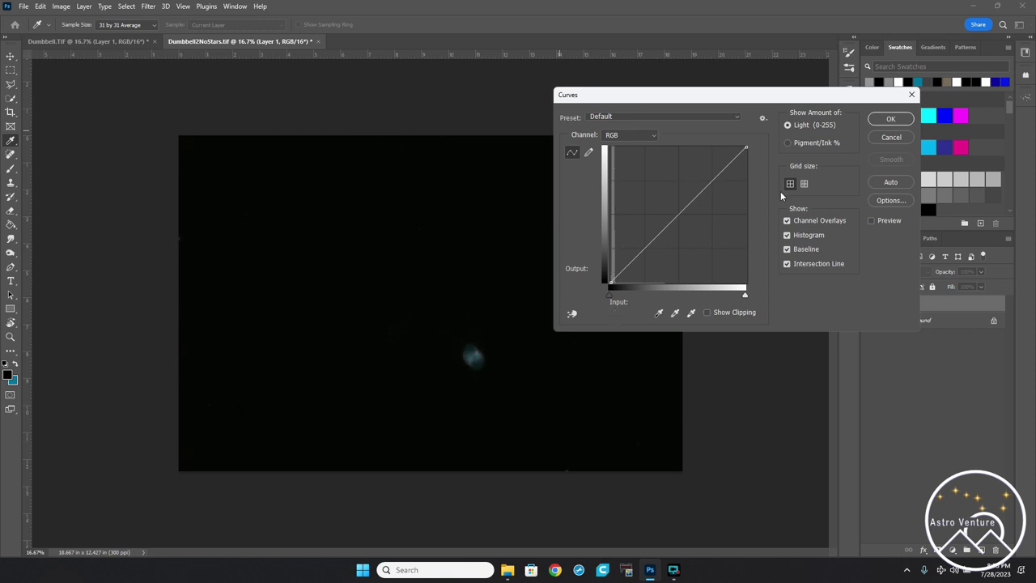
pyautogui.click(894, 139)
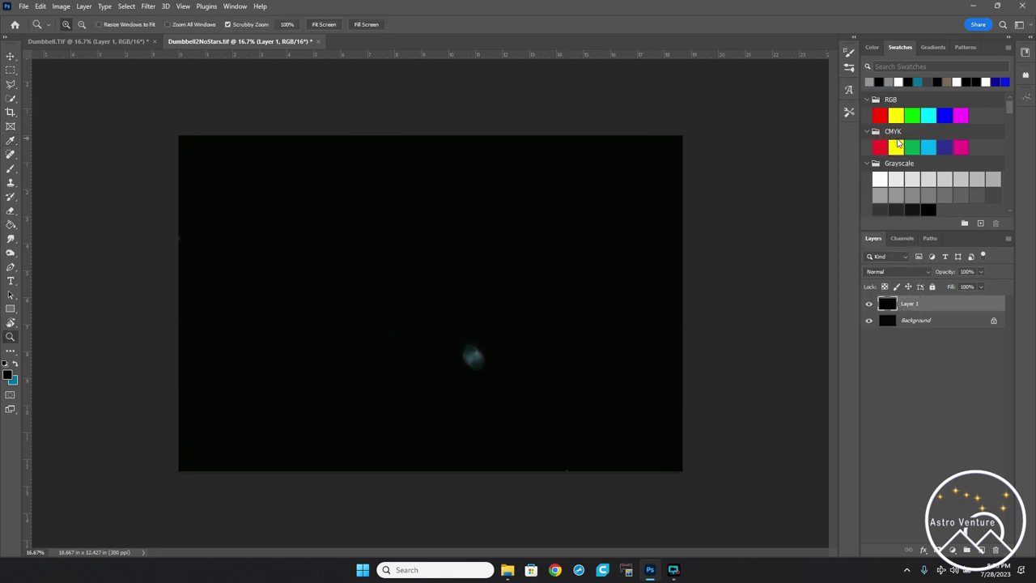
pyautogui.hotkey('ctrl', 'l')
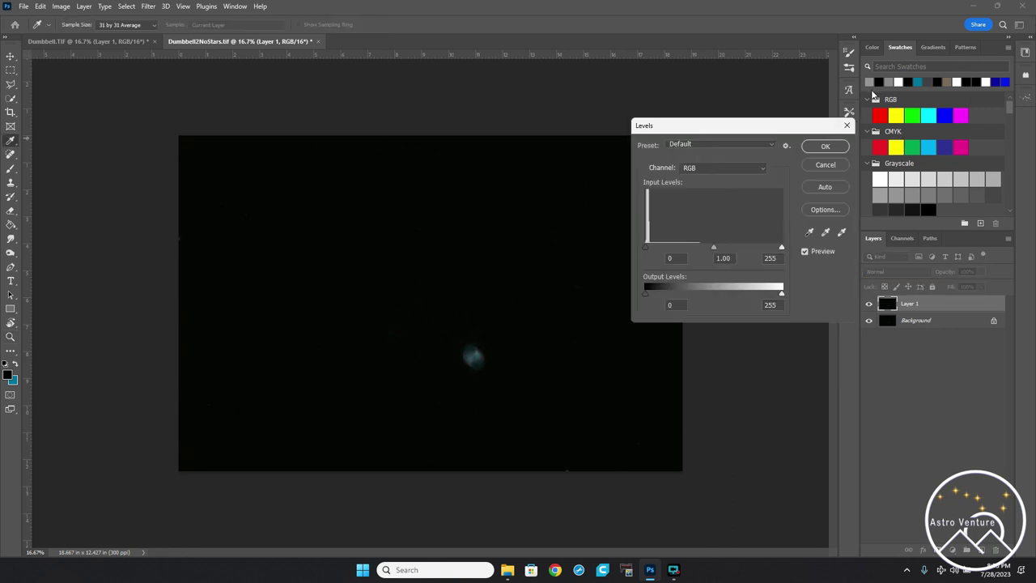
pyautogui.click(836, 167)
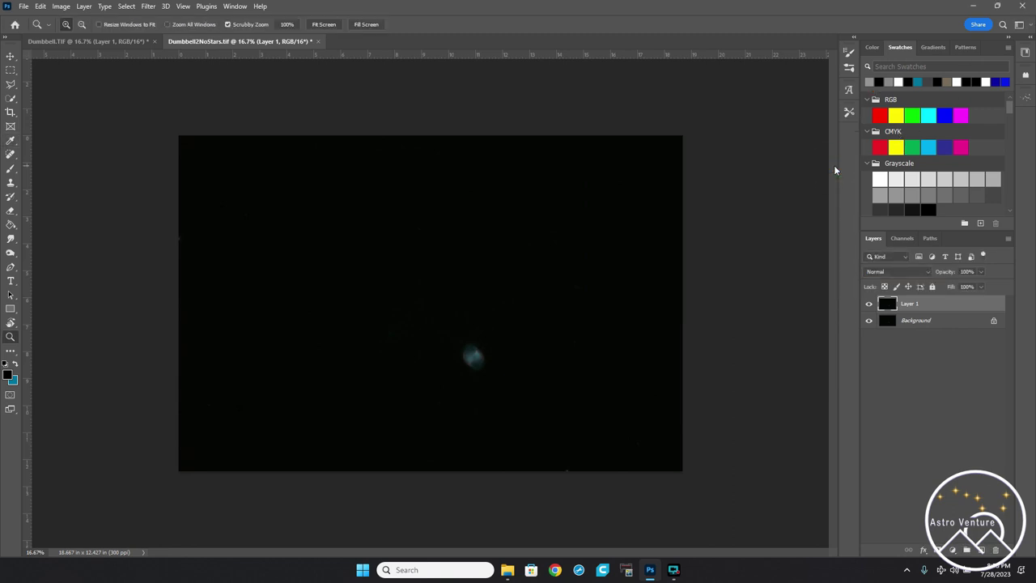
# Stretch Layer 1 with a Curves adjustment using the Arcsinh10 preset.
pyautogui.hotkey('ctrl', 'm')
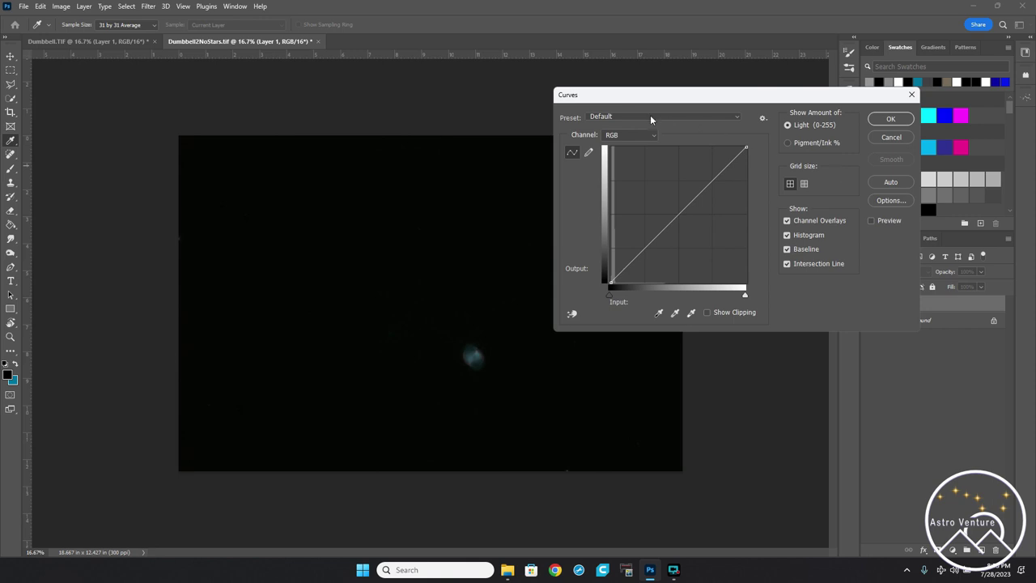
pyautogui.click(650, 117)
pyautogui.click(616, 250)
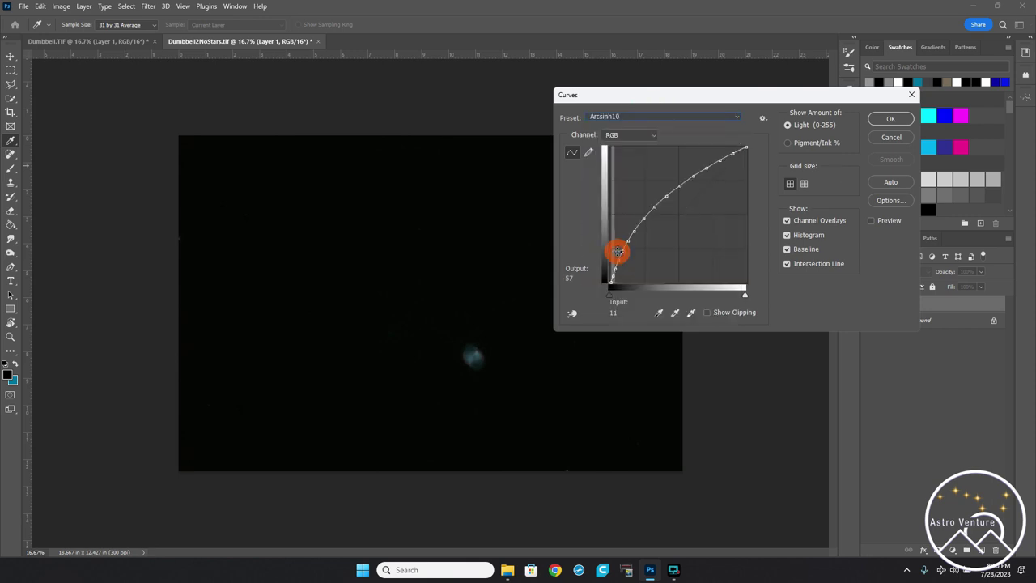
pyautogui.click(904, 121)
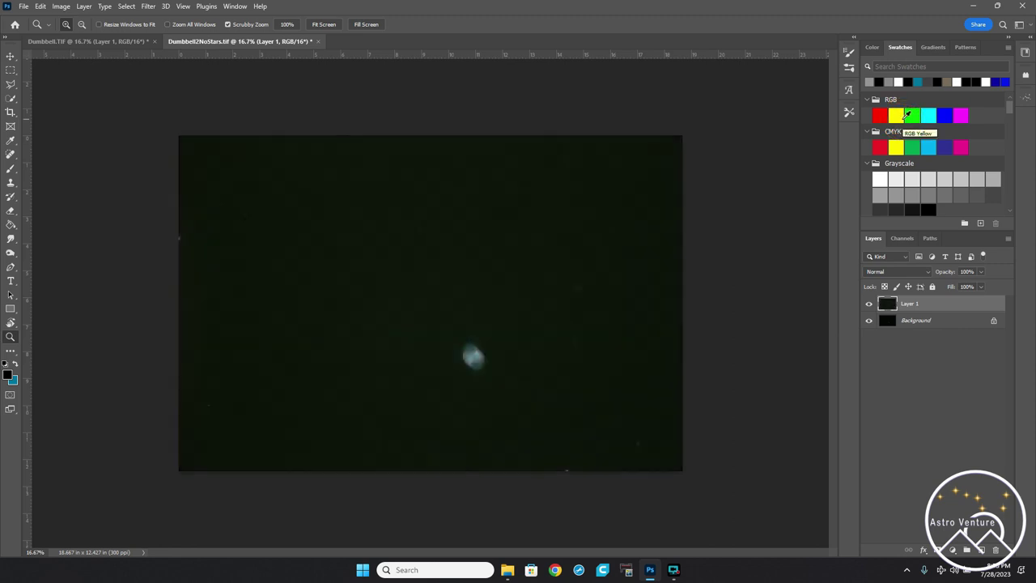
# Set up the Spot Healing Brush with a 175 px size and 0% hardness for cleaning the image's upper-left area.
pyautogui.click(497, 346)
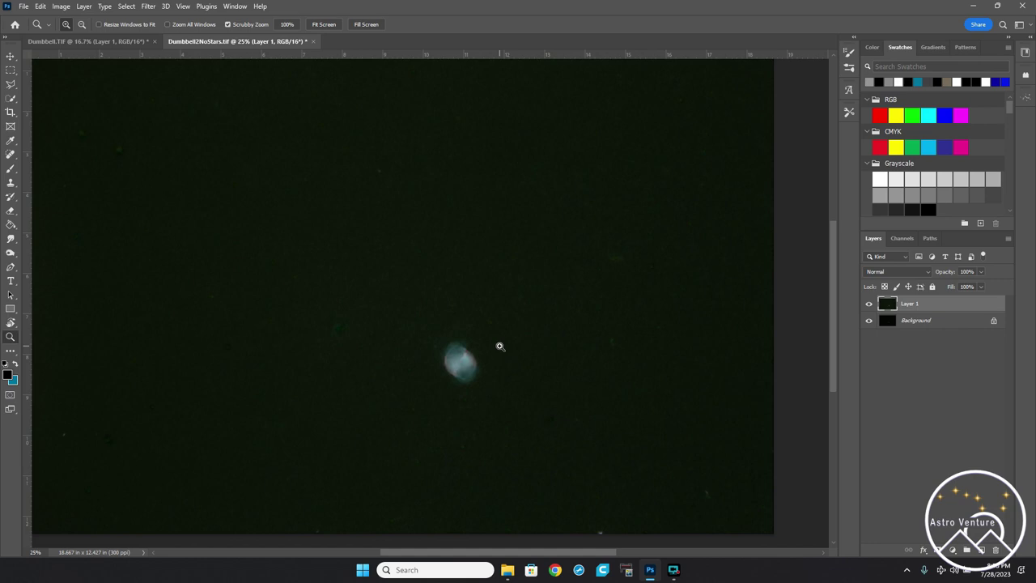
pyautogui.click(381, 225)
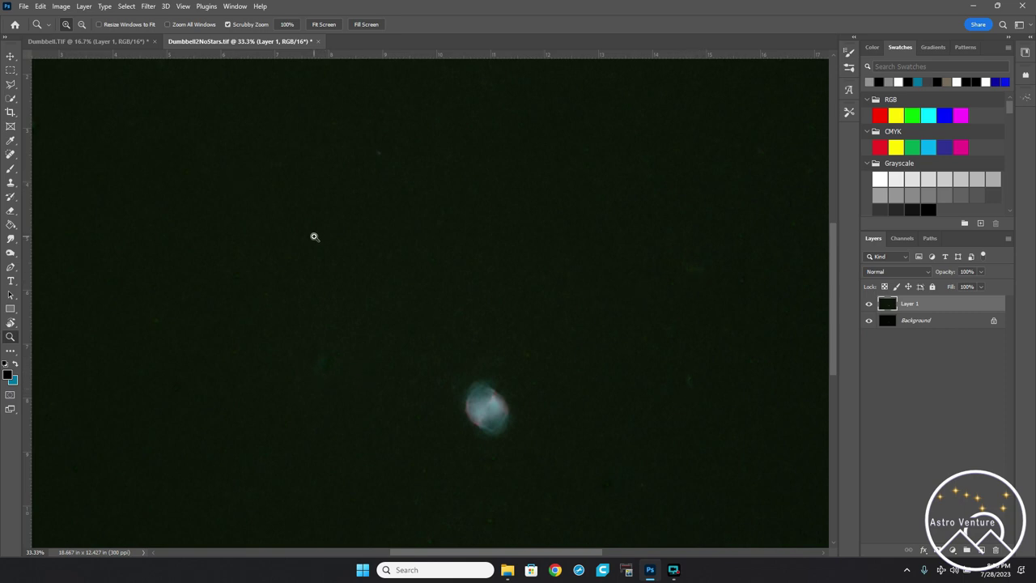
pyautogui.hscroll(2, 314, 237)
pyautogui.hscroll(-5, 314, 236)
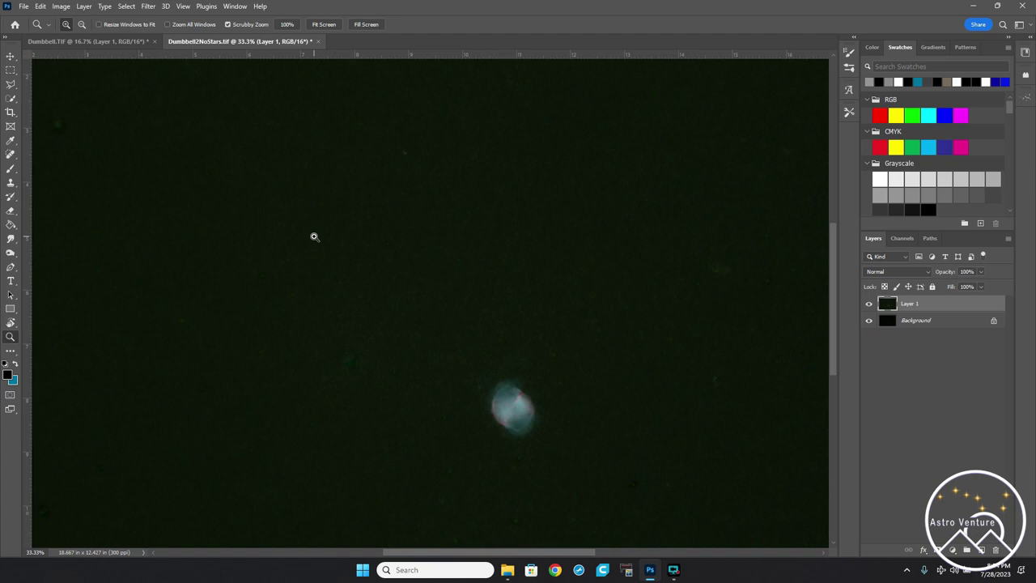
pyautogui.hscroll(-2, 314, 236)
pyautogui.scroll(3, 314, 236)
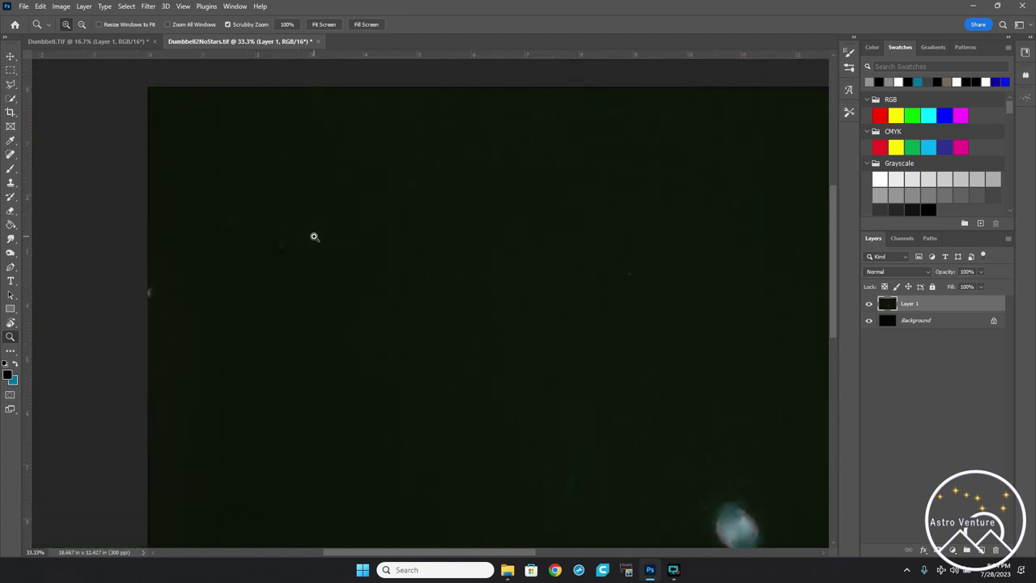
pyautogui.click(10, 157)
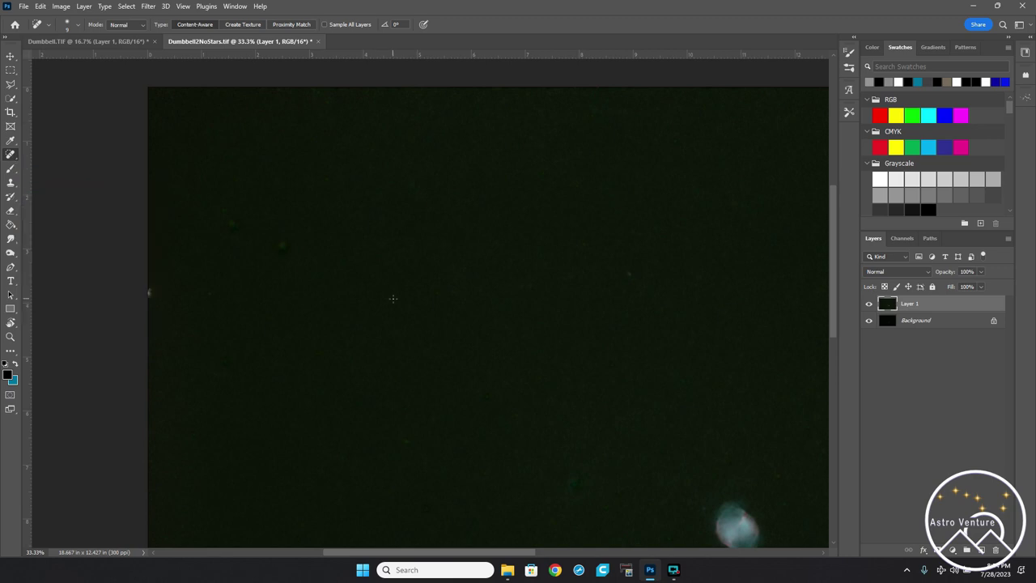
pyautogui.press(']')
pyautogui.press(']')
pyautogui.press(']')
pyautogui.press(']')
pyautogui.press(']')
pyautogui.press(']')
pyautogui.press(']')
pyautogui.press(']')
pyautogui.press(']')
pyautogui.press(']')
pyautogui.press(']')
pyautogui.press(']')
pyautogui.press(']')
pyautogui.press(']')
pyautogui.press(']')
pyautogui.press(']')
pyautogui.click(78, 24)
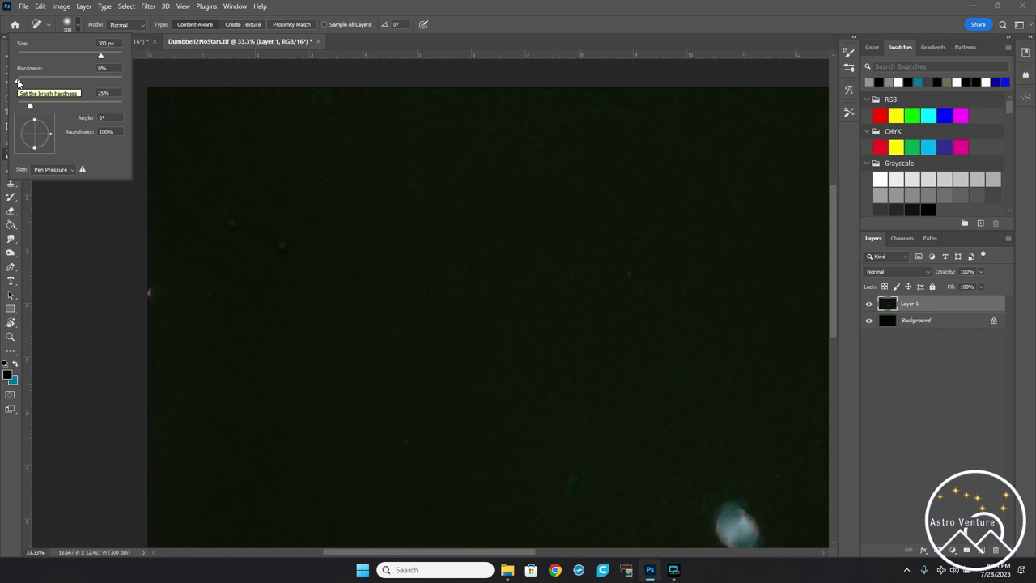
pyautogui.click(465, 6)
pyautogui.press('[')
pyautogui.press('[')
pyautogui.press('[')
# Heal the leftover star spots in the image's upper-left area and the faint spot in the upper middle.
pyautogui.click(286, 246)
pyautogui.click(231, 220)
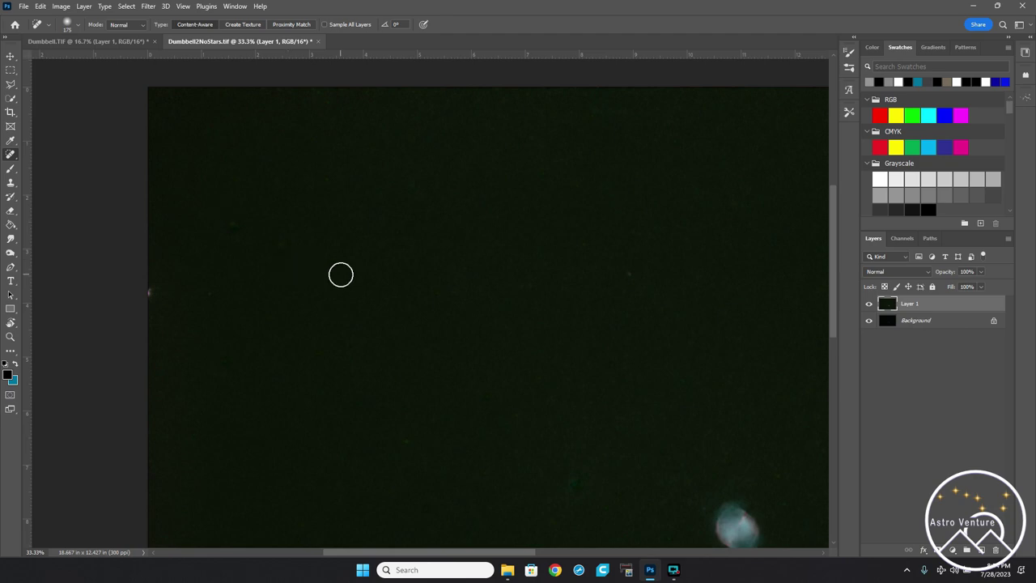
pyautogui.click(280, 242)
pyautogui.click(628, 275)
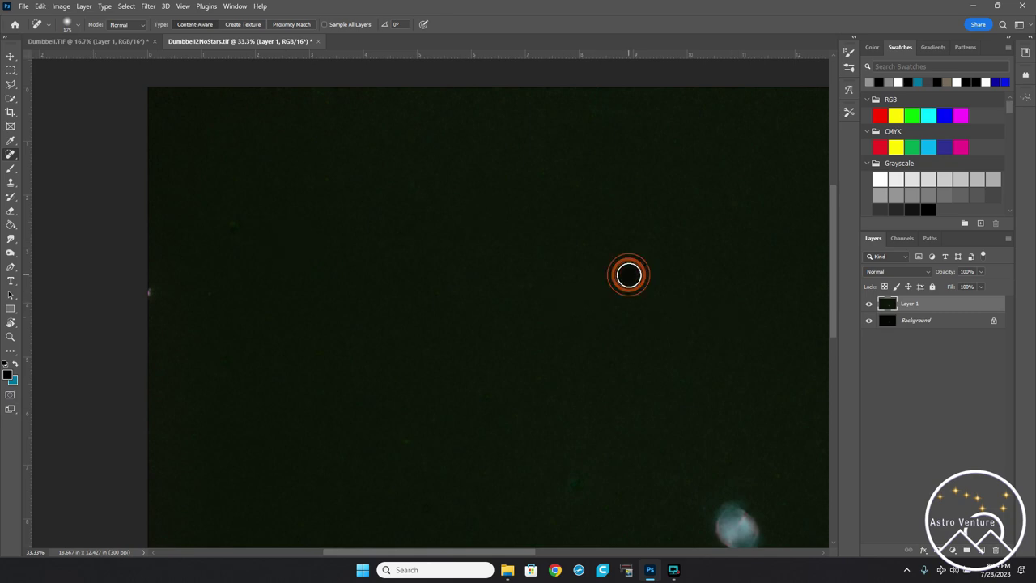
pyautogui.click(232, 223)
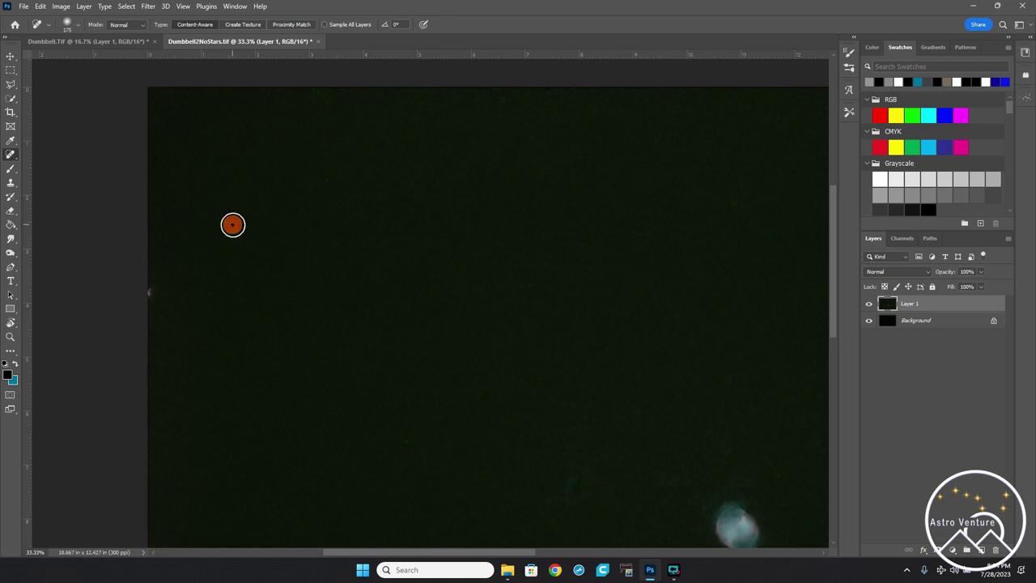
pyautogui.click(326, 178)
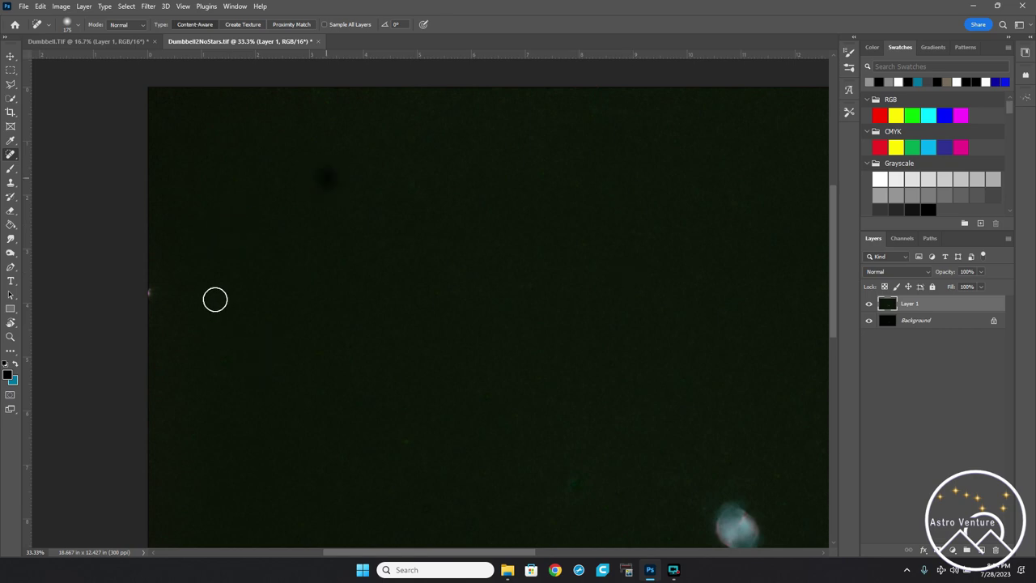
pyautogui.click(210, 294)
# Heal the faint spots in the background left of the nebula, enlarging the brush to 250 px for the teal spot.
pyautogui.scroll(-3, 478, 373)
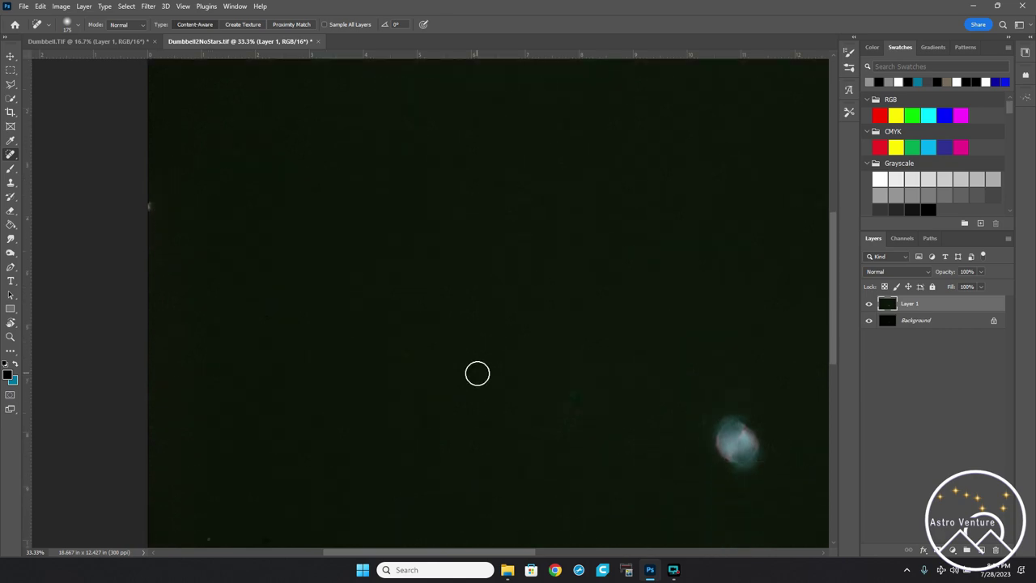
pyautogui.click(406, 356)
pyautogui.click(490, 311)
pyautogui.press(']')
pyautogui.press(']')
pyautogui.click(572, 394)
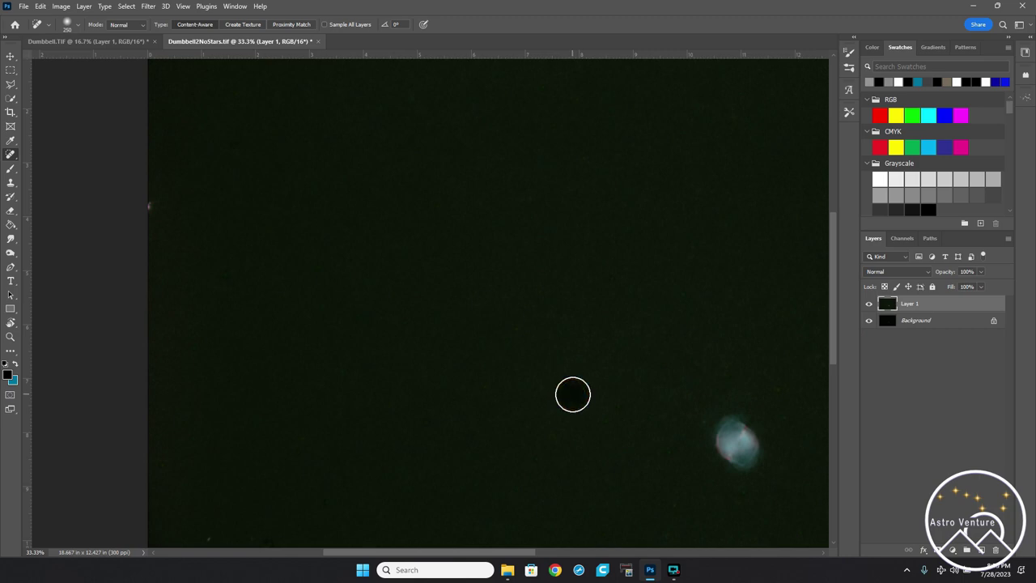
# Heal the leftover smudges and spots across the image's lower-right area around the nebula with the 250 px brush.
pyautogui.scroll(-5, 572, 394)
pyautogui.hscroll(-2, 572, 394)
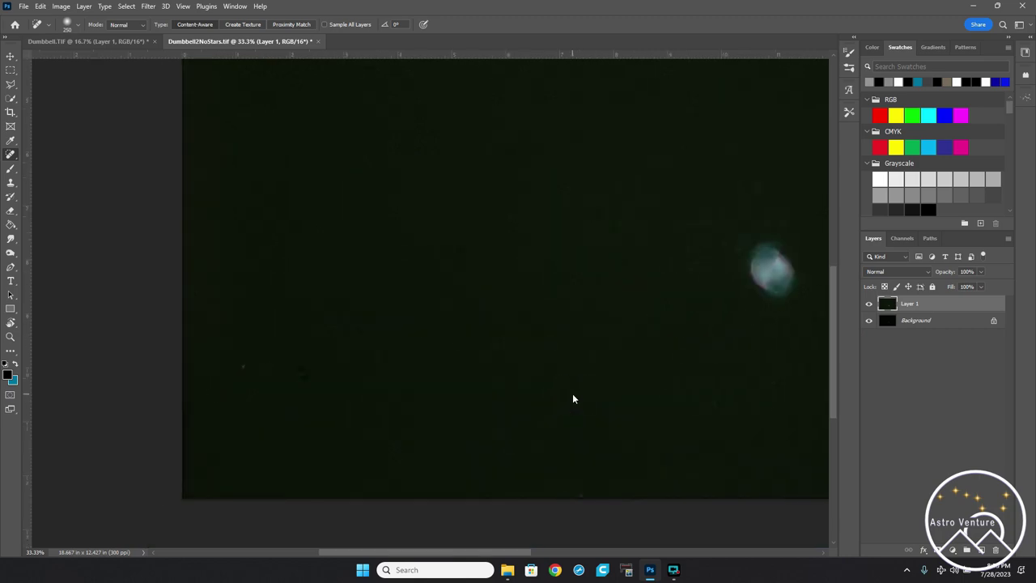
pyautogui.hscroll(6, 572, 394)
pyautogui.hscroll(2, 572, 394)
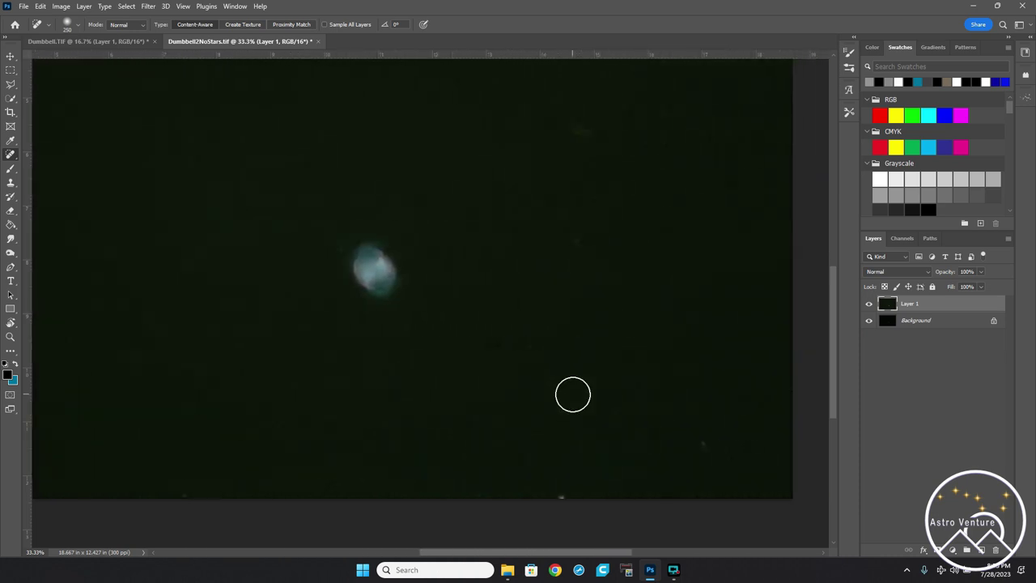
pyautogui.moveTo(575, 131); pyautogui.dragTo(597, 130)
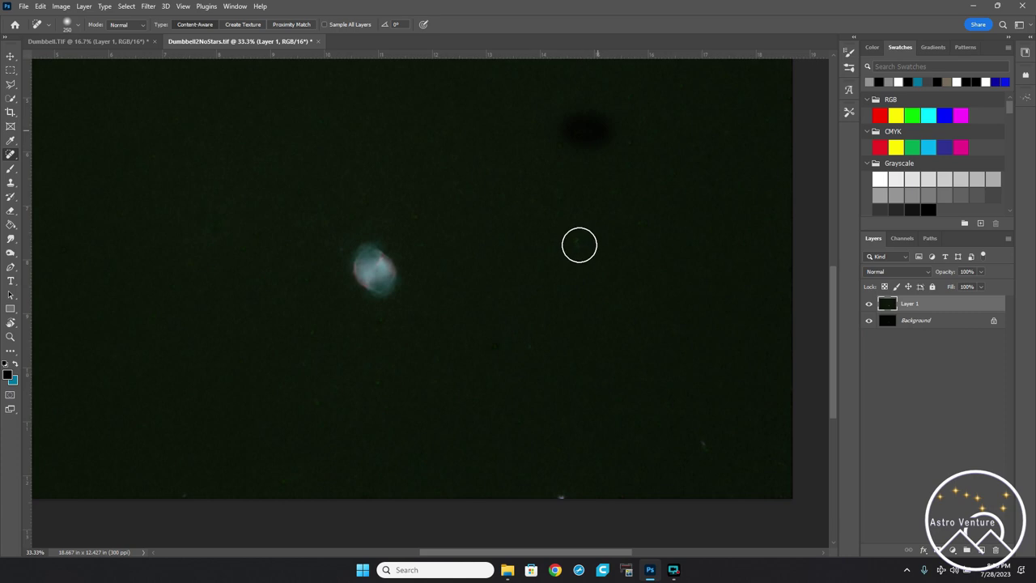
pyautogui.click(579, 245)
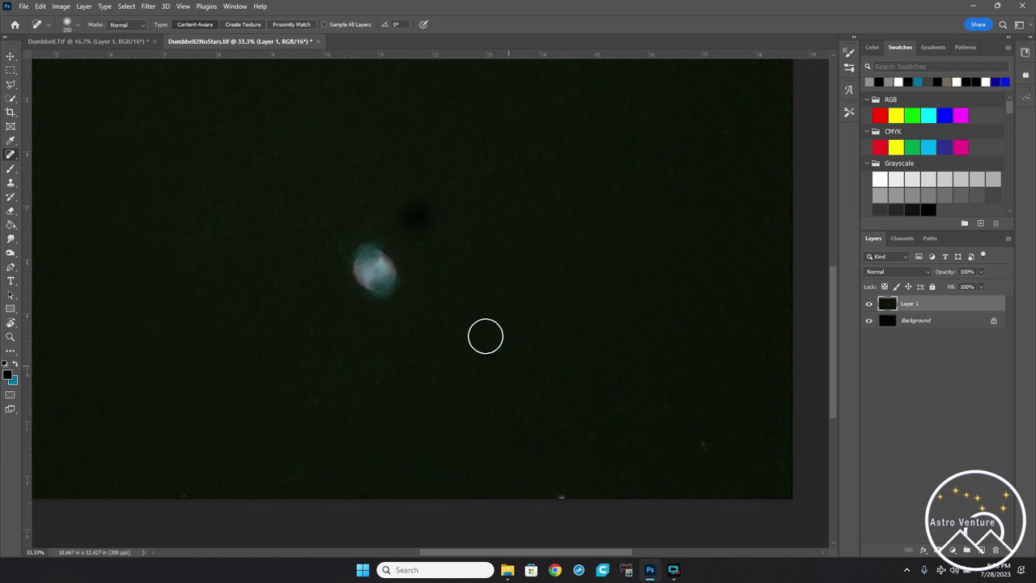
pyautogui.click(494, 346)
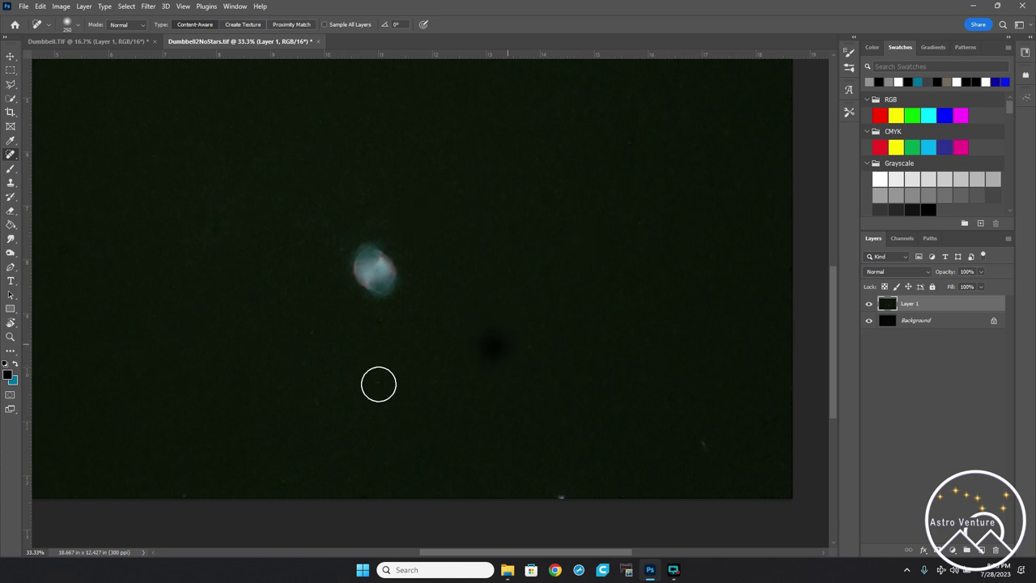
pyautogui.click(378, 384)
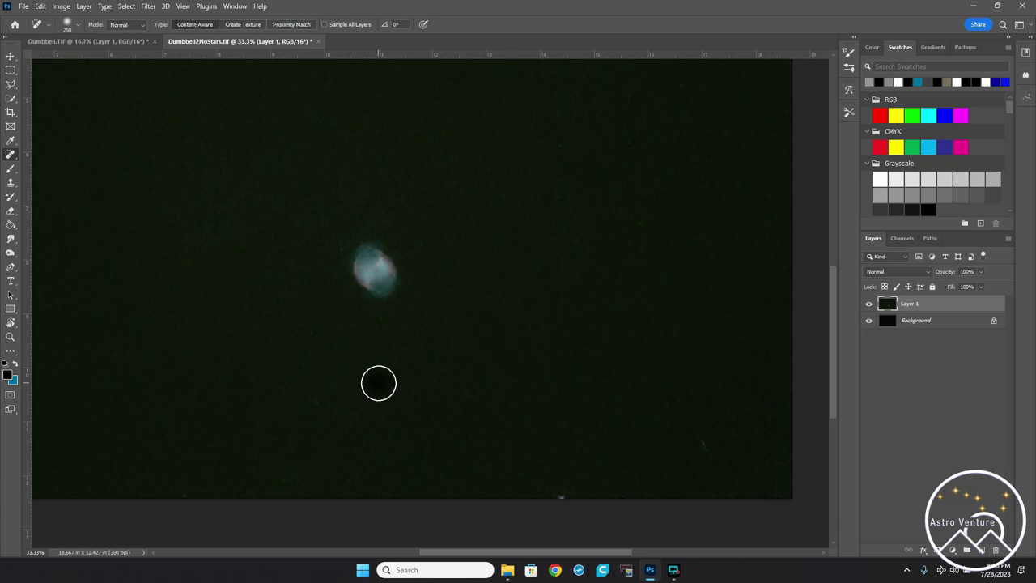
pyautogui.click(315, 399)
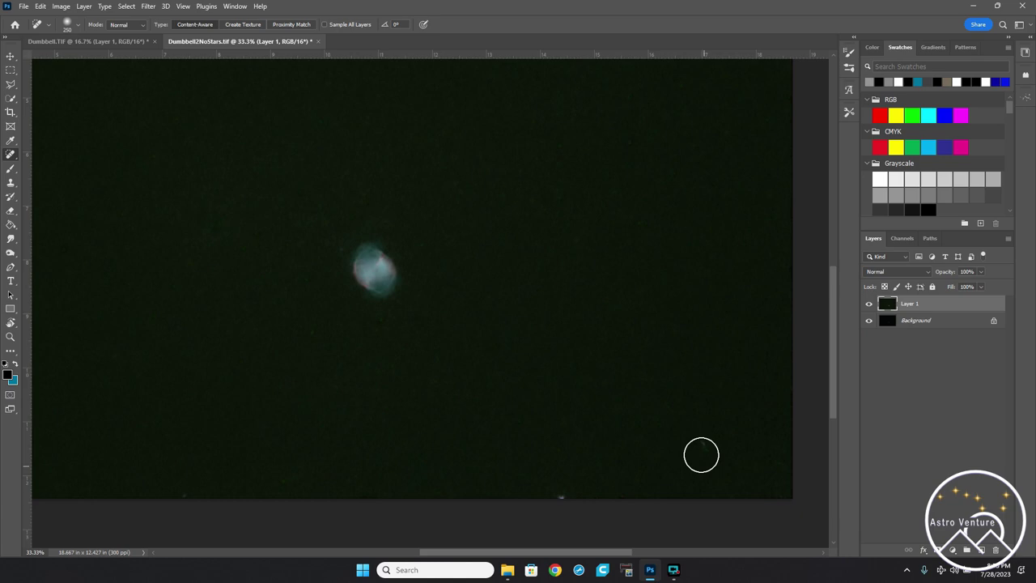
pyautogui.click(700, 454)
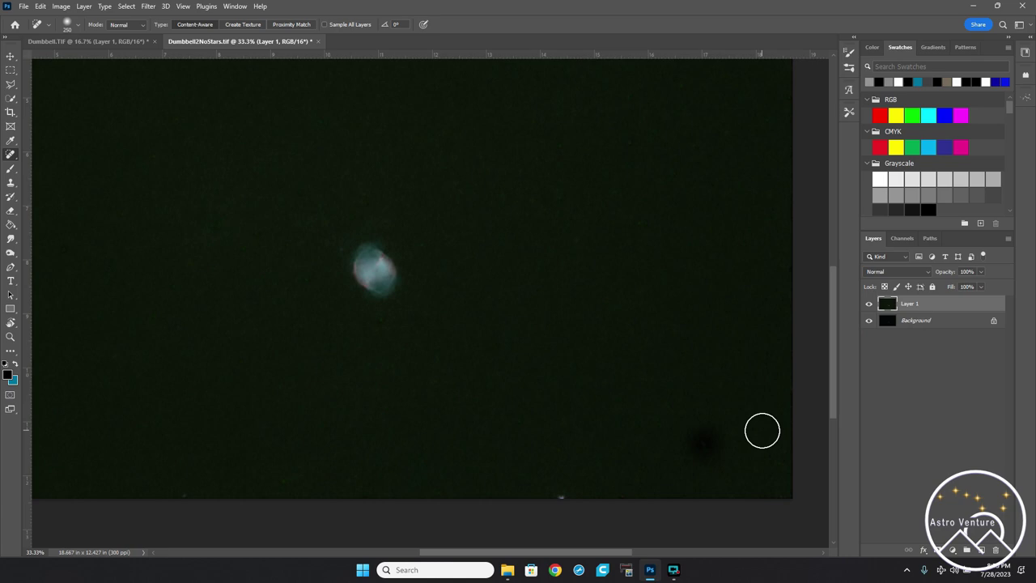
# Reduce the healing brush to 100 px and heal the small spots close around the nebula.
pyautogui.scroll(2, 330, 321)
pyautogui.press('[')
pyautogui.press('[')
pyautogui.press('[')
pyautogui.press('[')
pyautogui.press('[')
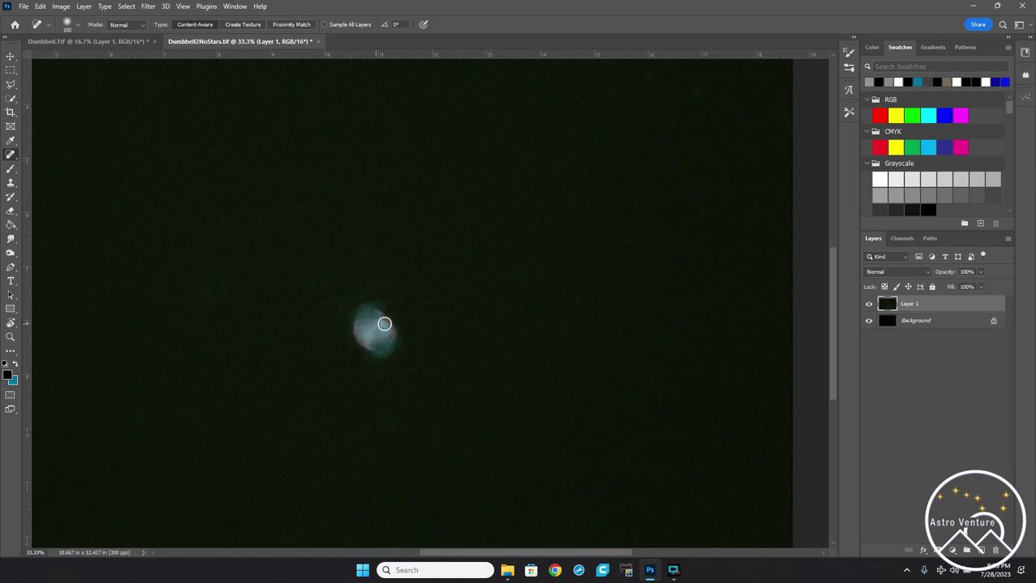
pyautogui.click(421, 306)
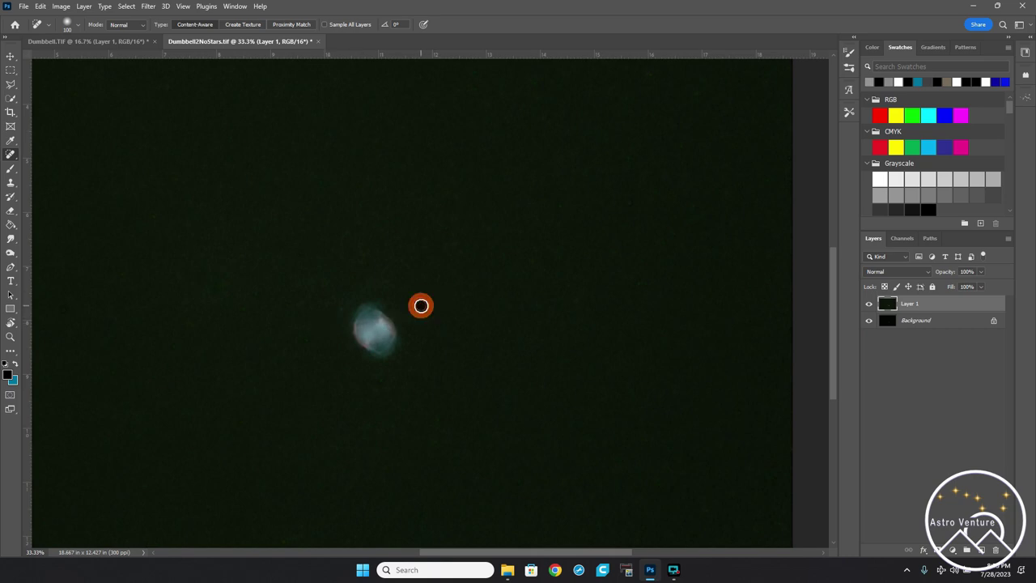
pyautogui.click(382, 381)
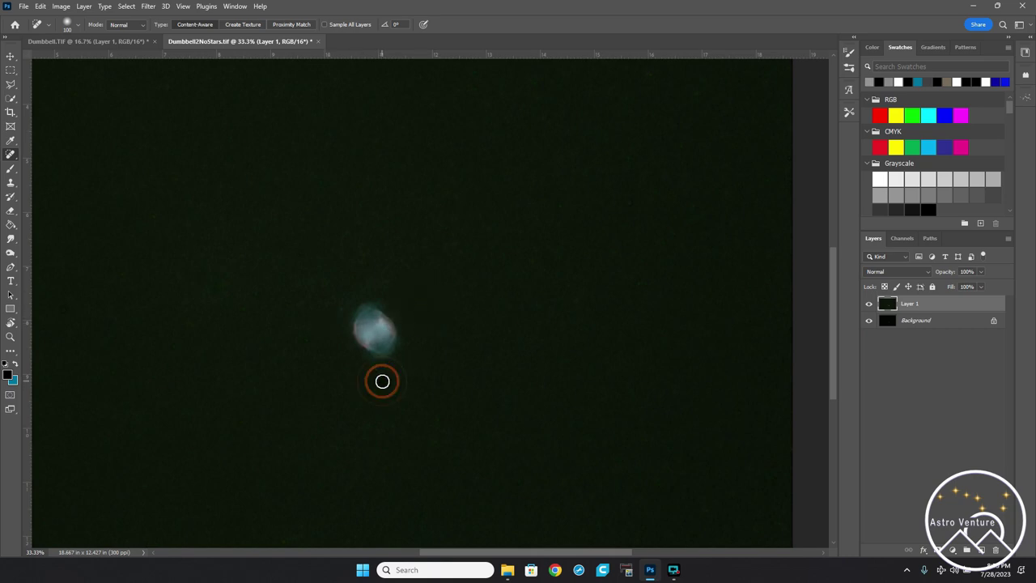
pyautogui.click(305, 340)
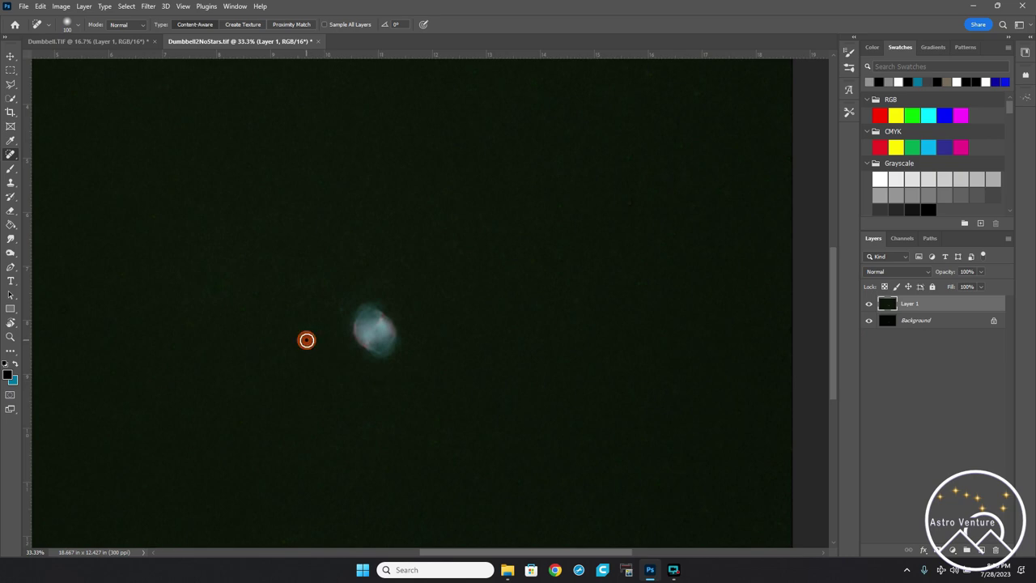
pyautogui.click(341, 311)
pyautogui.click(382, 275)
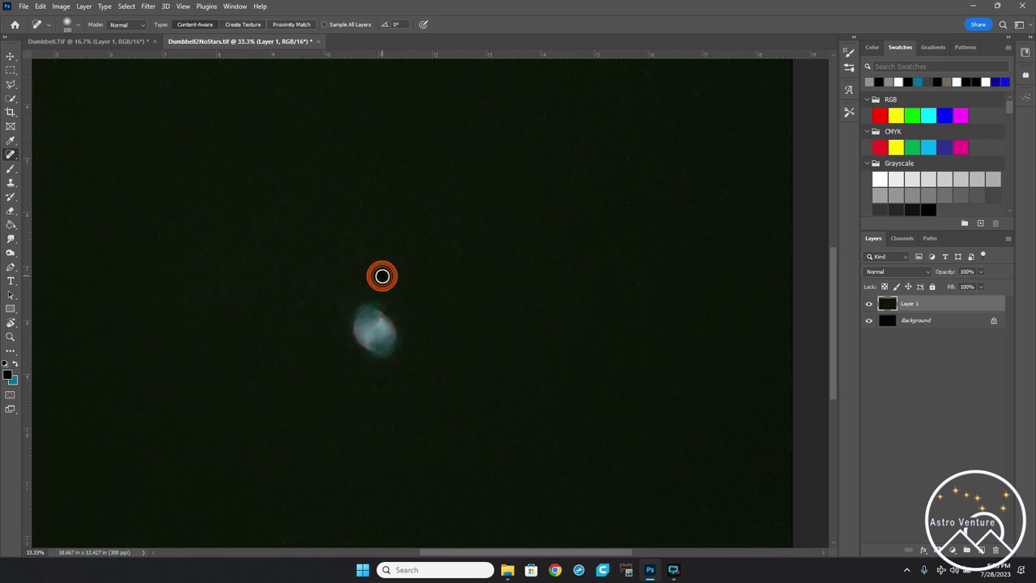
pyautogui.click(255, 292)
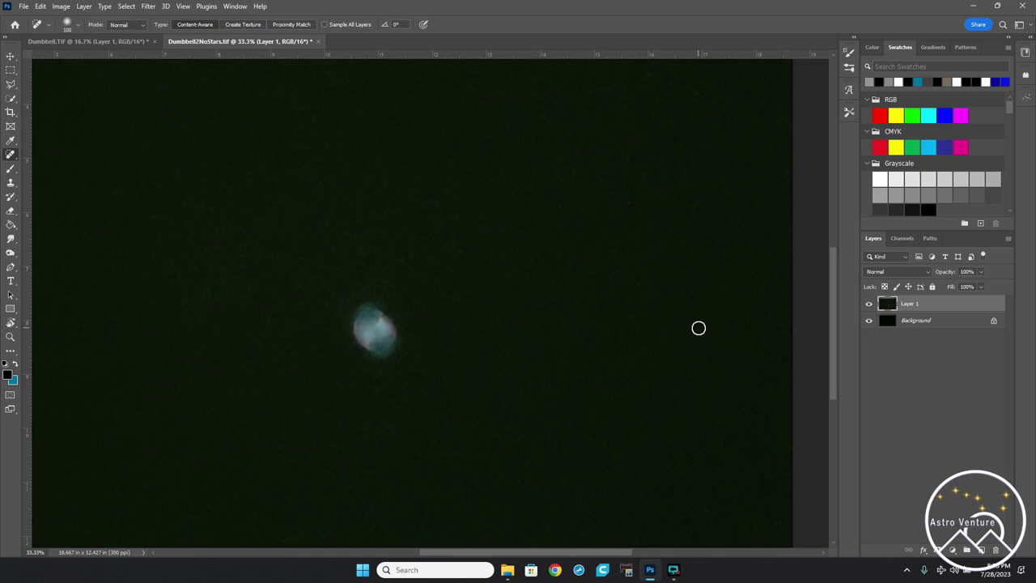
# Compare the Red, Green and Blue channel histograms of Layer 1 in Levels.
pyautogui.hotkey('ctrl', 'l')
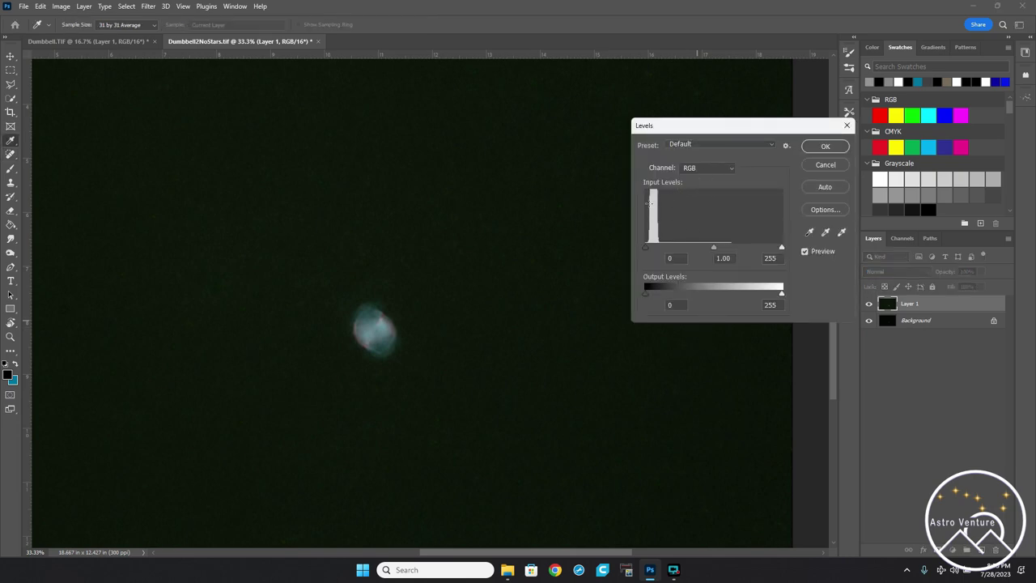
pyautogui.click(696, 170)
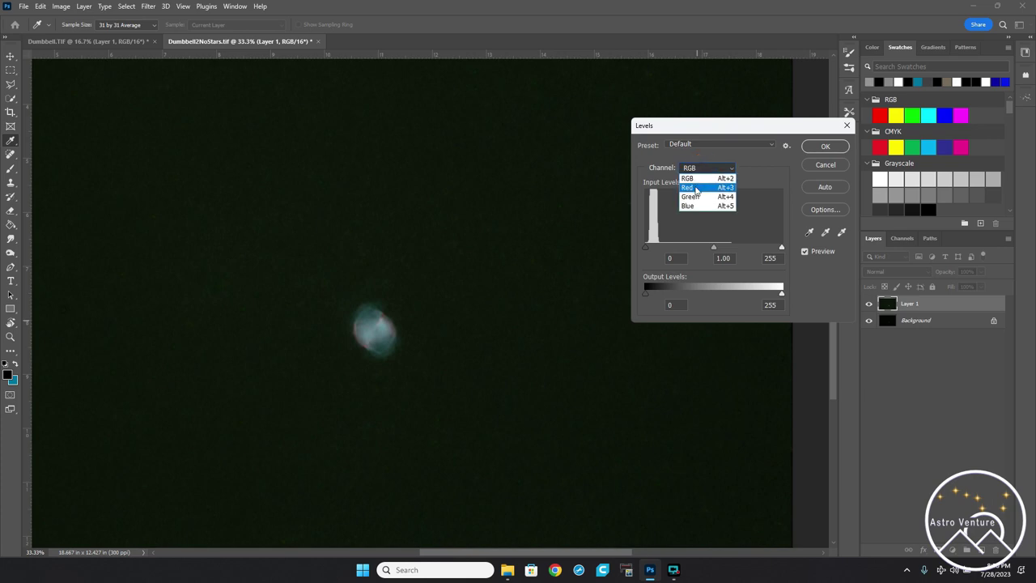
pyautogui.click(694, 186)
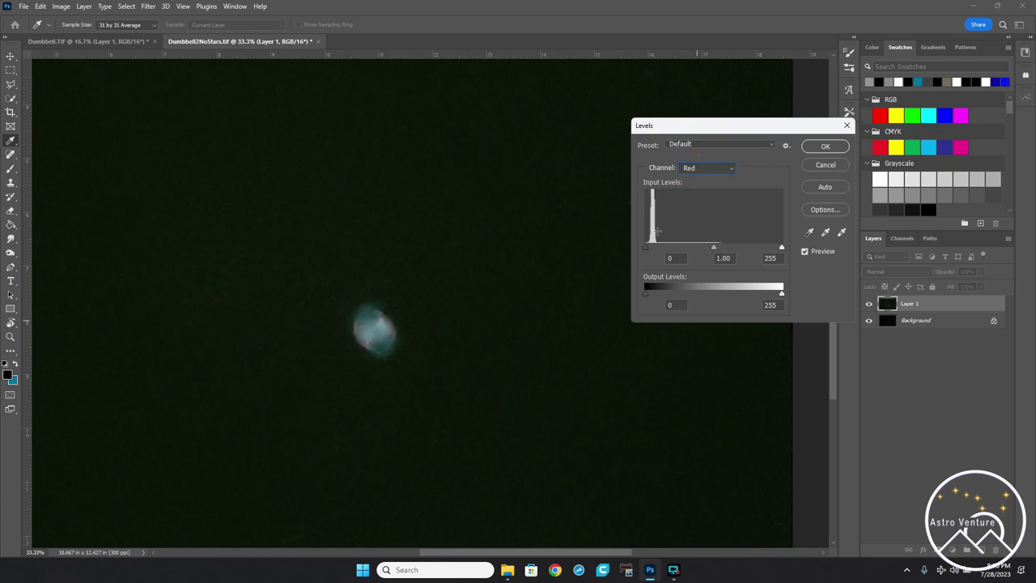
pyautogui.click(703, 169)
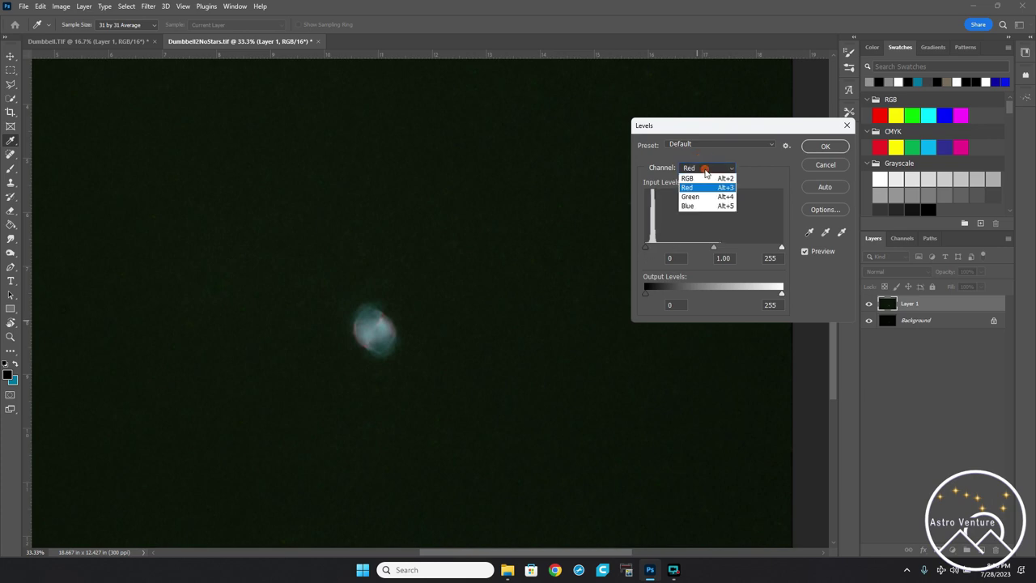
pyautogui.click(696, 195)
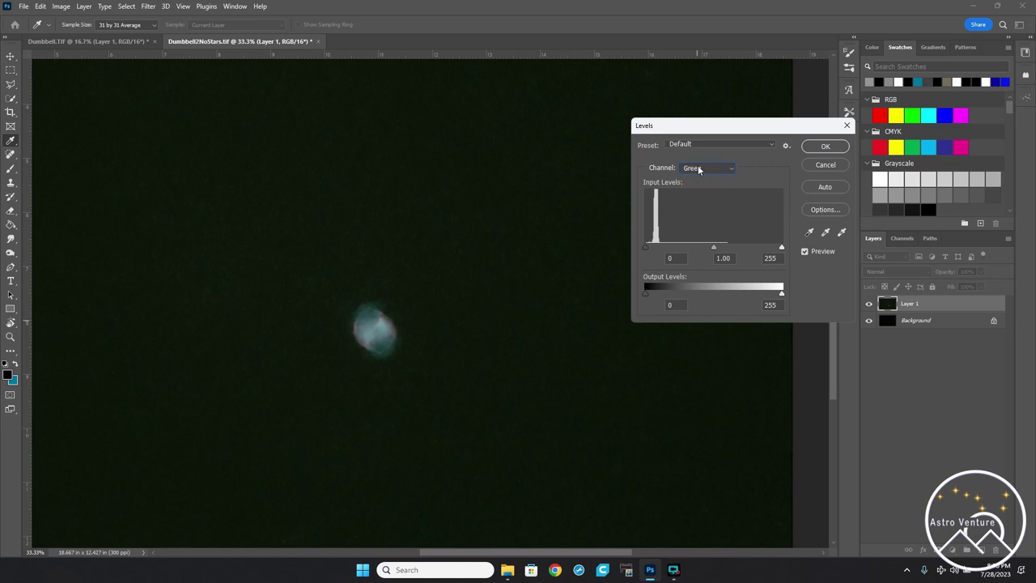
pyautogui.click(699, 168)
pyautogui.click(693, 208)
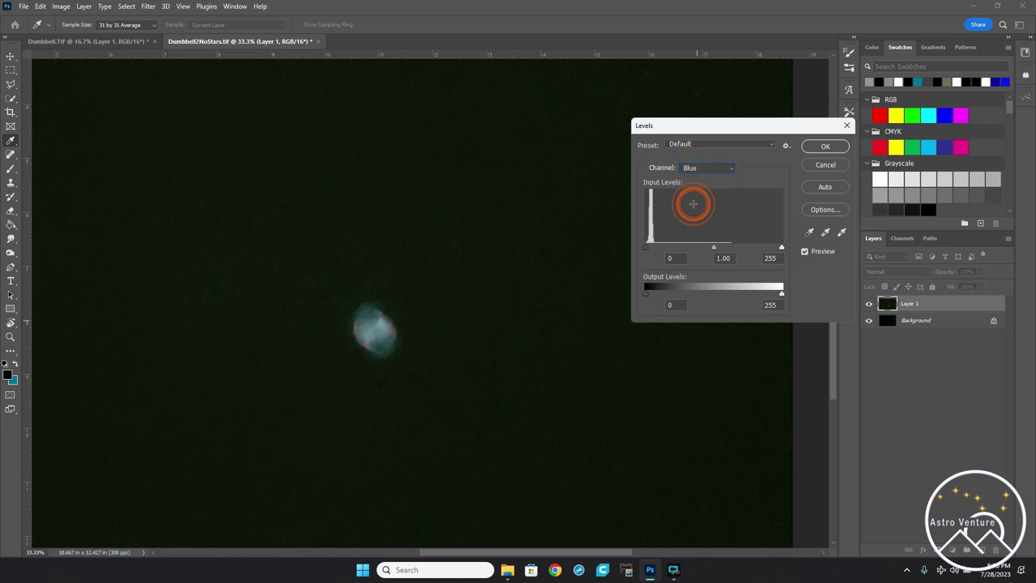
pyautogui.click(702, 170)
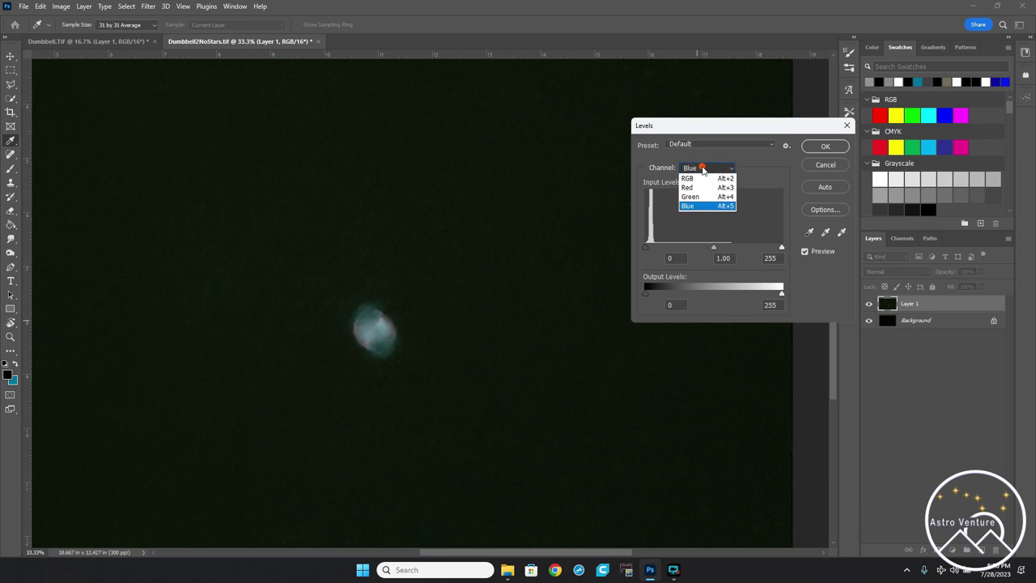
pyautogui.click(700, 187)
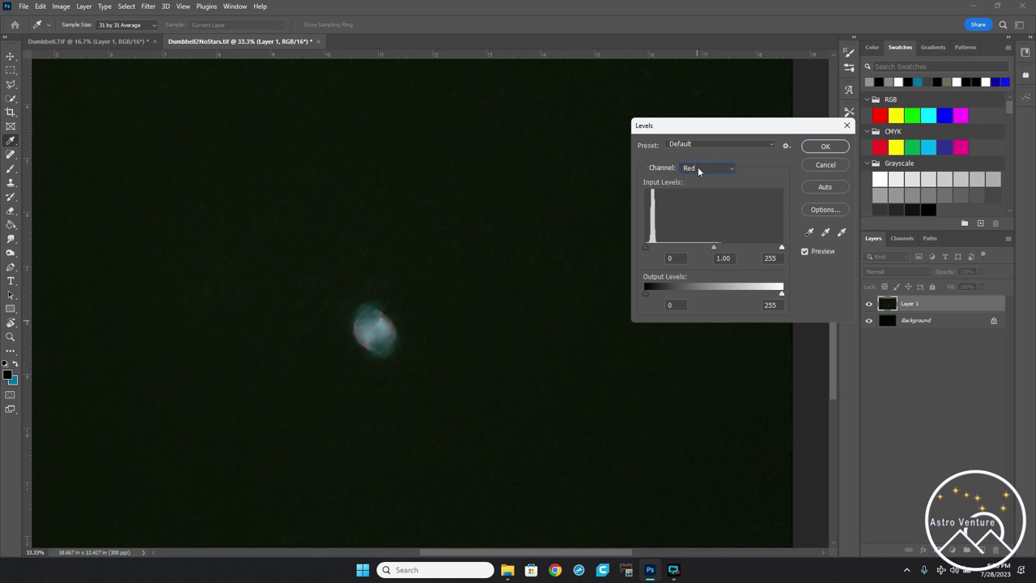
pyautogui.click(698, 168)
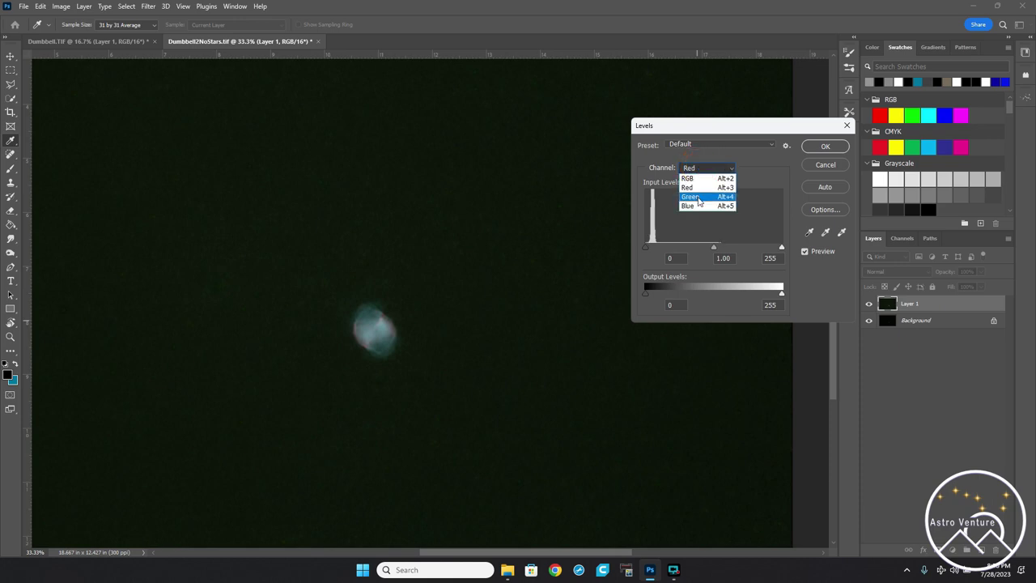
pyautogui.click(697, 206)
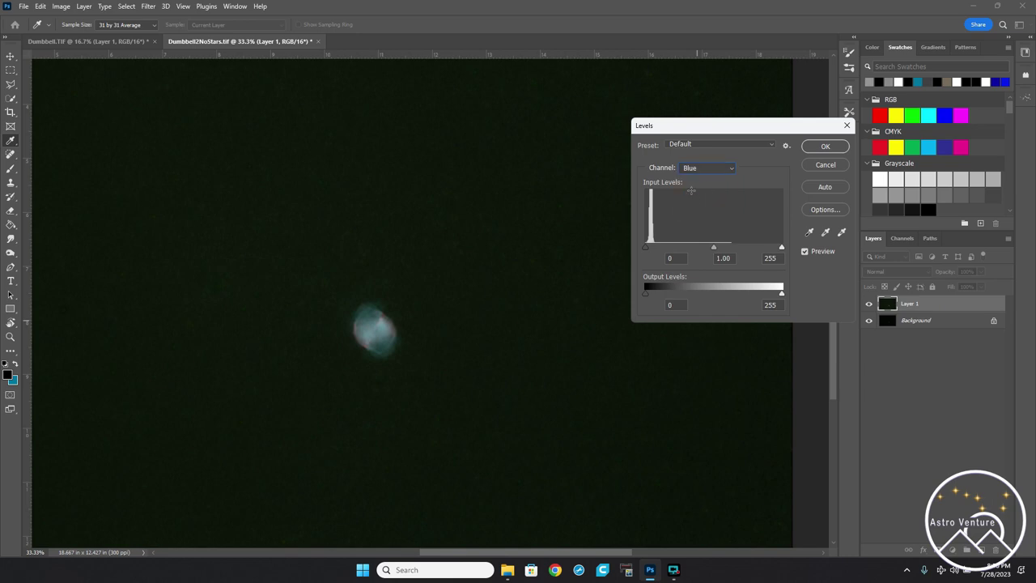
# Set the Red channel's black input level to 1 and apply the Levels adjustment to Layer 1.
pyautogui.click(693, 169)
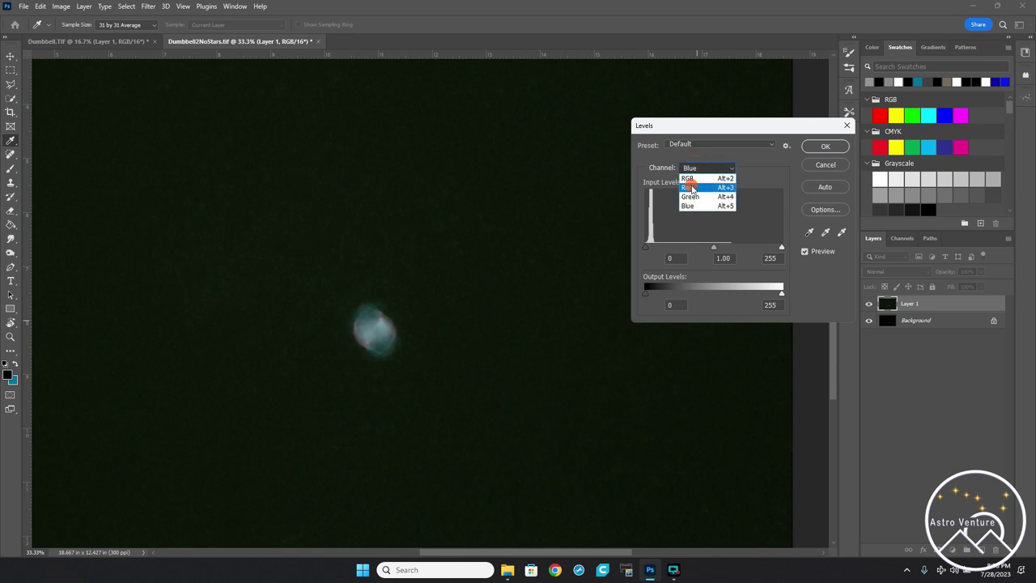
pyautogui.click(691, 188)
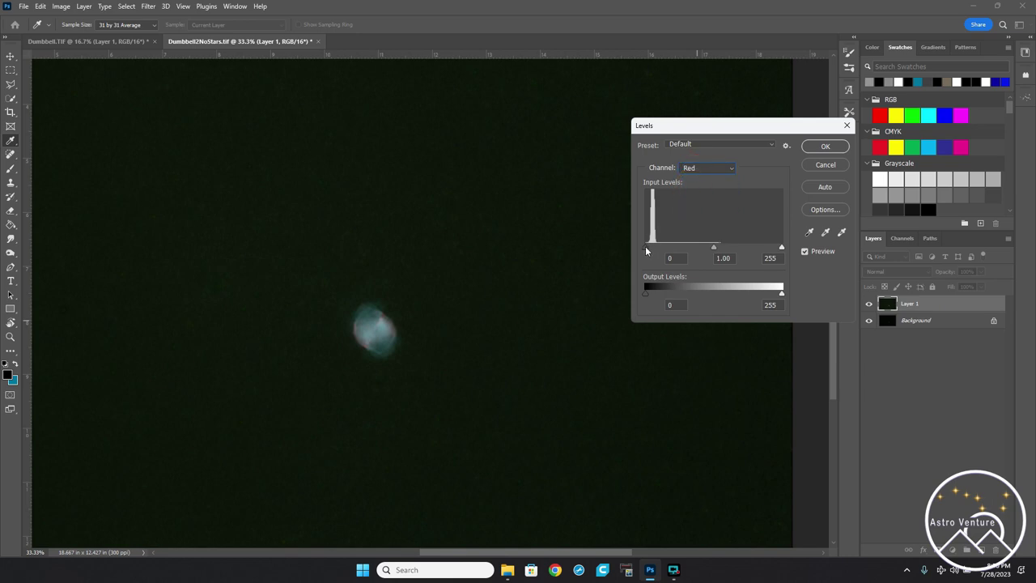
pyautogui.click(677, 257)
pyautogui.write('1')
pyautogui.press('Return')
# Raise the Green channel's black input level slightly in Levels and apply the adjustment to Layer 1.
pyautogui.hotkey('ctrl', 'l')
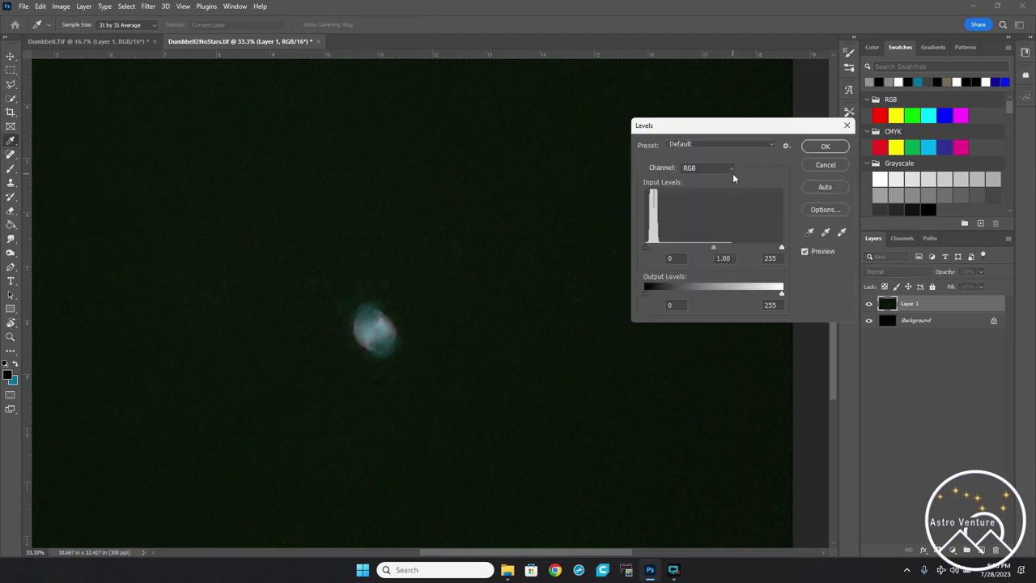
pyautogui.click(703, 168)
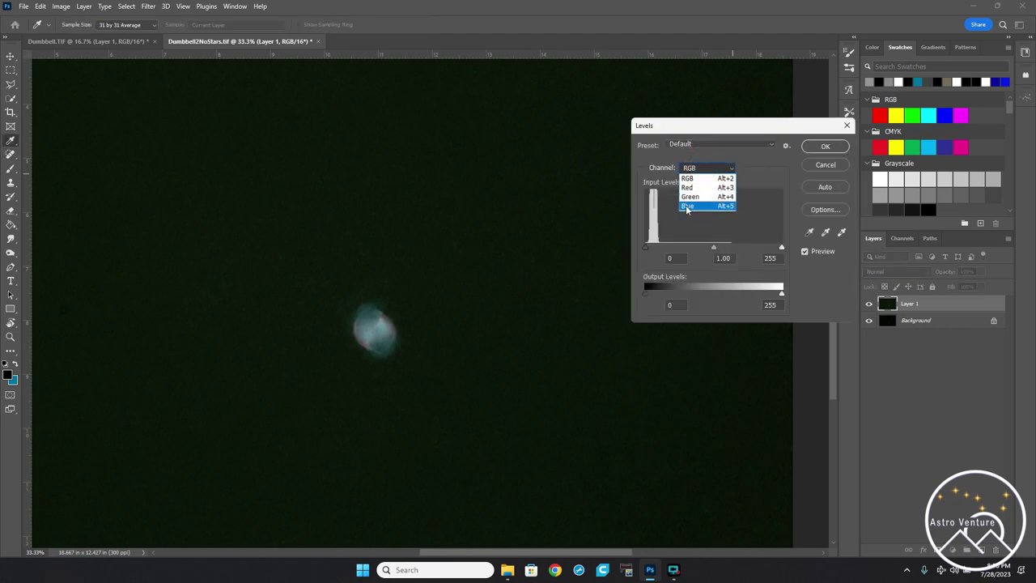
pyautogui.click(692, 196)
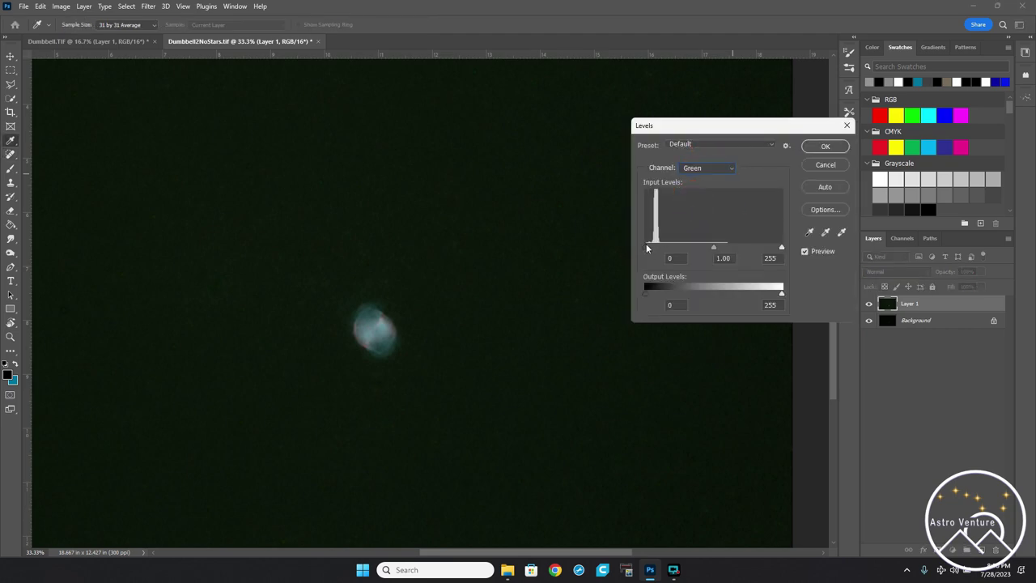
pyautogui.moveTo(645, 248); pyautogui.dragTo(648, 248)
pyautogui.press('Escape')
# Compare Layer 1's channel histograms in Levels, set the Blue channel's midtone input level to 1.08 and apply it.
pyautogui.hotkey('ctrl', 'l')
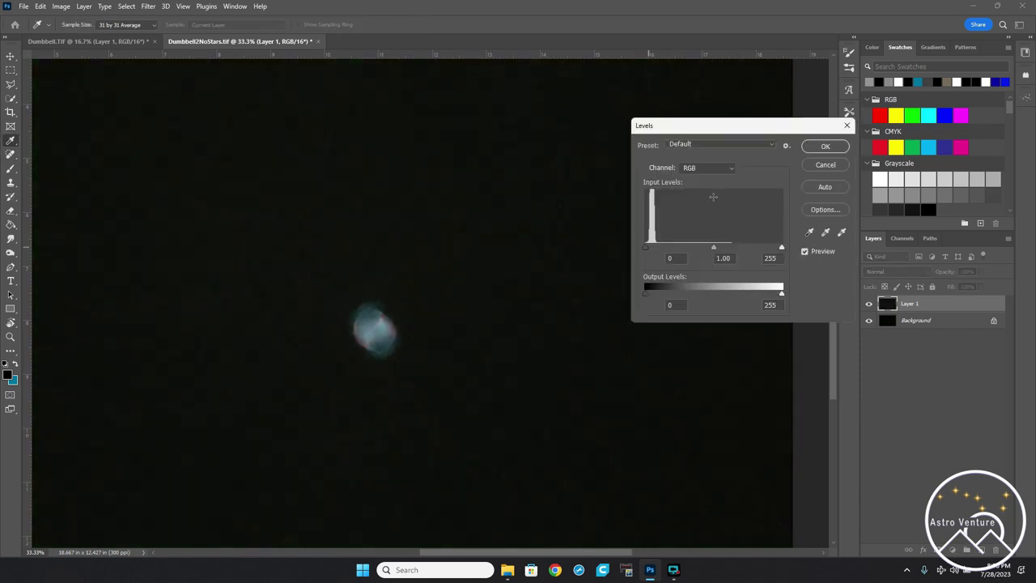
pyautogui.click(695, 166)
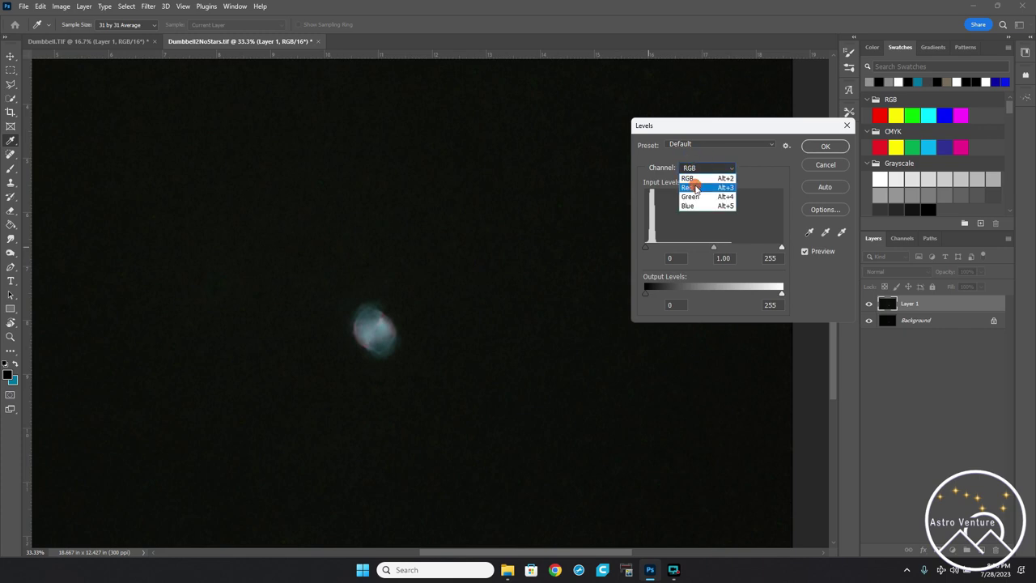
pyautogui.click(695, 188)
pyautogui.click(701, 169)
pyautogui.click(697, 198)
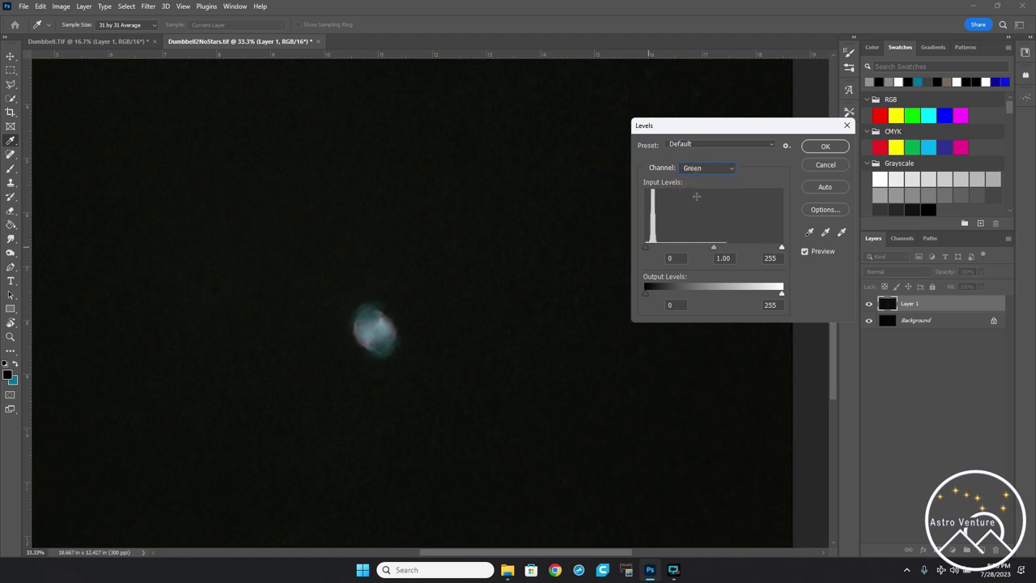
pyautogui.click(698, 168)
pyautogui.click(697, 207)
pyautogui.moveTo(715, 248); pyautogui.dragTo(711, 249)
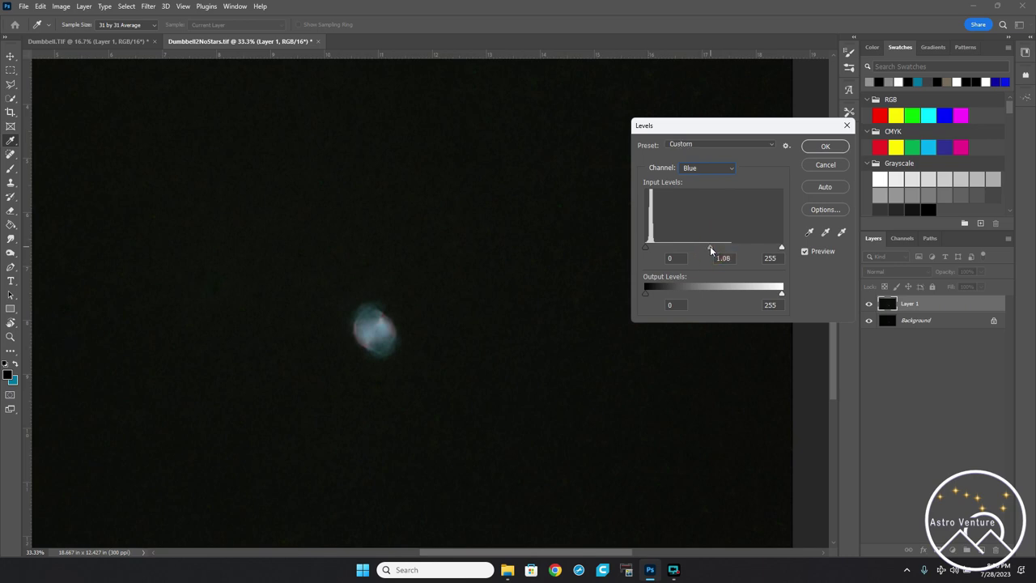
pyautogui.press('Escape')
# Recheck the Red and Green channels in Levels, raise the Blue channel's midtone input slightly more, and apply it to Layer 1.
pyautogui.hotkey('ctrl', 'l')
pyautogui.click(700, 168)
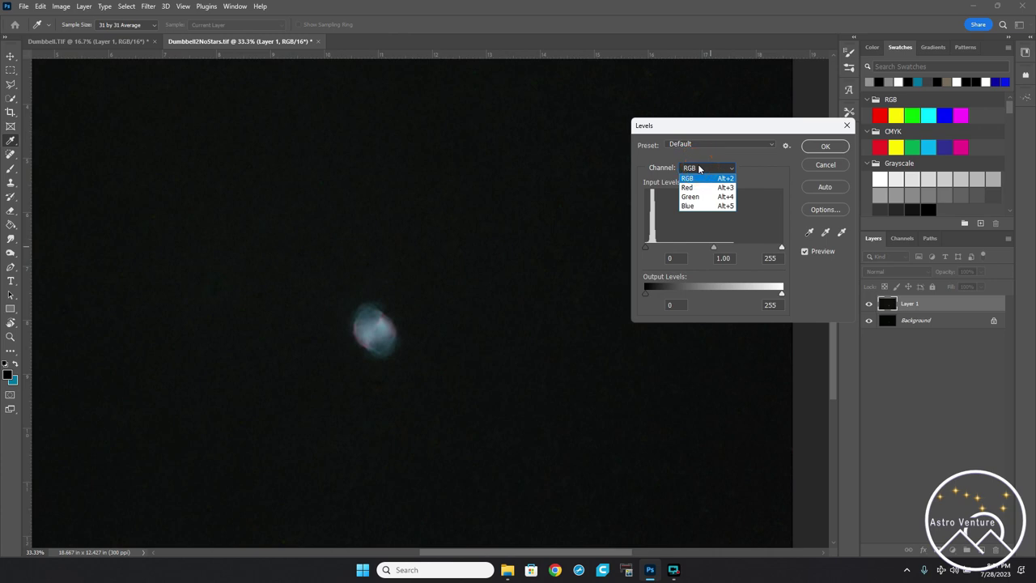
pyautogui.click(696, 187)
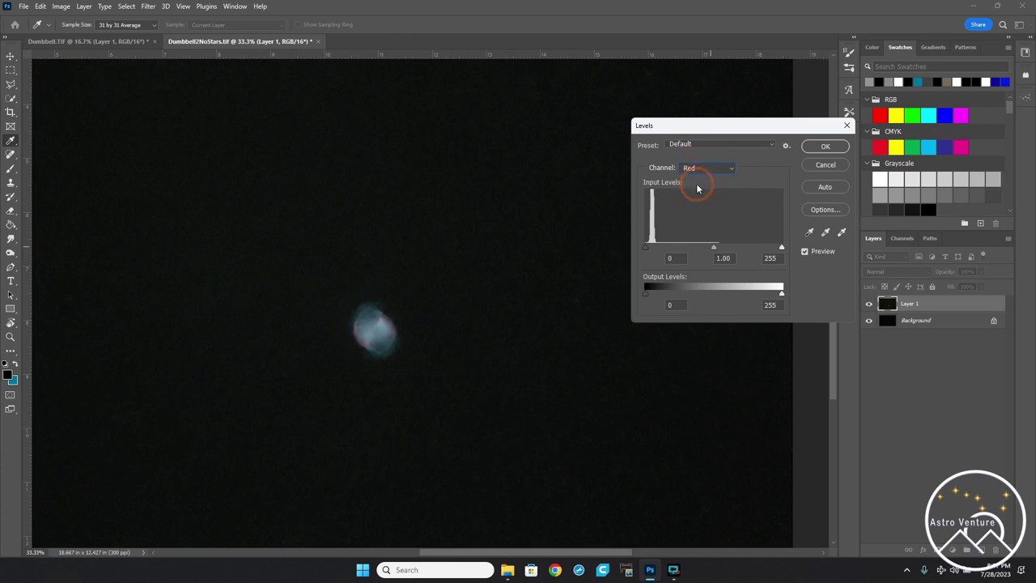
pyautogui.click(700, 168)
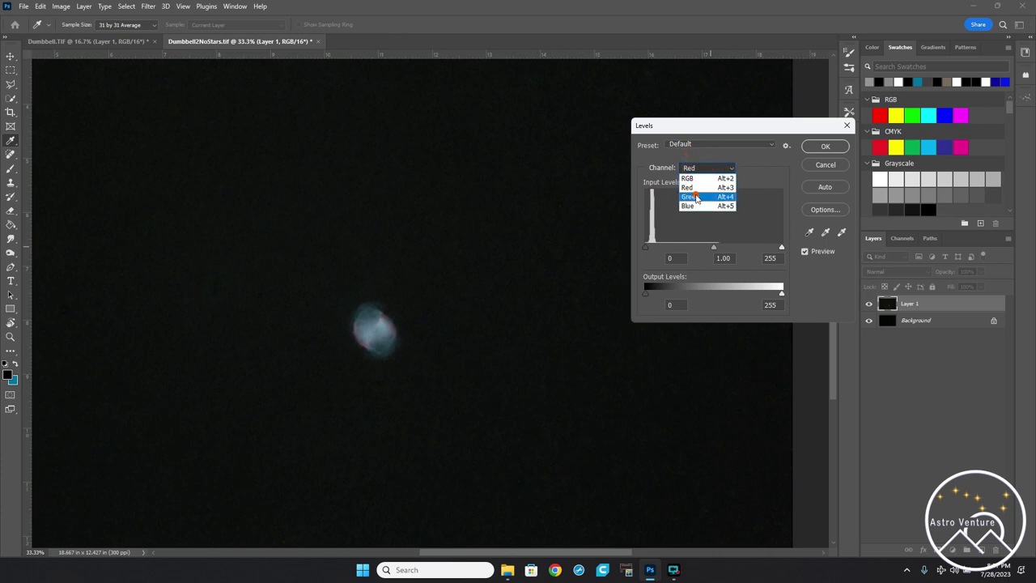
pyautogui.click(695, 195)
pyautogui.click(693, 167)
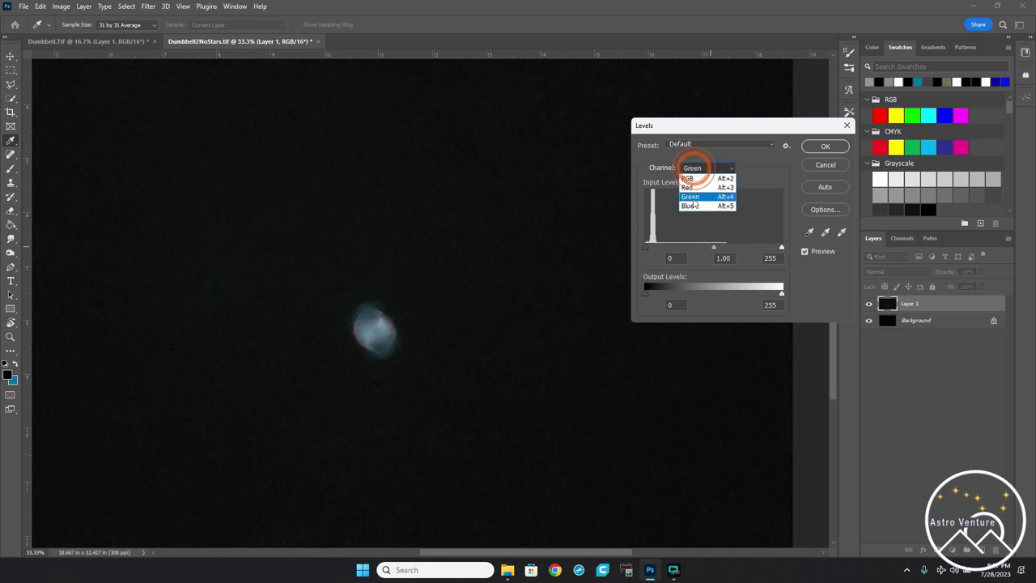
pyautogui.click(689, 206)
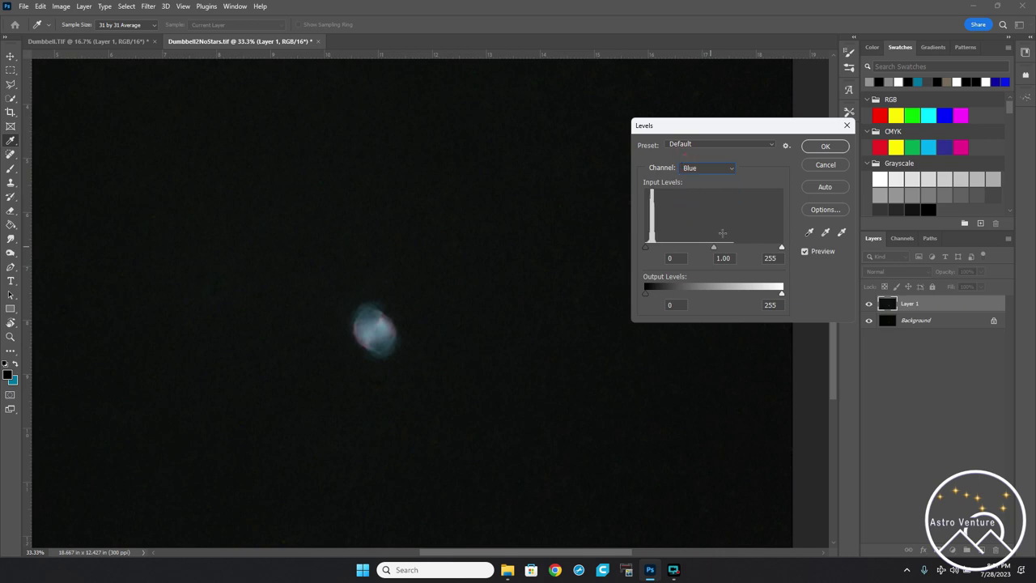
pyautogui.moveTo(714, 246); pyautogui.dragTo(712, 246)
pyautogui.press('Return')
pyautogui.press('j')
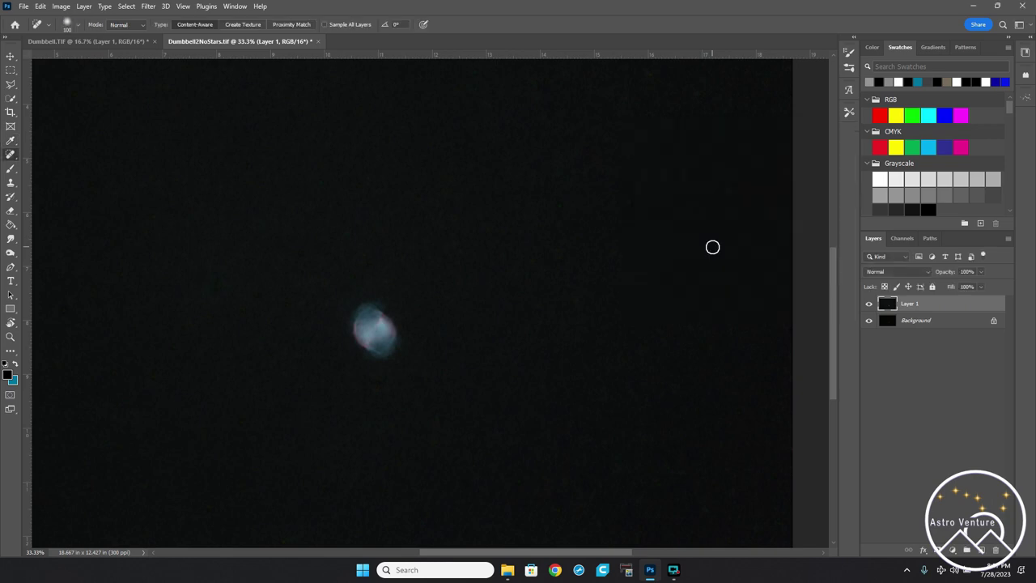
# Check the alignment of Layer 1's Red, Green and Blue histograms in Levels and close the dialog.
pyautogui.hotkey('ctrl', 'l')
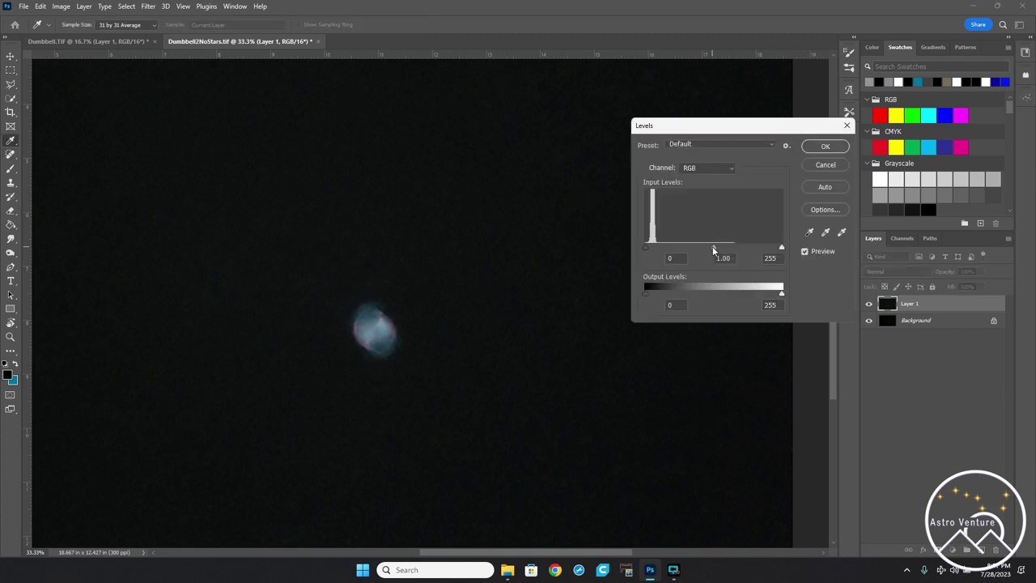
pyautogui.click(702, 167)
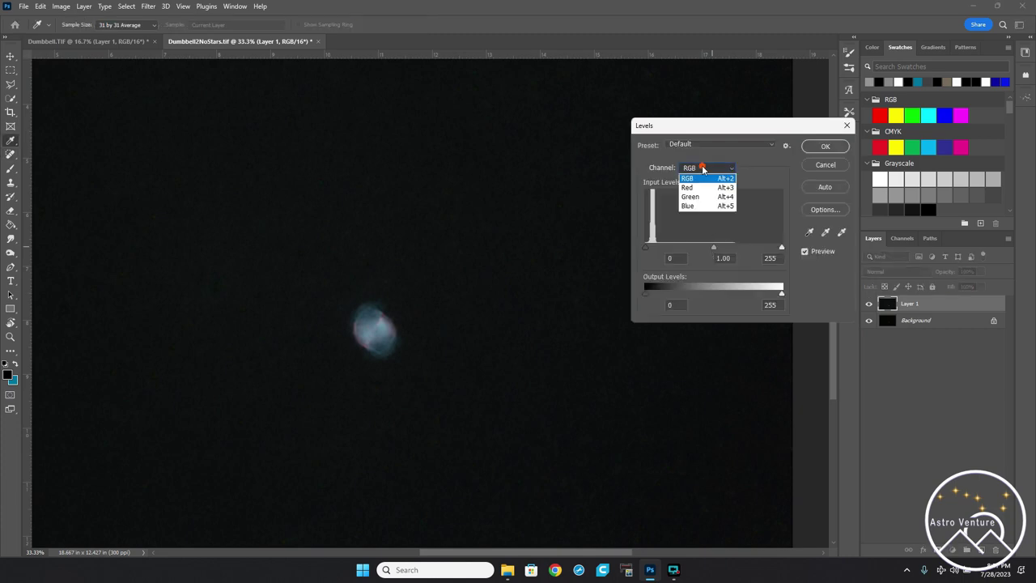
pyautogui.click(694, 187)
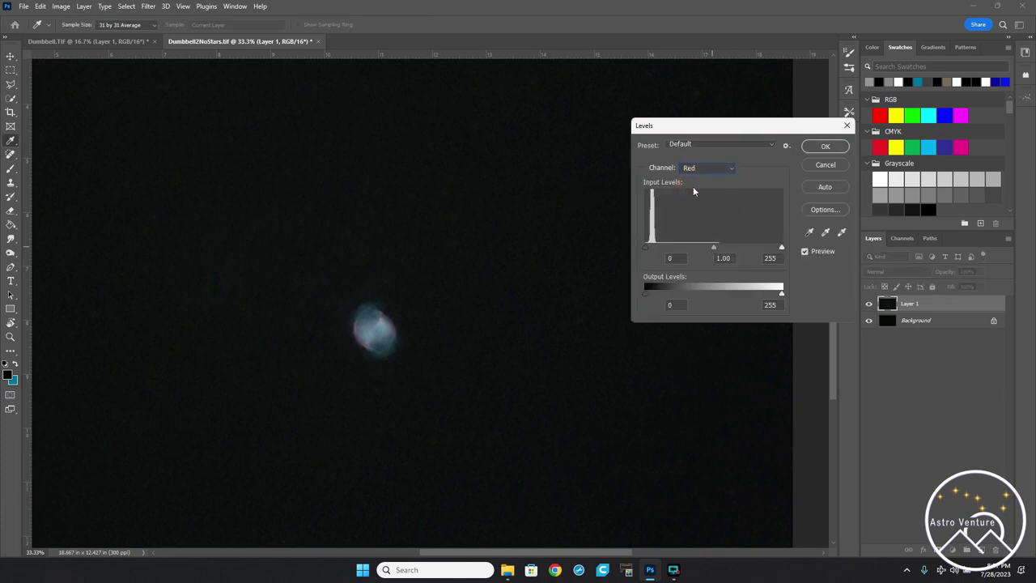
pyautogui.click(697, 167)
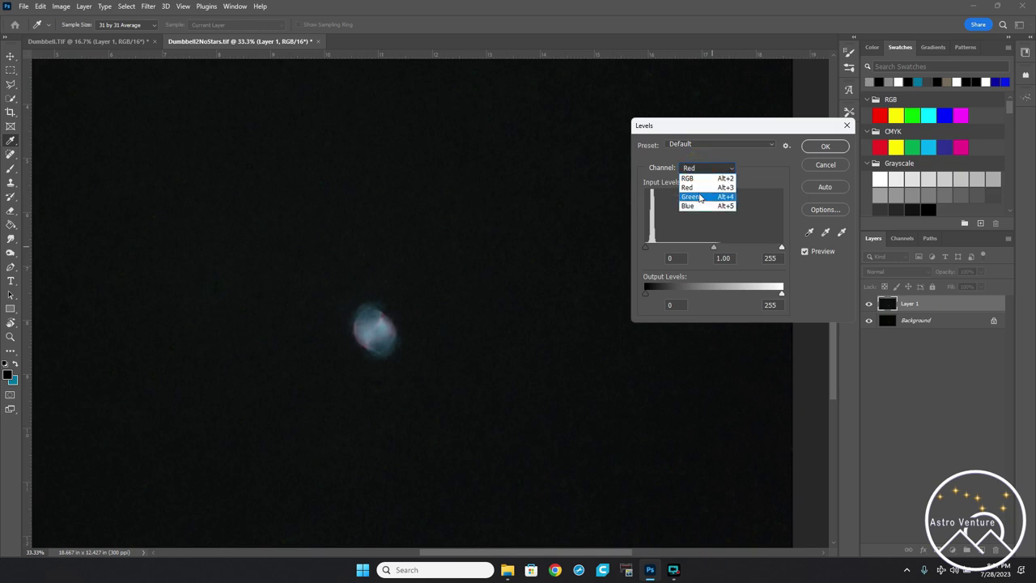
pyautogui.click(700, 196)
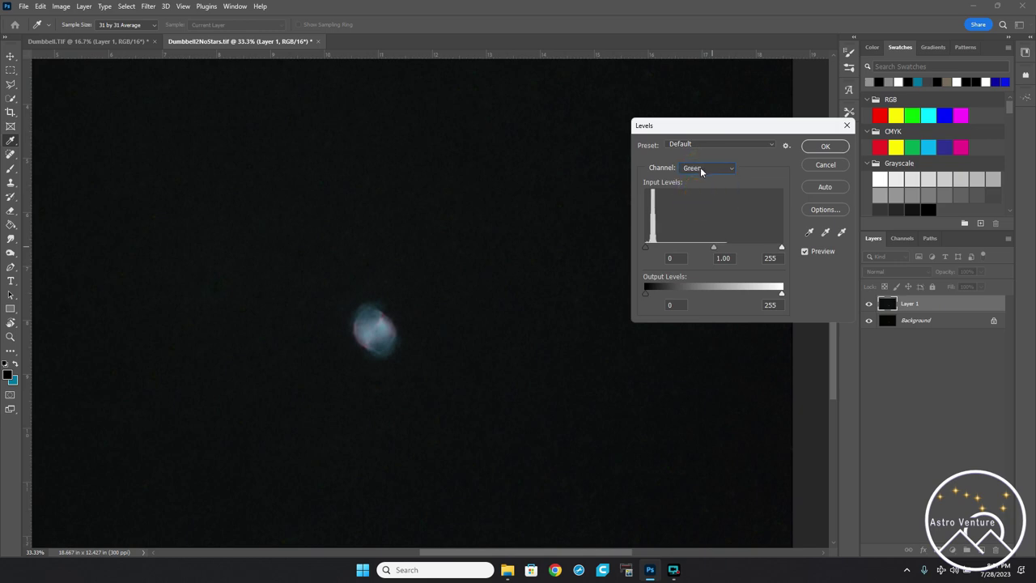
pyautogui.click(700, 167)
pyautogui.click(701, 206)
pyautogui.click(825, 147)
pyautogui.press('j')
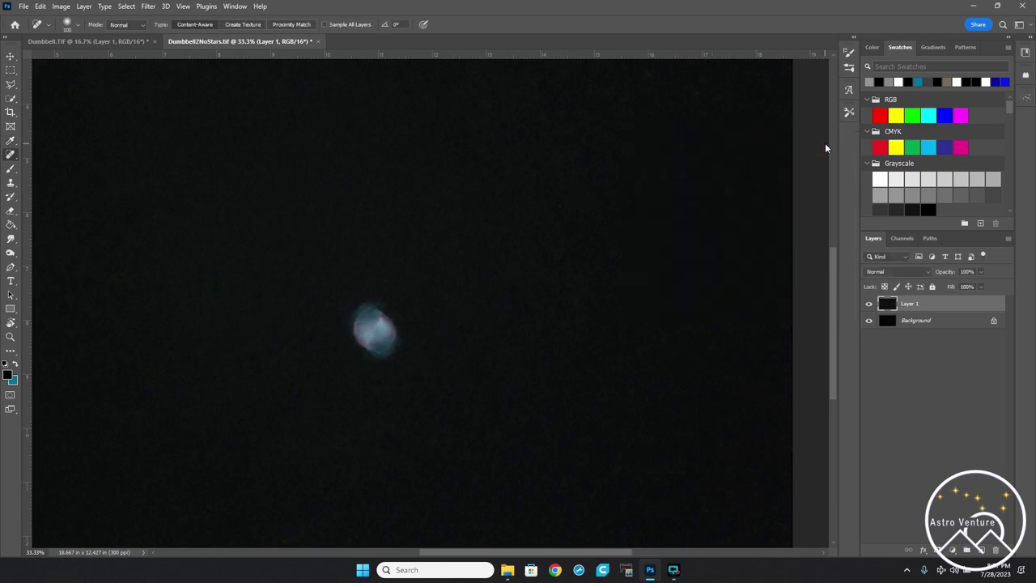
# Duplicate Layer 1 and apply the Arcsinh10 Curves preset to the copy.
pyautogui.click(935, 306)
pyautogui.hotkey('ctrl', 'j')
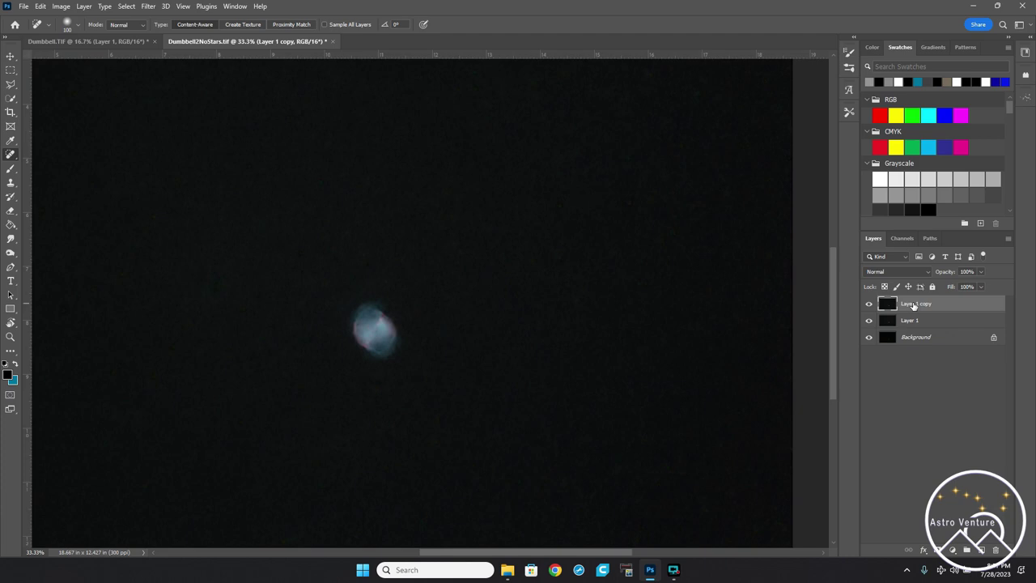
pyautogui.hotkey('ctrl', 'm')
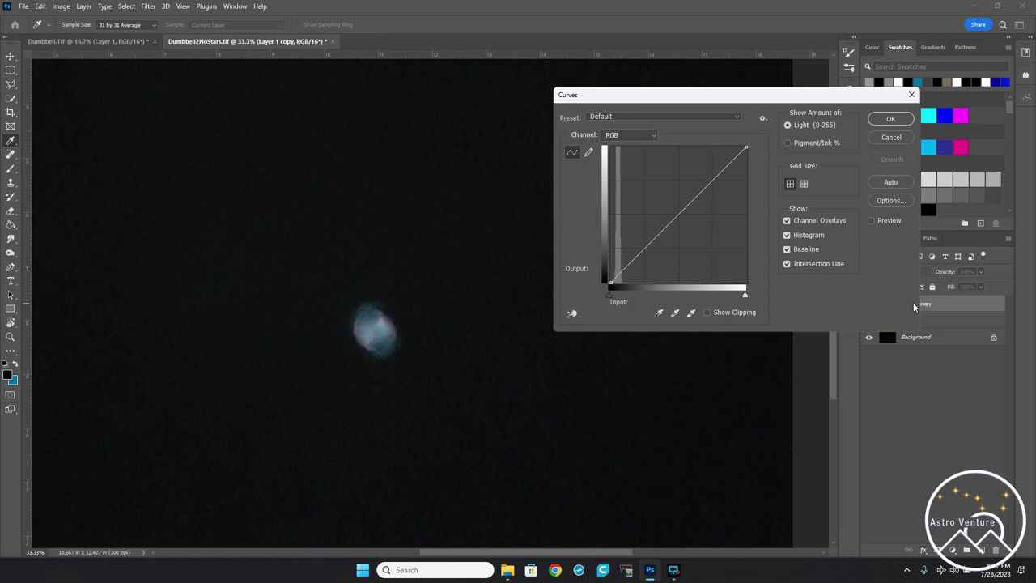
pyautogui.click(628, 116)
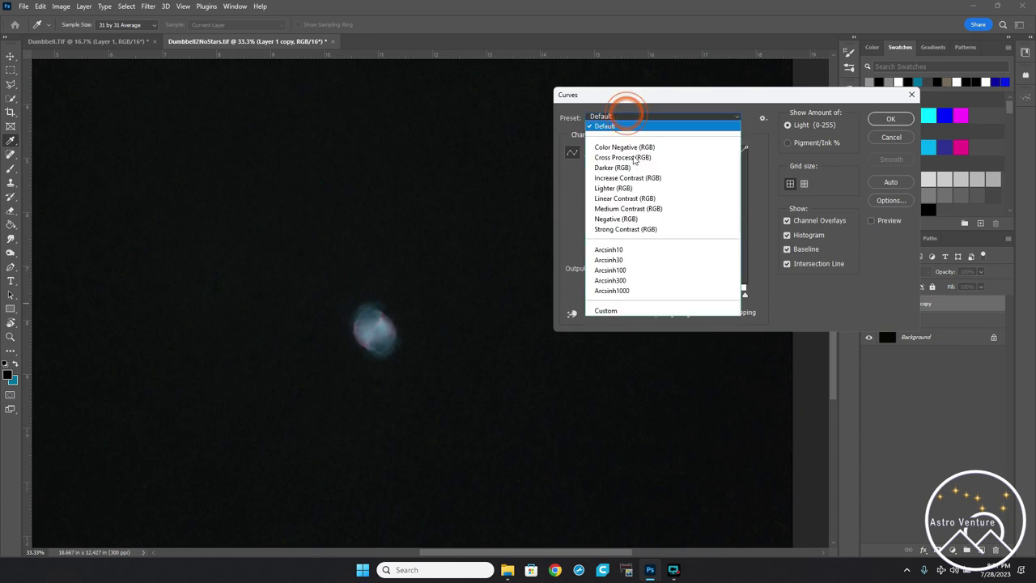
pyautogui.click(617, 250)
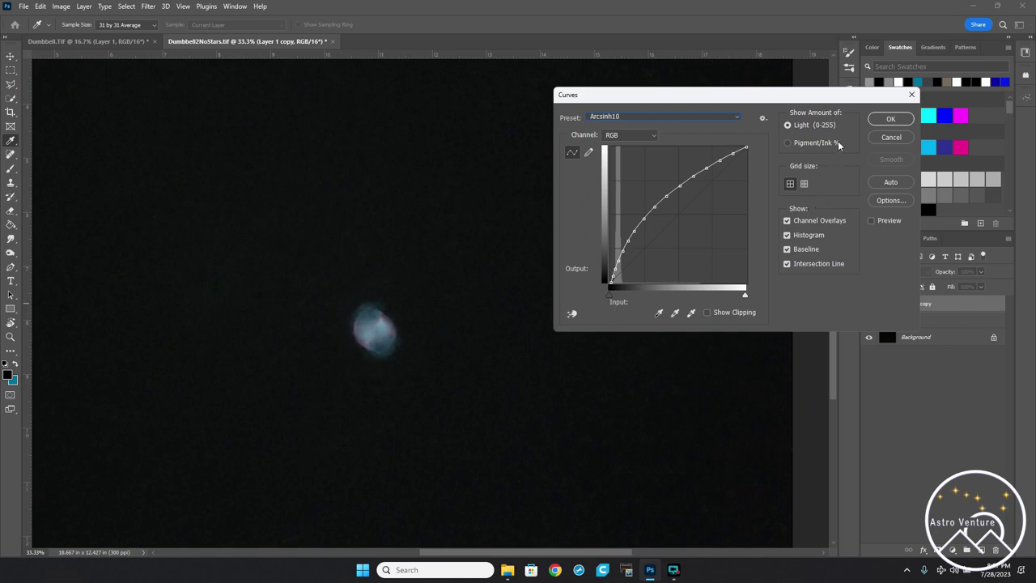
pyautogui.click(883, 121)
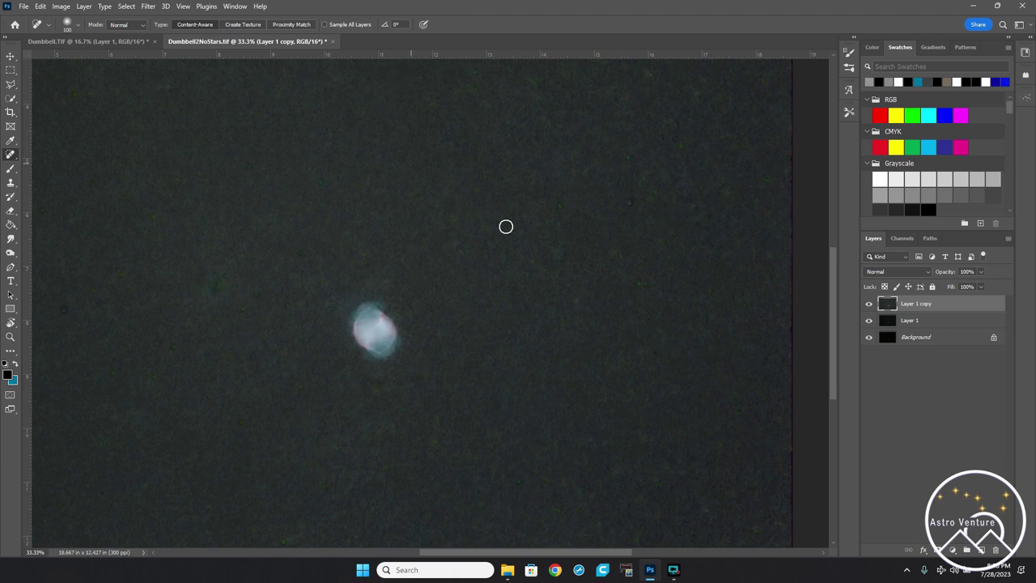
pyautogui.hotkey('ctrl', 'm')
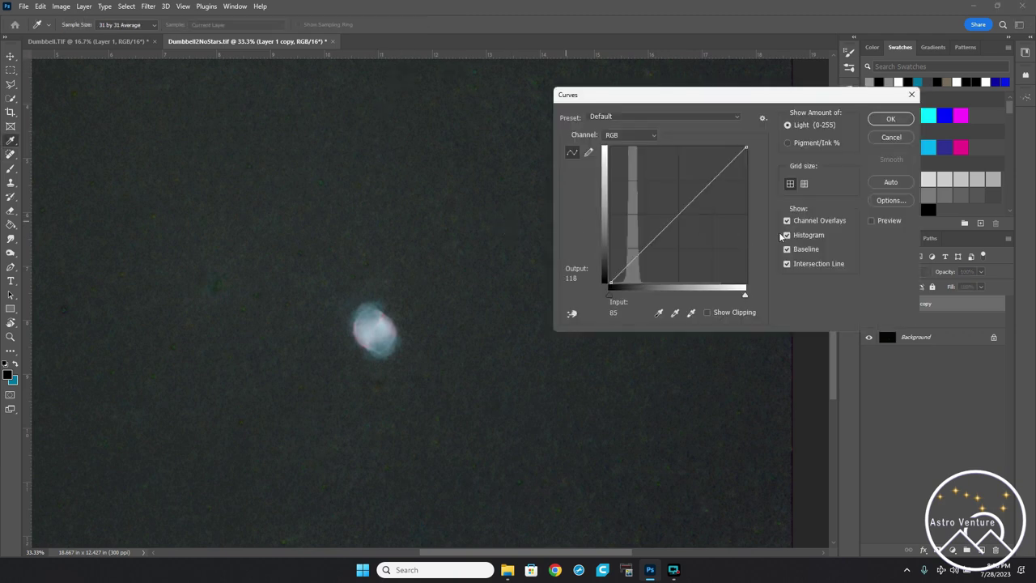
pyautogui.click(891, 137)
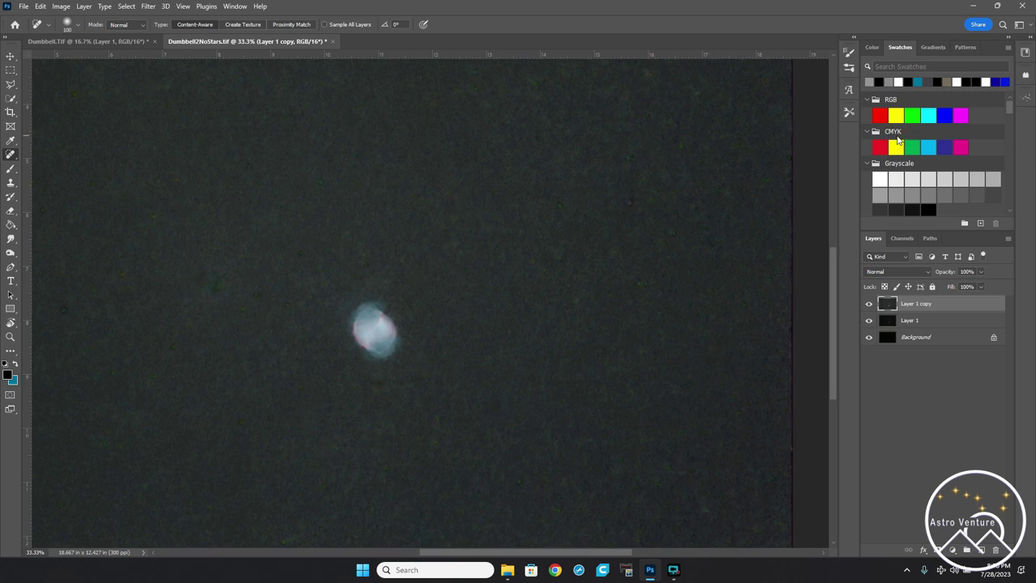
# Compare the Red, Green and Blue channel histograms of Layer 1 copy in Levels.
pyautogui.hotkey('ctrl', 'l')
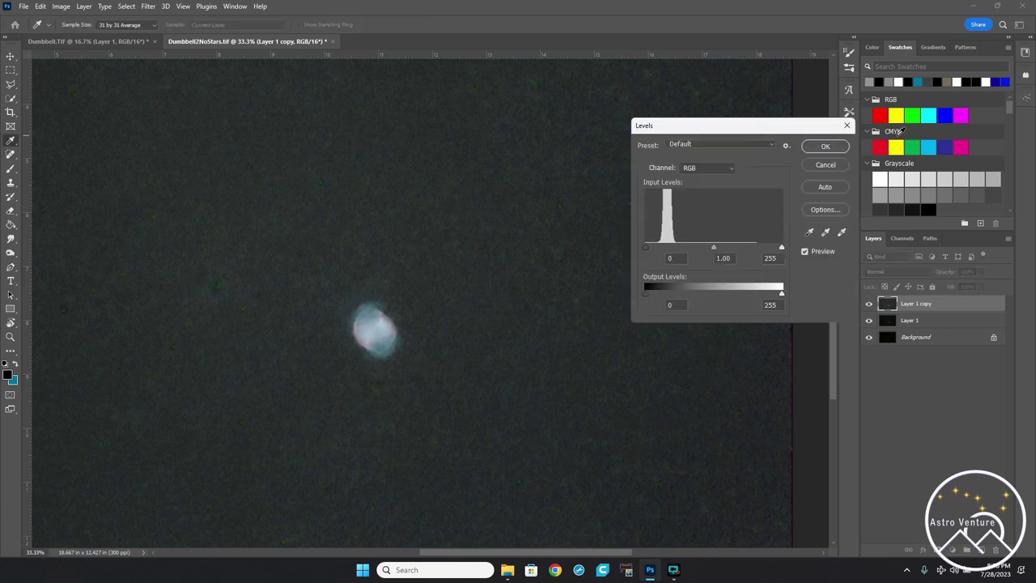
pyautogui.click(700, 169)
pyautogui.click(698, 188)
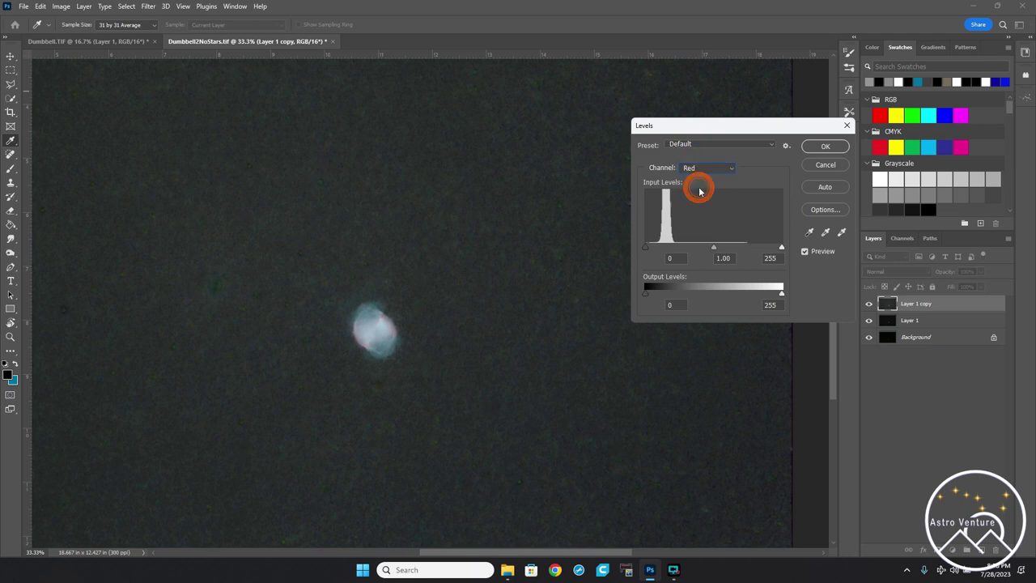
pyautogui.click(704, 169)
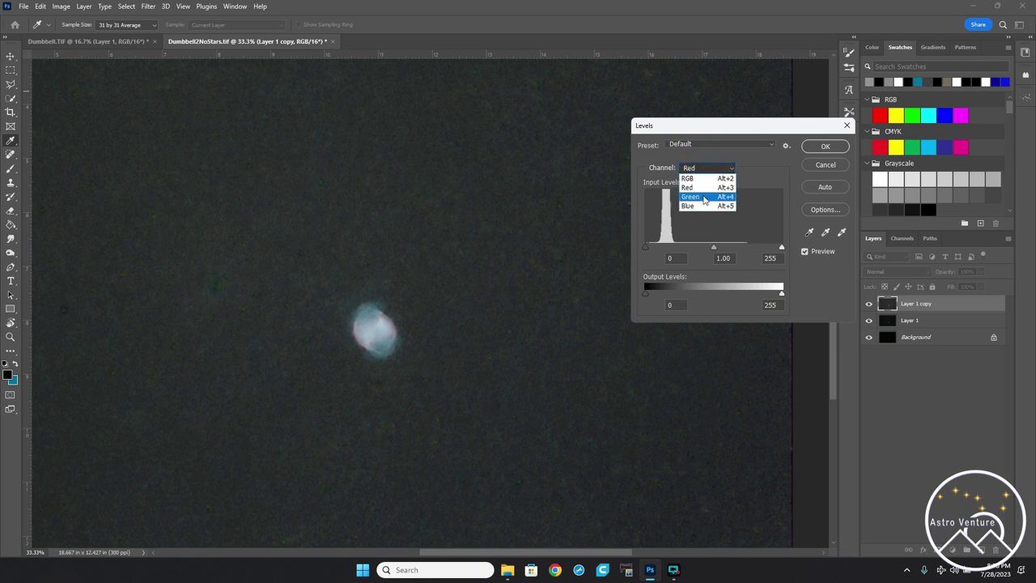
pyautogui.click(702, 195)
pyautogui.click(700, 166)
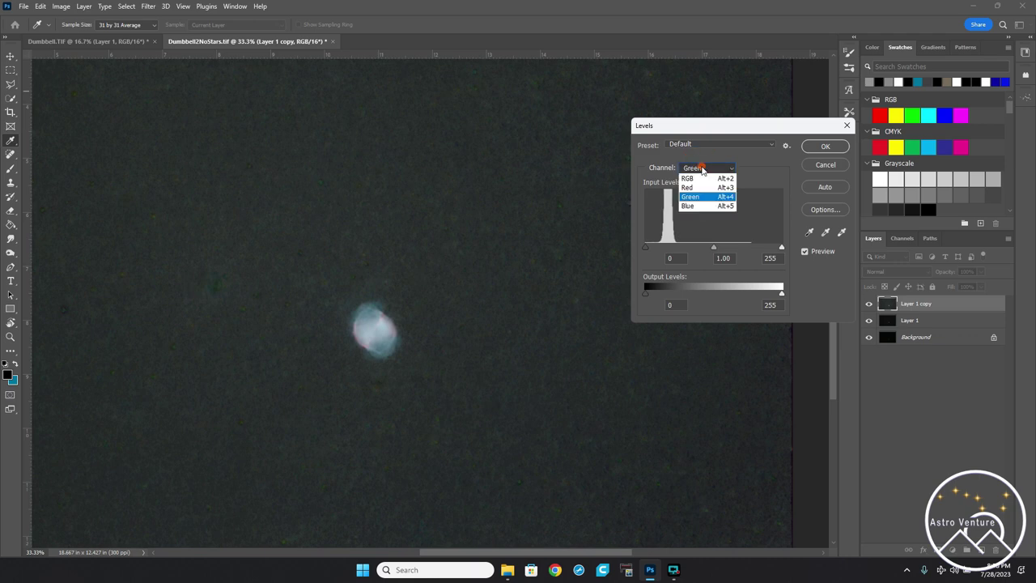
pyautogui.click(692, 206)
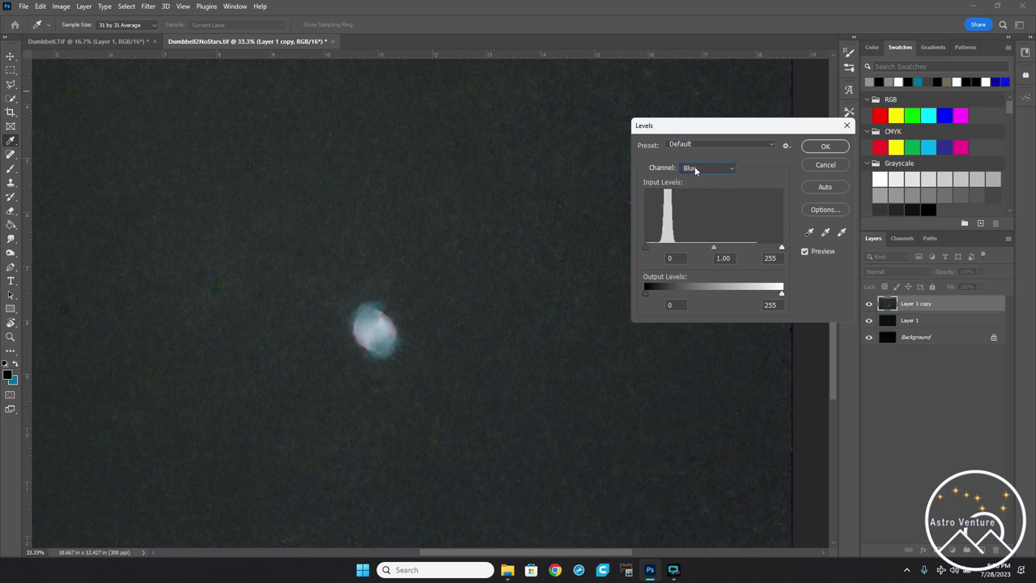
pyautogui.click(695, 168)
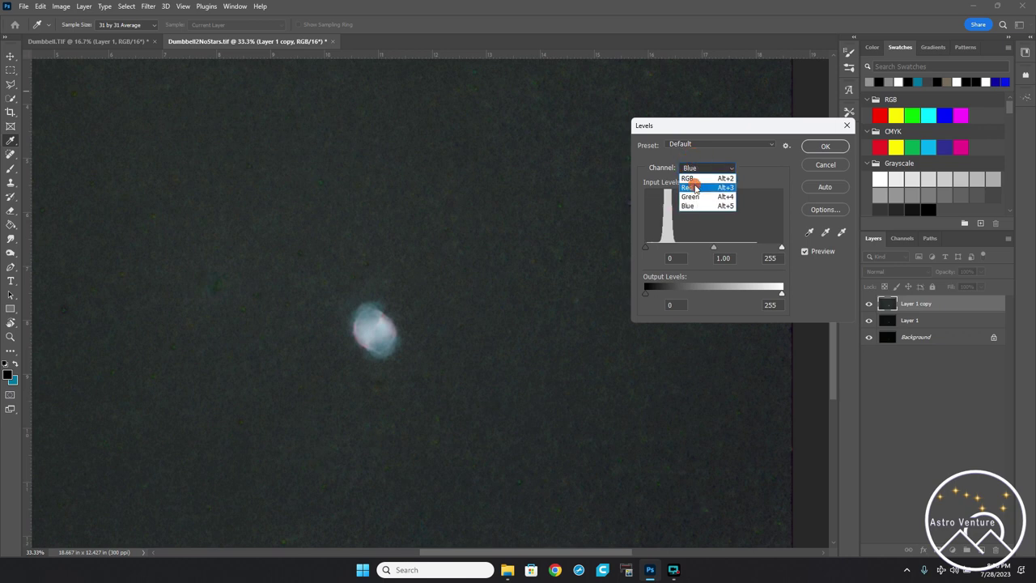
pyautogui.click(695, 187)
pyautogui.click(698, 168)
pyautogui.click(699, 198)
pyautogui.click(696, 167)
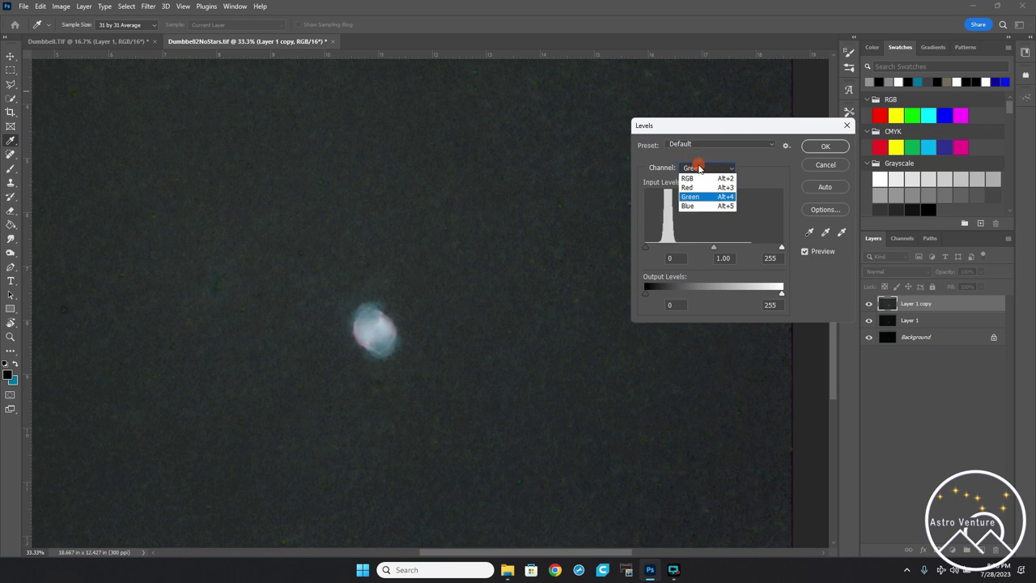
pyautogui.click(697, 206)
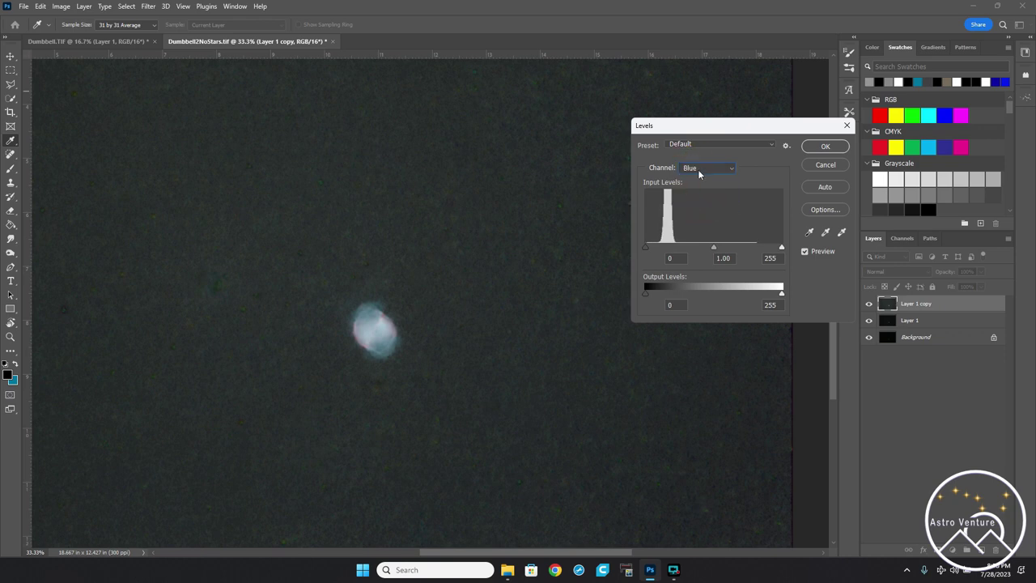
# Raise the Red channel's midtone input level slightly in Levels and apply it to Layer 1 copy.
pyautogui.click(697, 167)
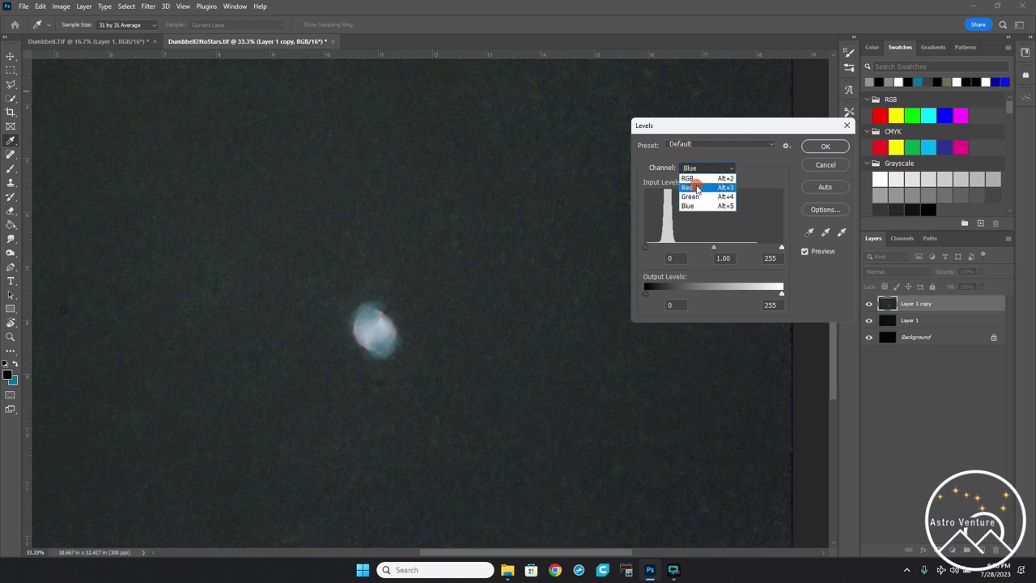
pyautogui.click(696, 187)
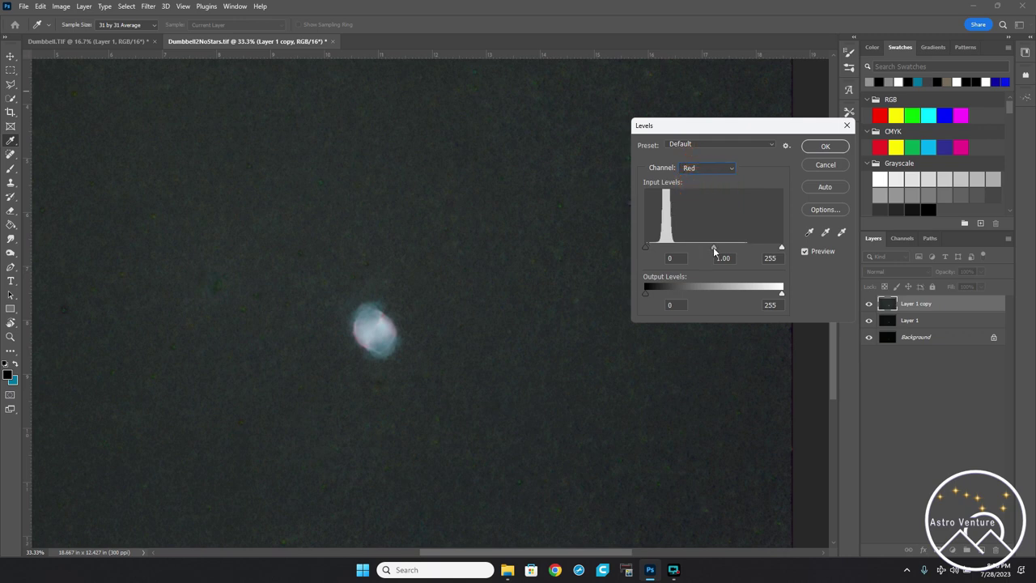
pyautogui.moveTo(713, 247); pyautogui.dragTo(712, 247)
pyautogui.press('Return')
pyautogui.press('j')
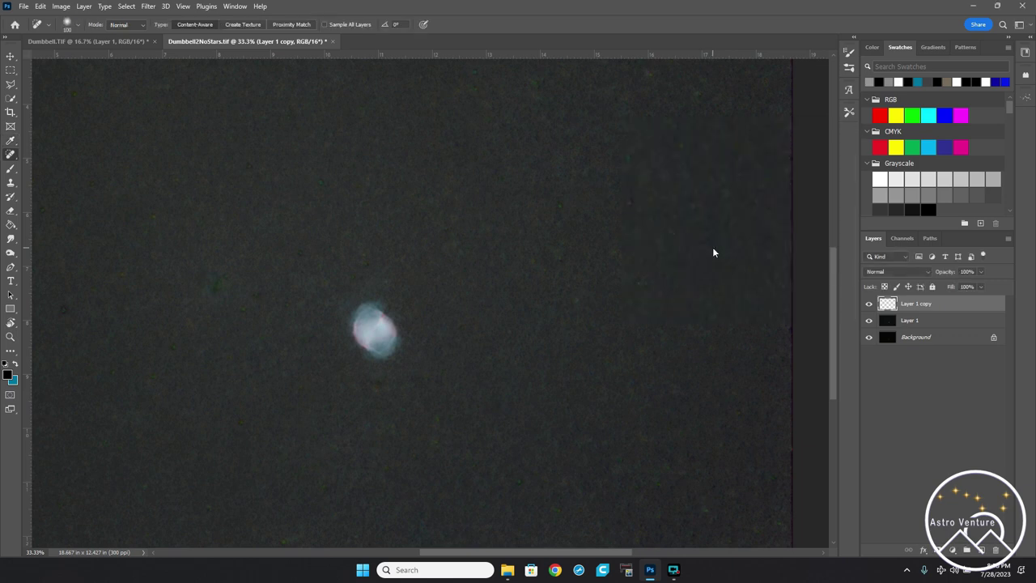
# Recheck the alignment of Layer 1 copy's Red, Green and Blue histograms in Levels.
pyautogui.hotkey('ctrl', 'l')
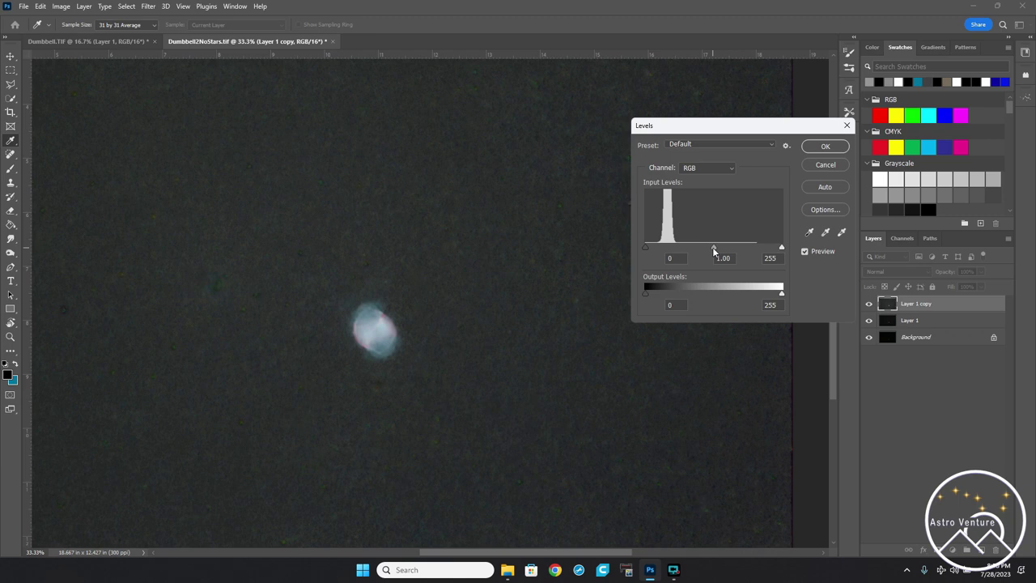
pyautogui.click(698, 168)
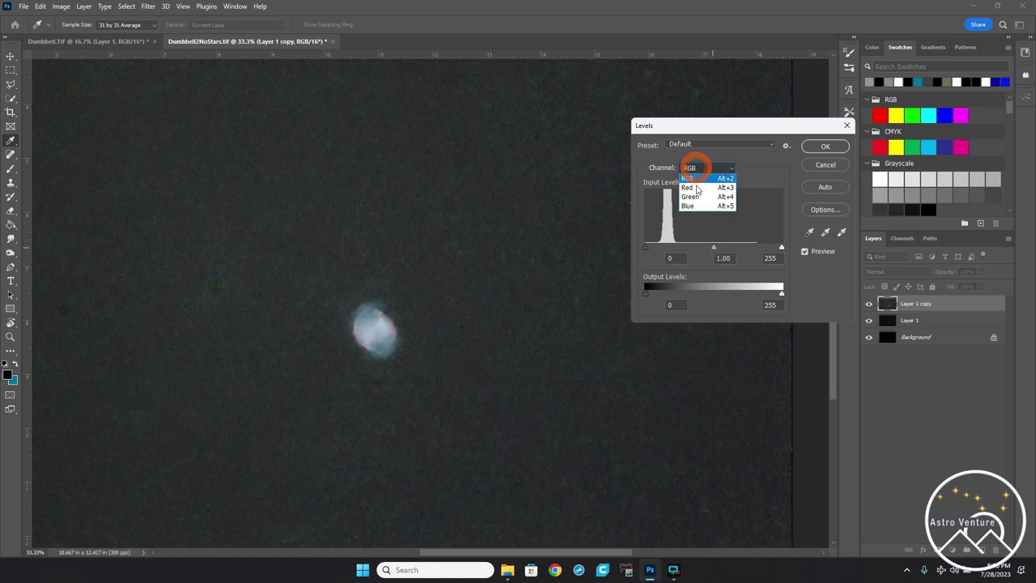
pyautogui.click(693, 188)
pyautogui.click(695, 167)
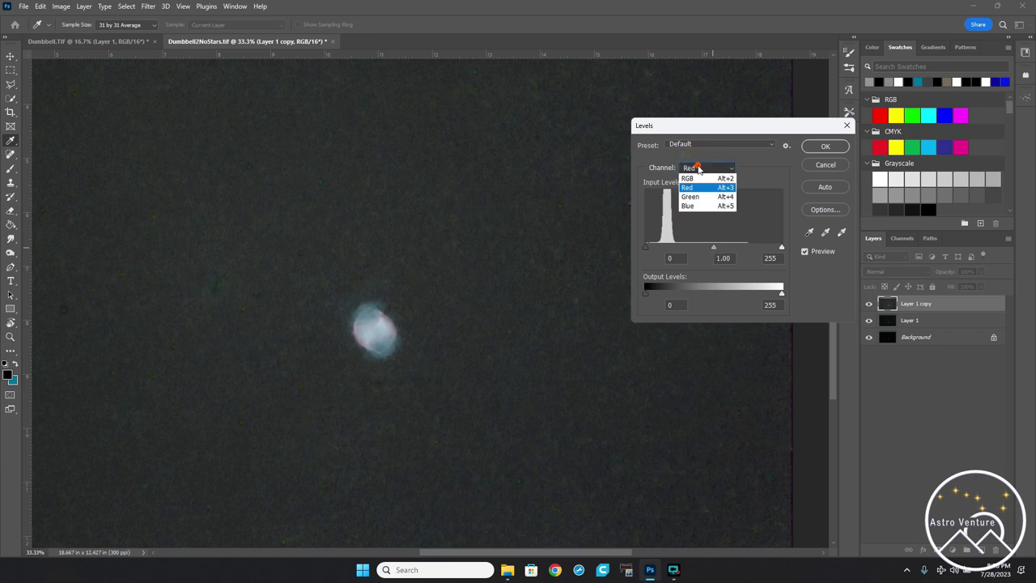
pyautogui.click(694, 196)
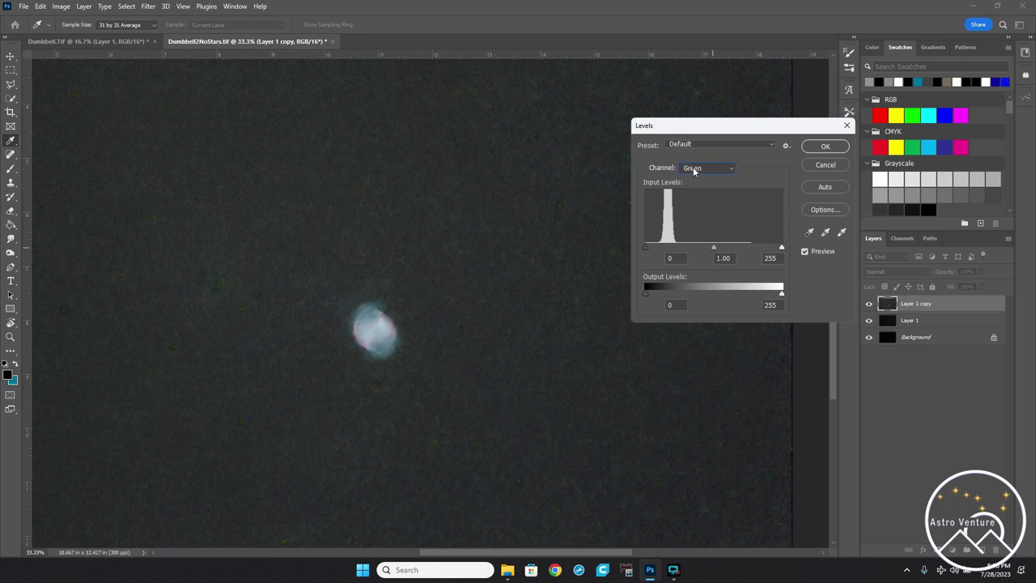
pyautogui.click(692, 169)
pyautogui.click(697, 204)
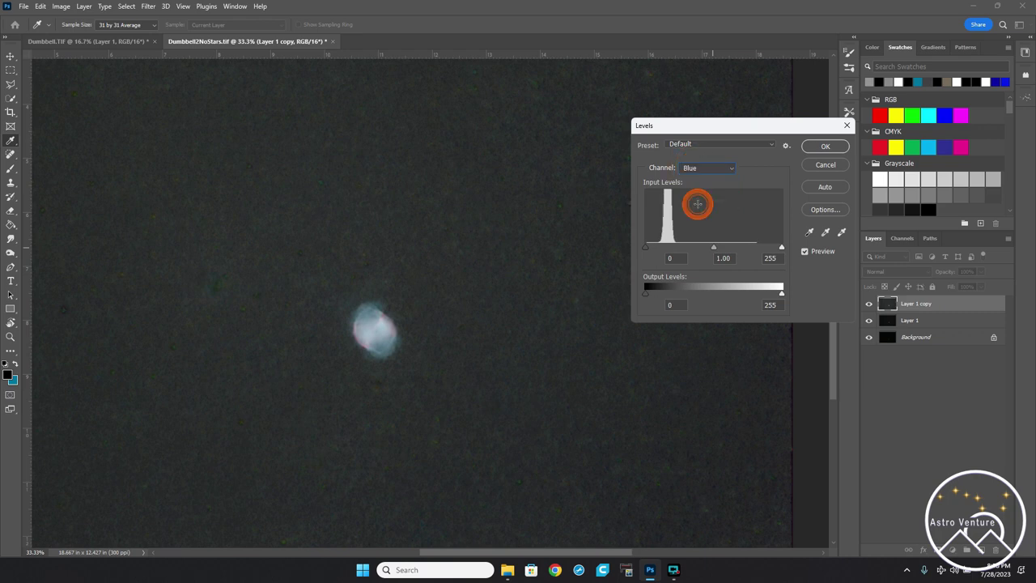
# Set the combined RGB channel's black input level to 21, raise its midtone slightly, and apply the Levels to Layer 1 copy.
pyautogui.click(699, 167)
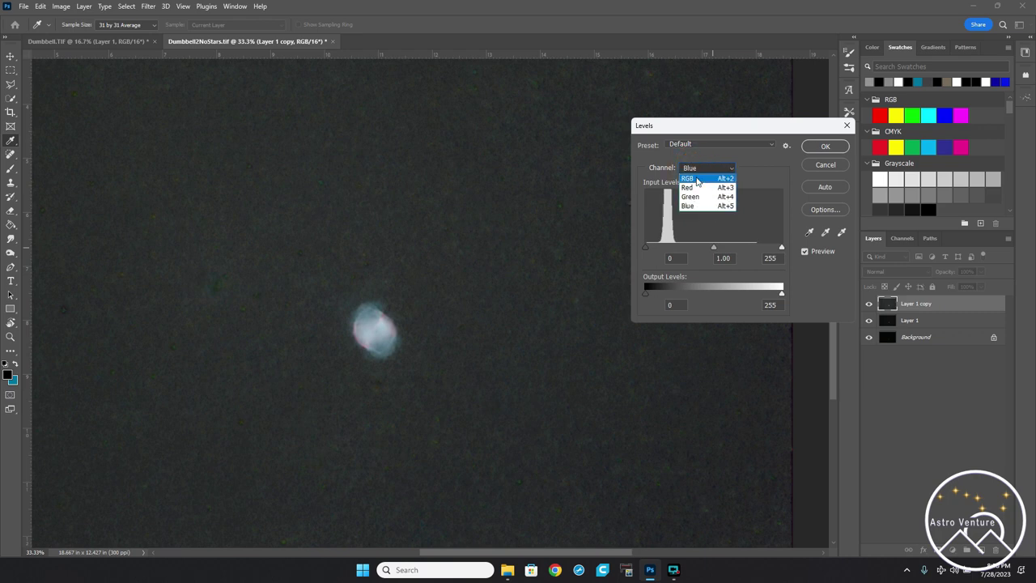
pyautogui.click(696, 179)
pyautogui.moveTo(645, 247); pyautogui.dragTo(656, 250)
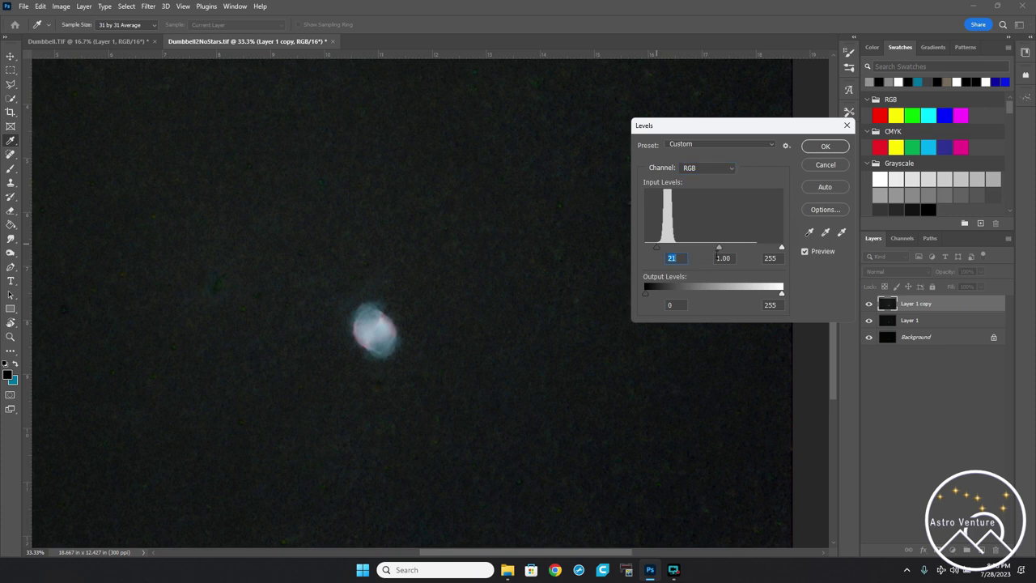
pyautogui.moveTo(720, 249); pyautogui.dragTo(718, 250)
pyautogui.click(826, 147)
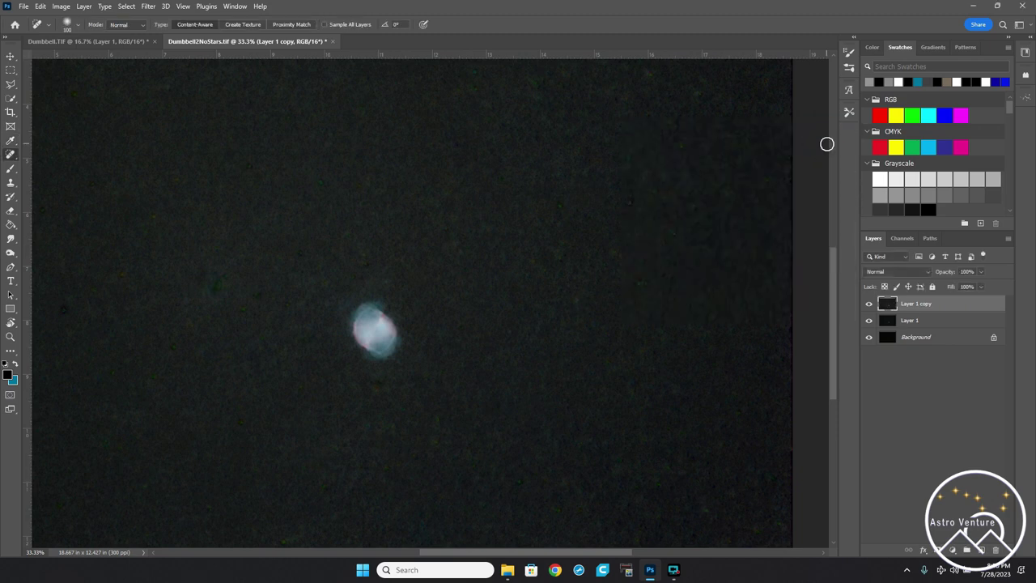
# Stamp all visible layers of the starless image into a new merged layer above Layer 1 copy.
pyautogui.press('z')
pyautogui.press('j')
pyautogui.press('z')
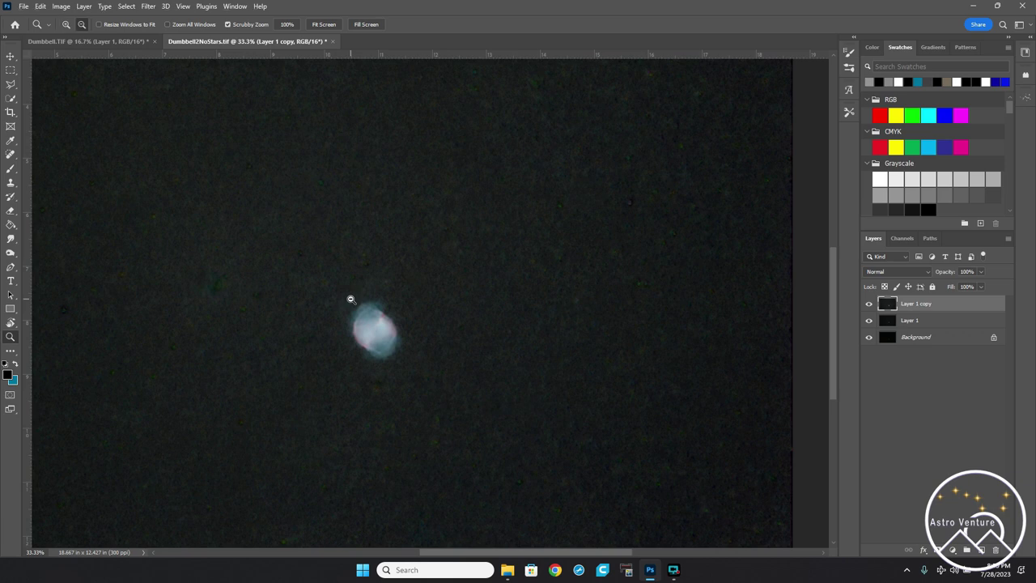
pyautogui.keyDown('alt'); pyautogui.click(350, 298); pyautogui.keyUp('alt')
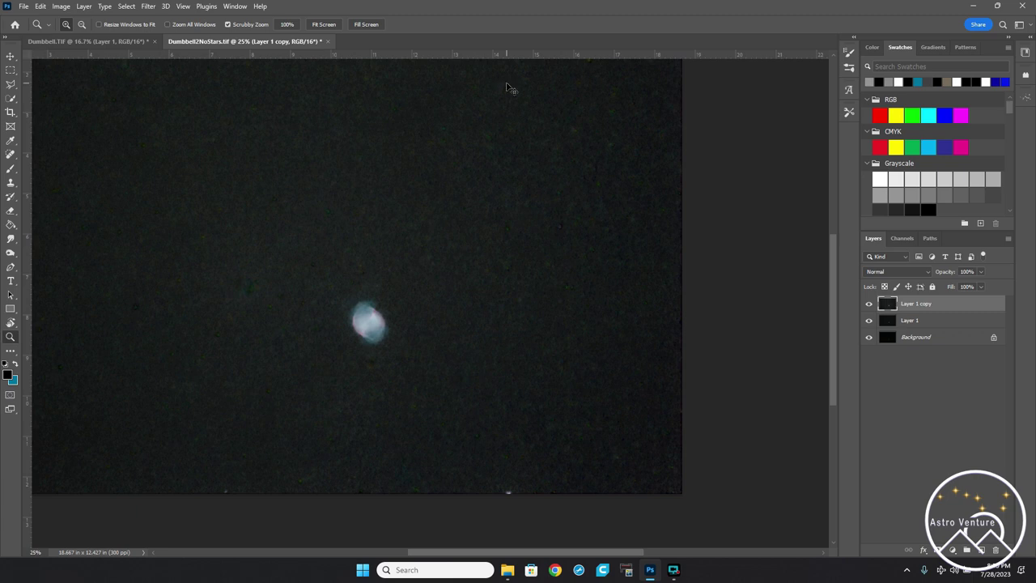
pyautogui.hotkey('ctrl', 'alt', 'shift', 'e')
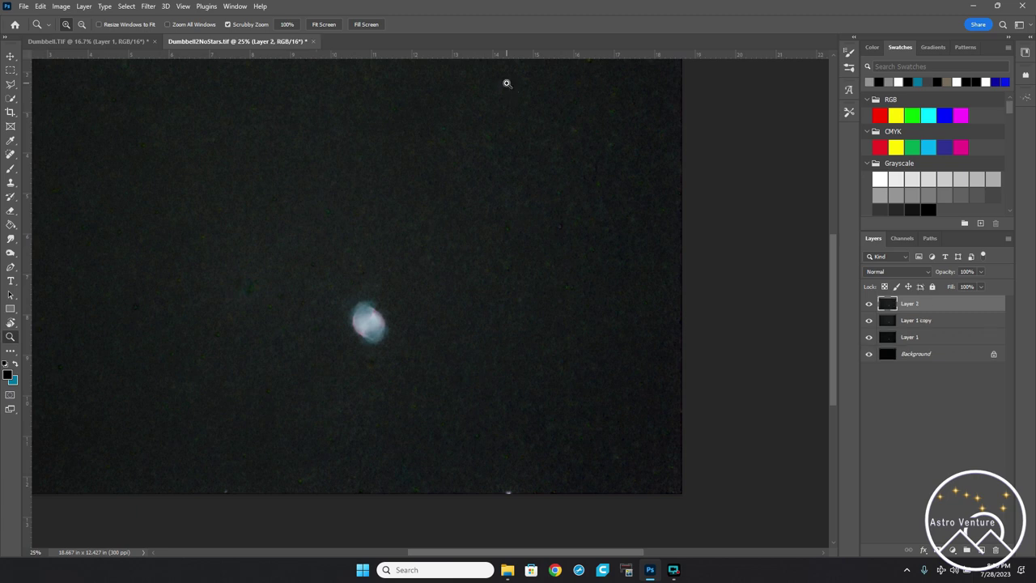
# Copy the entire stamped starless layer and paste it into Dumbbell.TIF as a new layer.
pyautogui.click(930, 304)
pyautogui.hotkey('ctrl', 'a')
pyautogui.click(80, 44)
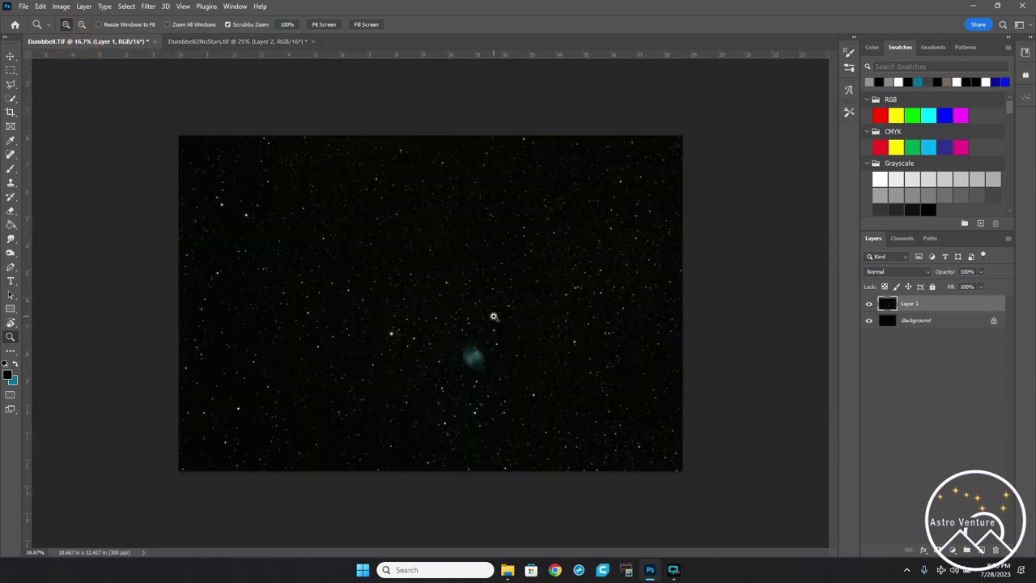
pyautogui.hotkey('ctrl', 'v')
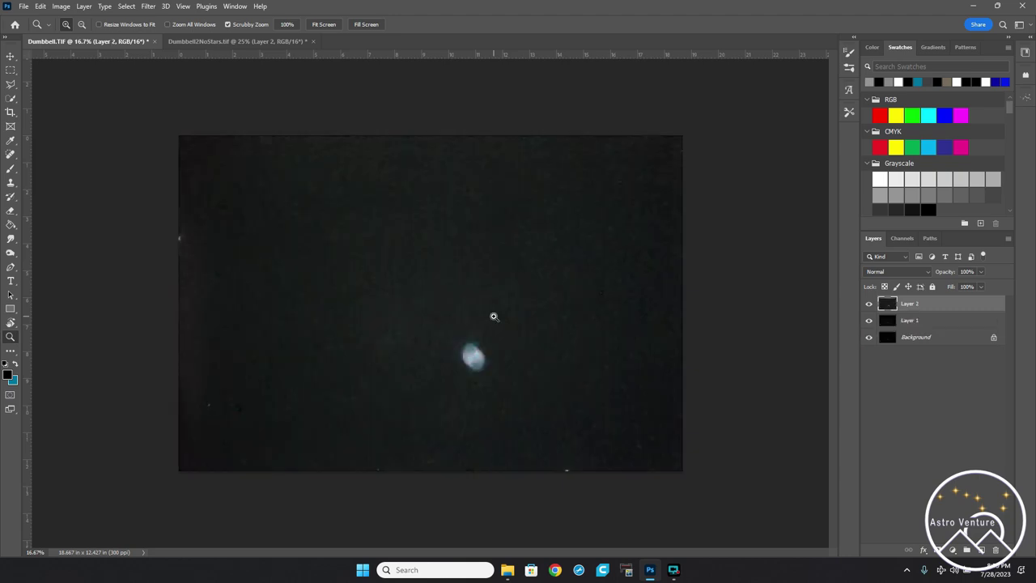
# Hide the pasted starless layer and rename Layer 1 as Stars.
pyautogui.click(940, 305)
pyautogui.click(868, 304)
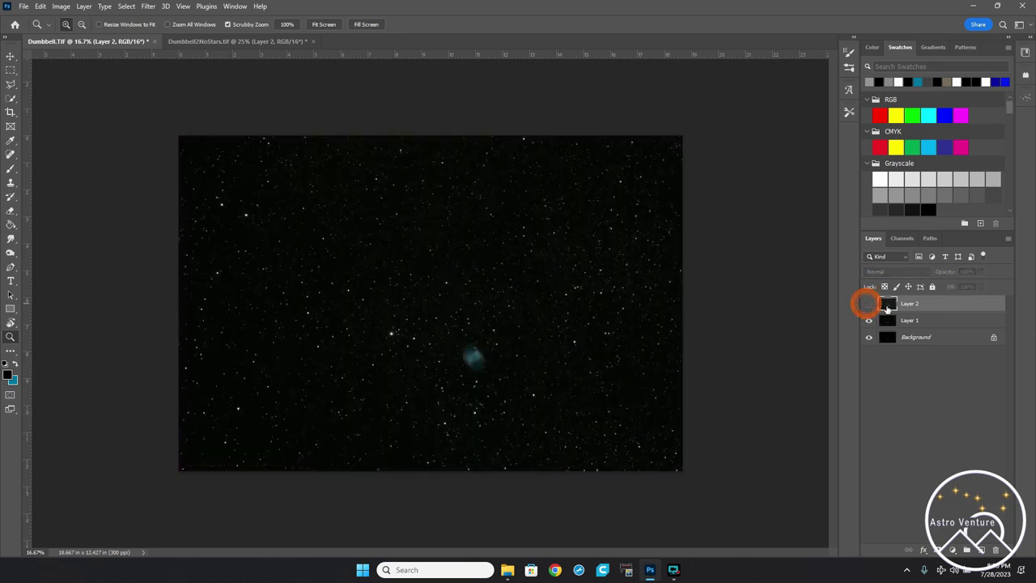
pyautogui.click(941, 324)
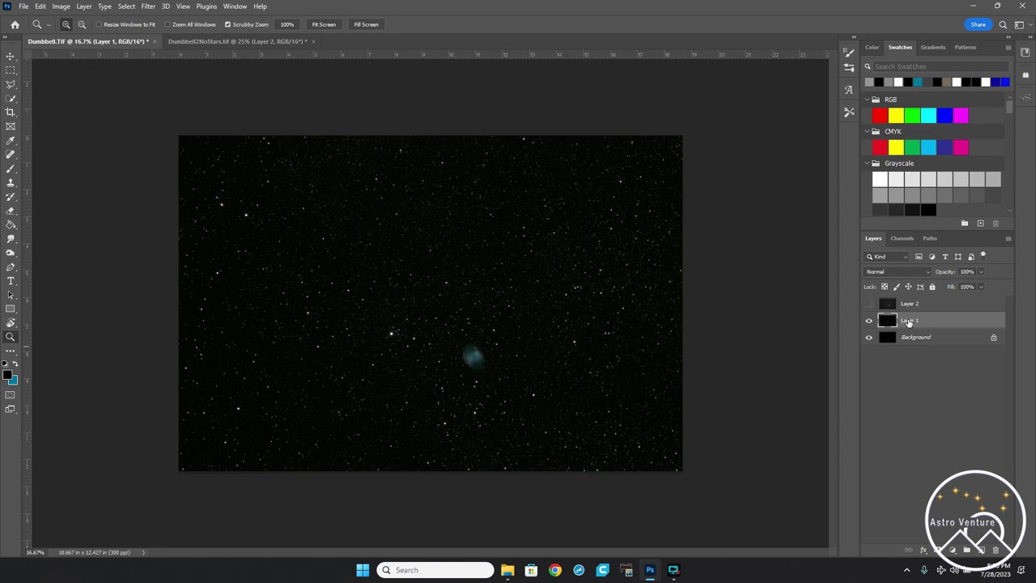
pyautogui.doubleClick(909, 322)
pyautogui.write('Stars')
pyautogui.press('Return')
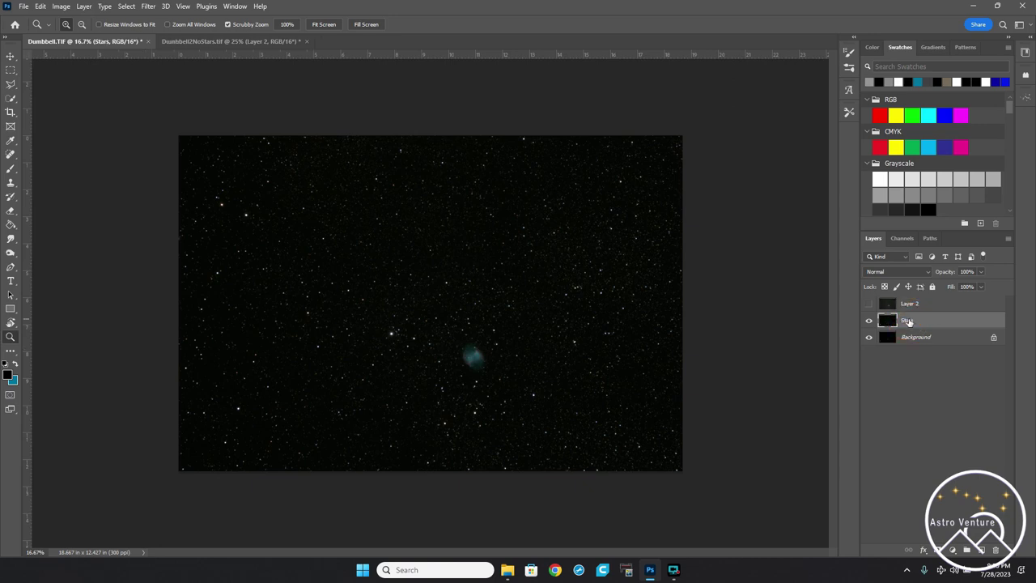
# Show the pasted starless layer again and rename it Nebula.
pyautogui.click(869, 305)
pyautogui.click(910, 304)
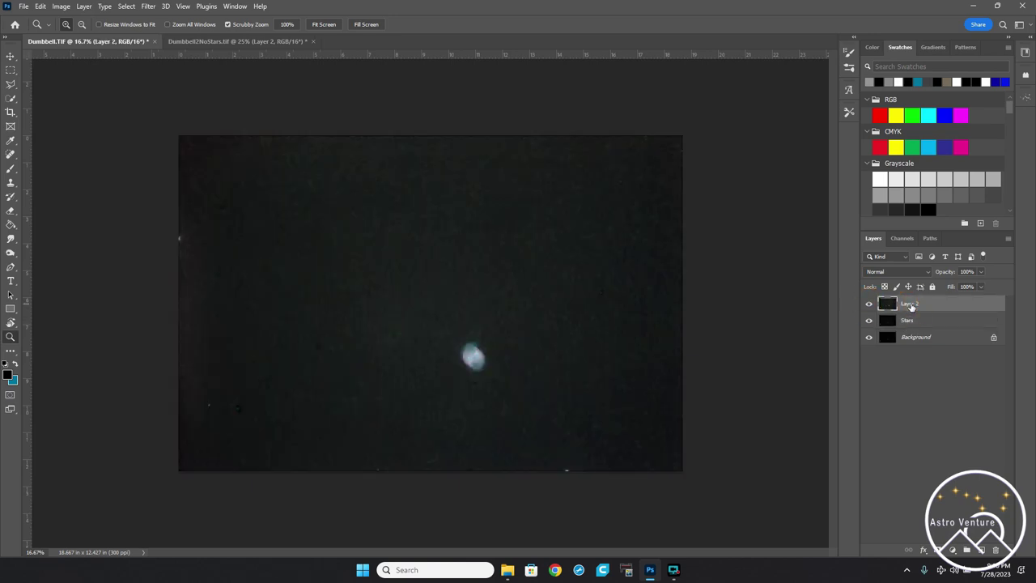
pyautogui.doubleClick(909, 304)
pyautogui.write('Nebula')
pyautogui.press('Return')
# Run Apply Image on the Stars layer with the Nebula layer as source, Subtract blending, 100% opacity, scale 2 and offset 5.
pyautogui.click(919, 322)
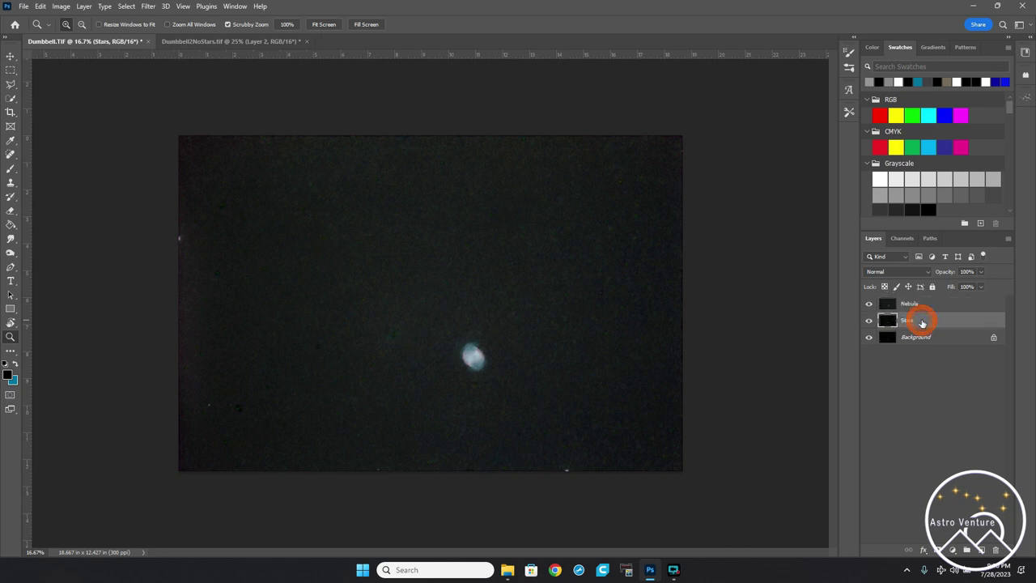
pyautogui.click(60, 7)
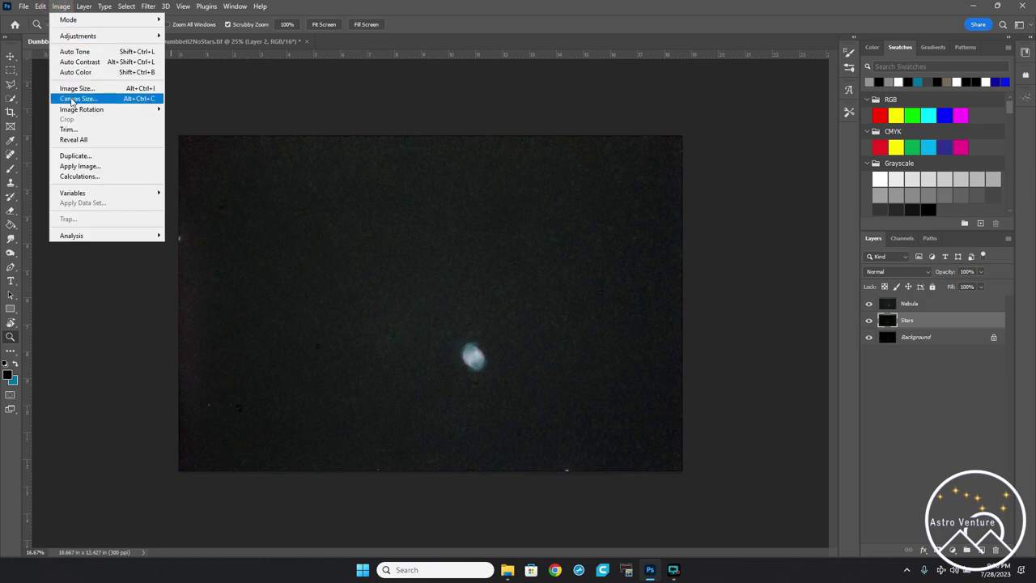
pyautogui.moveTo(39, 6)
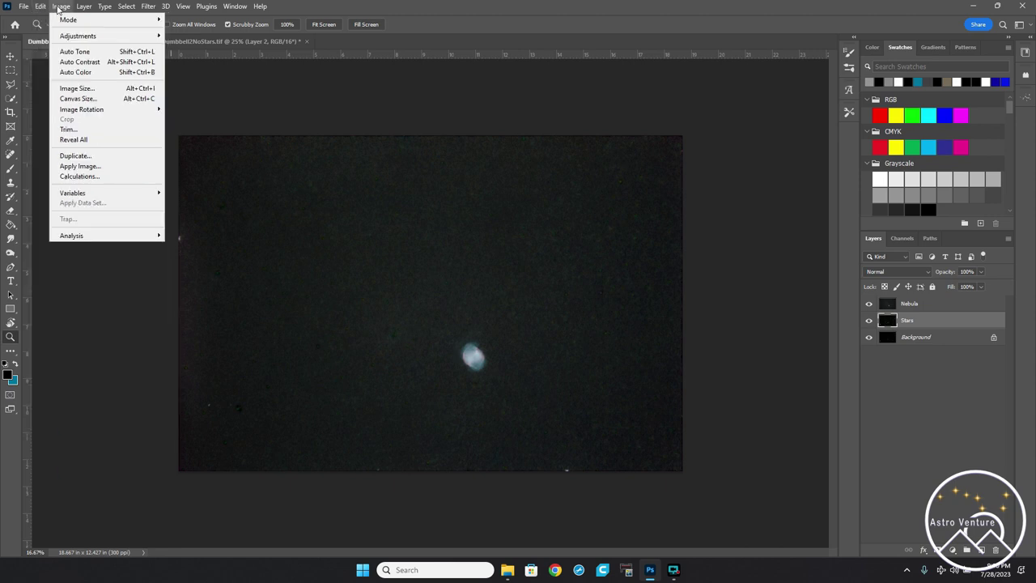
pyautogui.moveTo(71, 38)
pyautogui.click(81, 168)
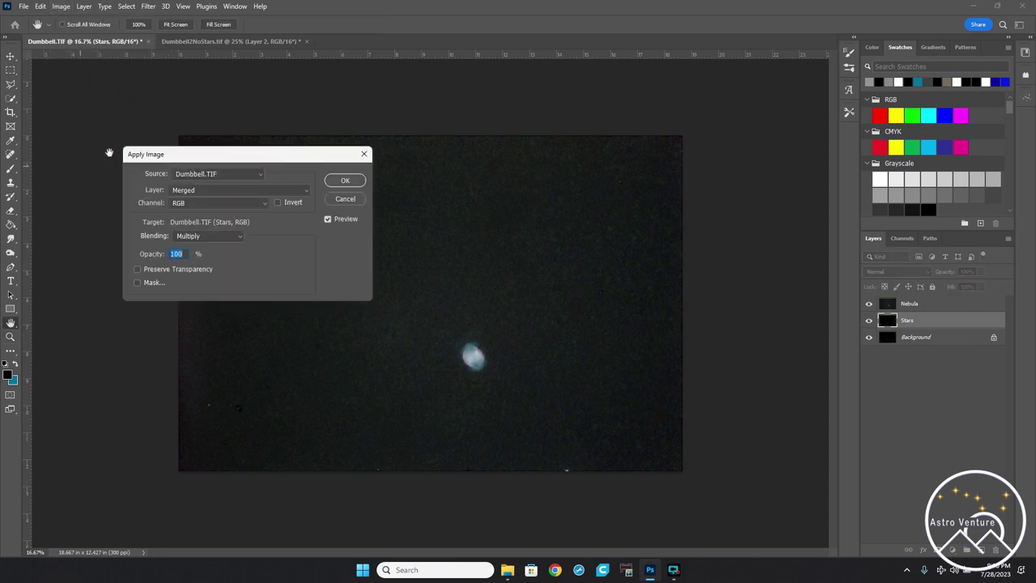
pyautogui.click(198, 191)
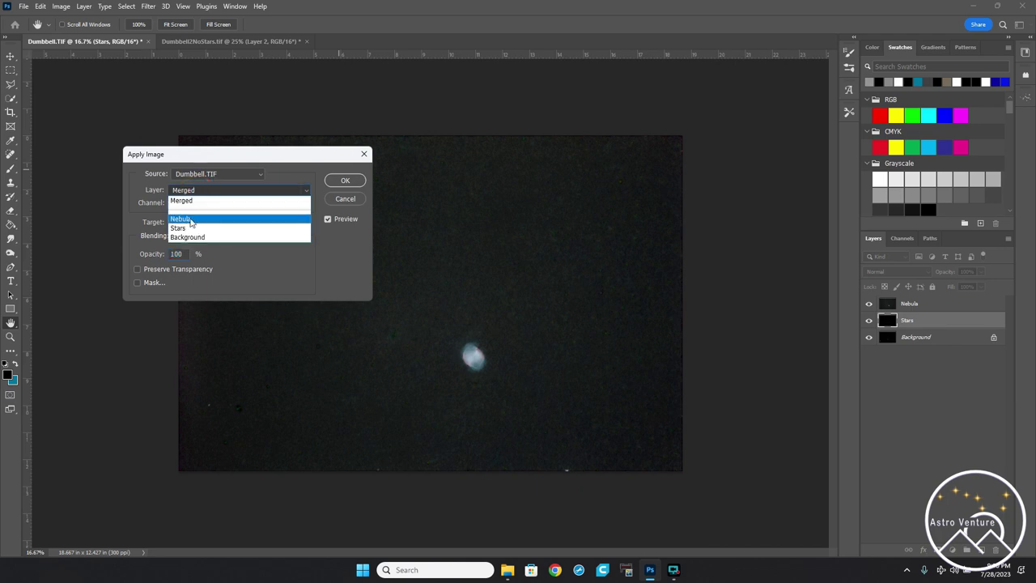
pyautogui.click(185, 220)
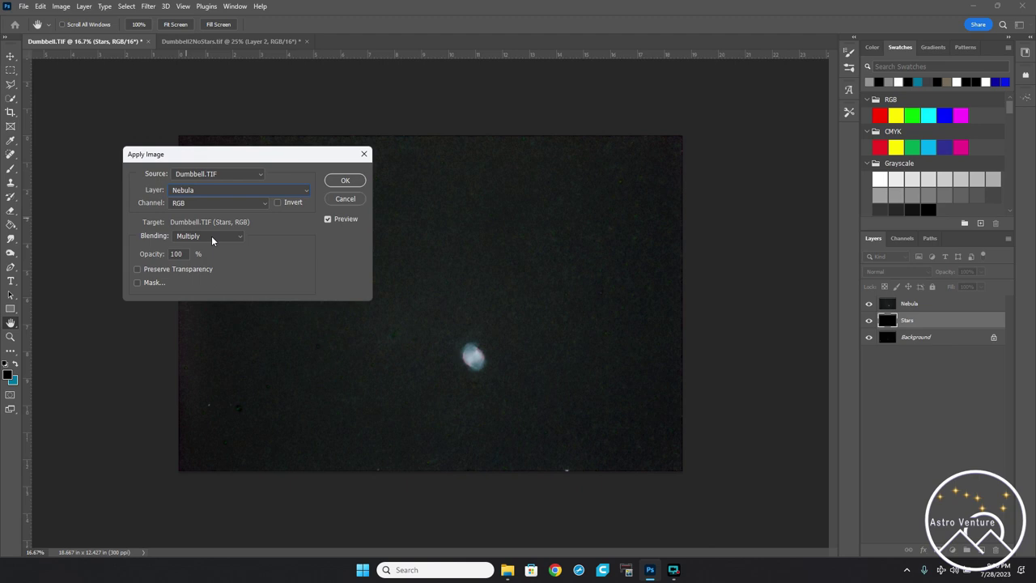
pyautogui.click(211, 236)
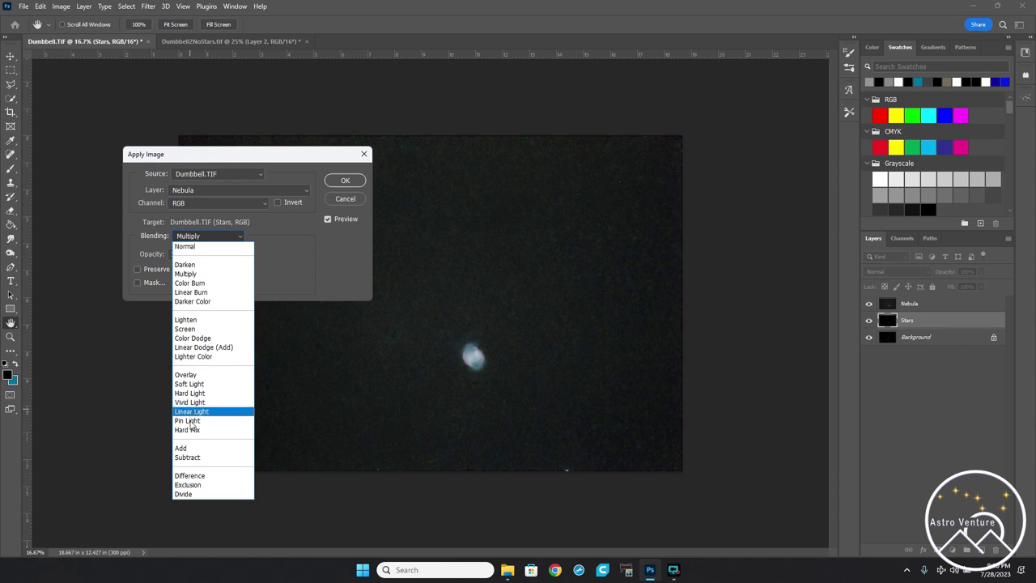
pyautogui.click(189, 457)
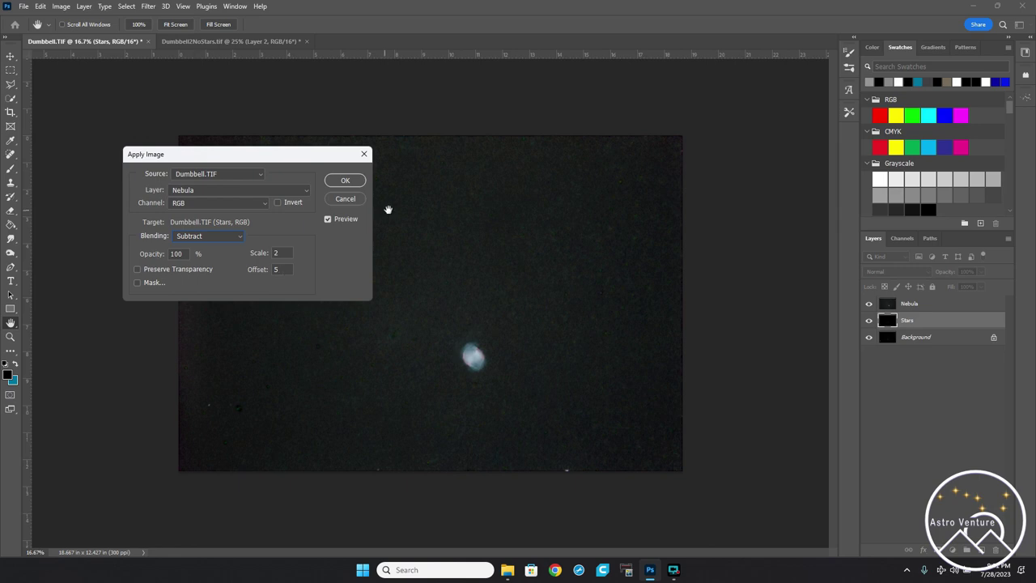
pyautogui.click(346, 181)
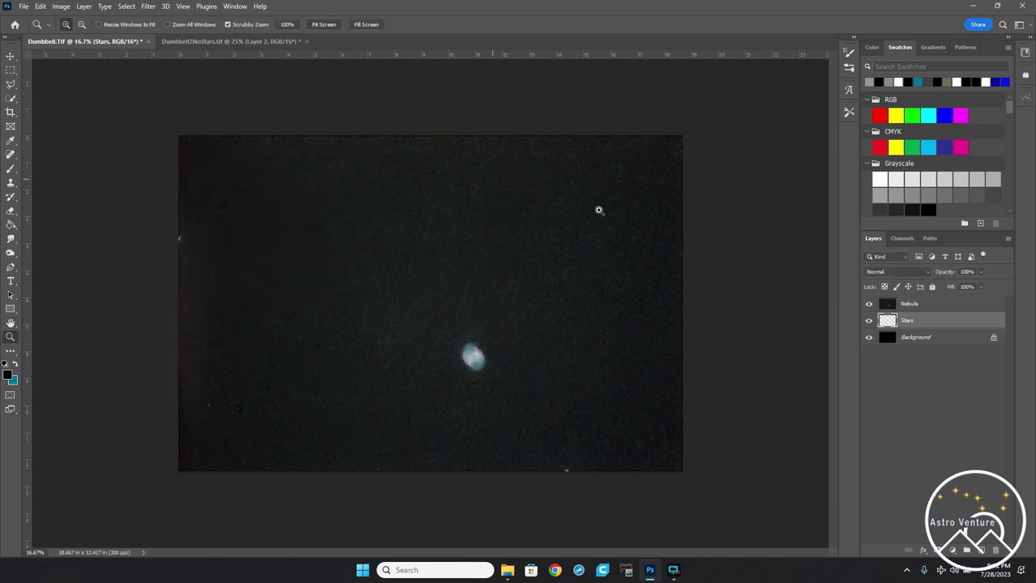
# Hide the Nebula layer and adjust Stars in the Camera Raw Filter: Contrast +24, Highlights +7, Whites +28, Blacks -23.
pyautogui.click(868, 303)
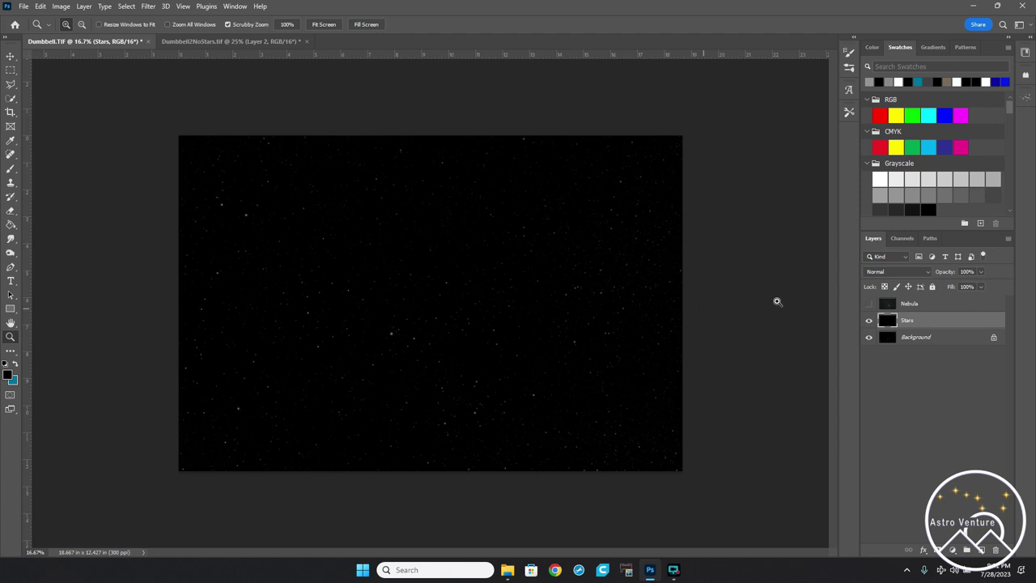
pyautogui.click(939, 327)
pyautogui.click(937, 328)
pyautogui.click(149, 6)
pyautogui.click(179, 89)
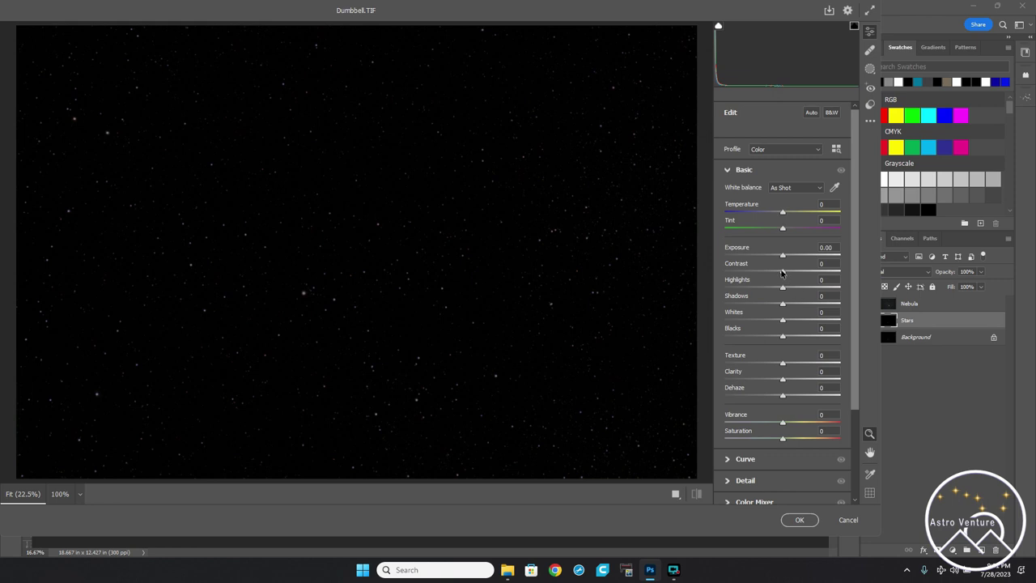
pyautogui.moveTo(782, 272); pyautogui.dragTo(795, 273)
pyautogui.moveTo(781, 321); pyautogui.dragTo(798, 321)
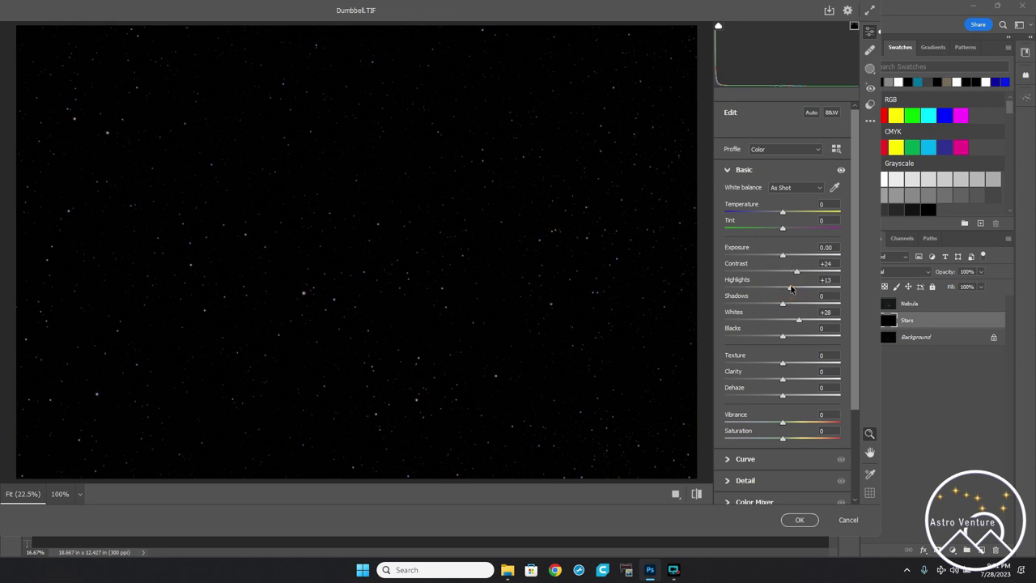
pyautogui.moveTo(782, 288); pyautogui.dragTo(786, 288)
pyautogui.moveTo(782, 340); pyautogui.dragTo(768, 338)
# Try the Monochrome profile on the stars, return to the Color profile, and apply the Camera Raw adjustments.
pyautogui.click(773, 150)
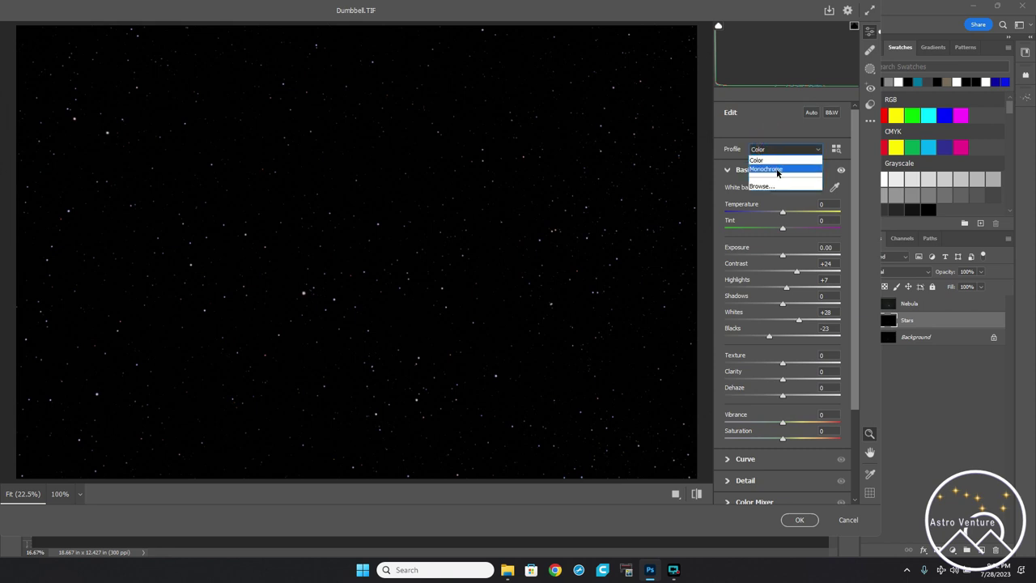
pyautogui.click(776, 169)
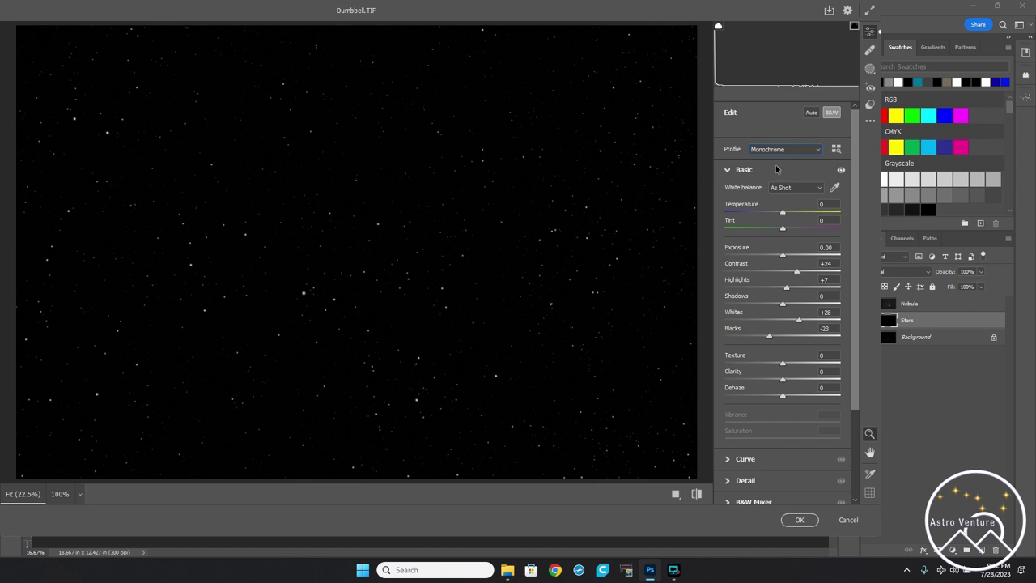
pyautogui.click(768, 151)
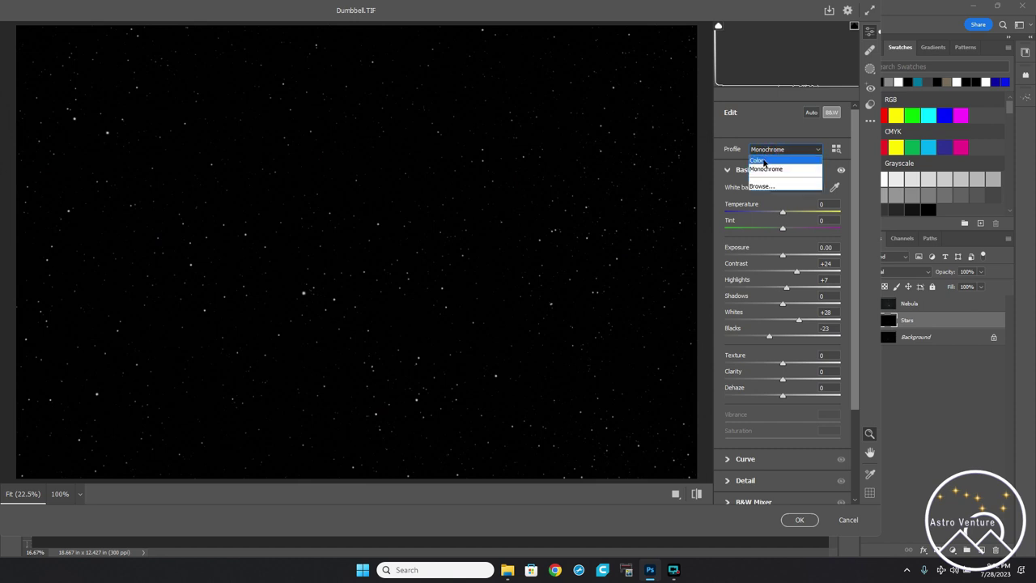
pyautogui.click(764, 161)
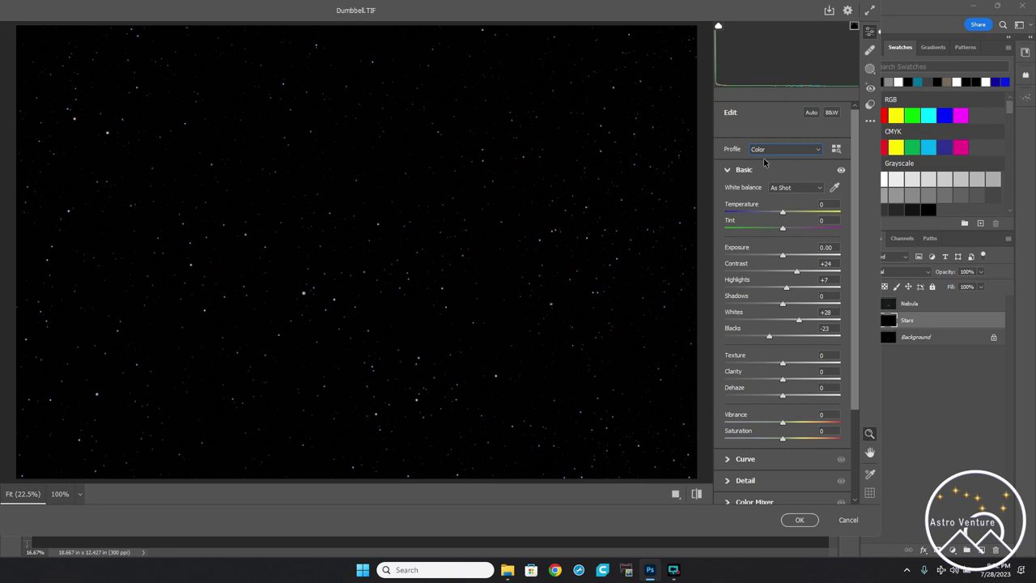
pyautogui.click(800, 520)
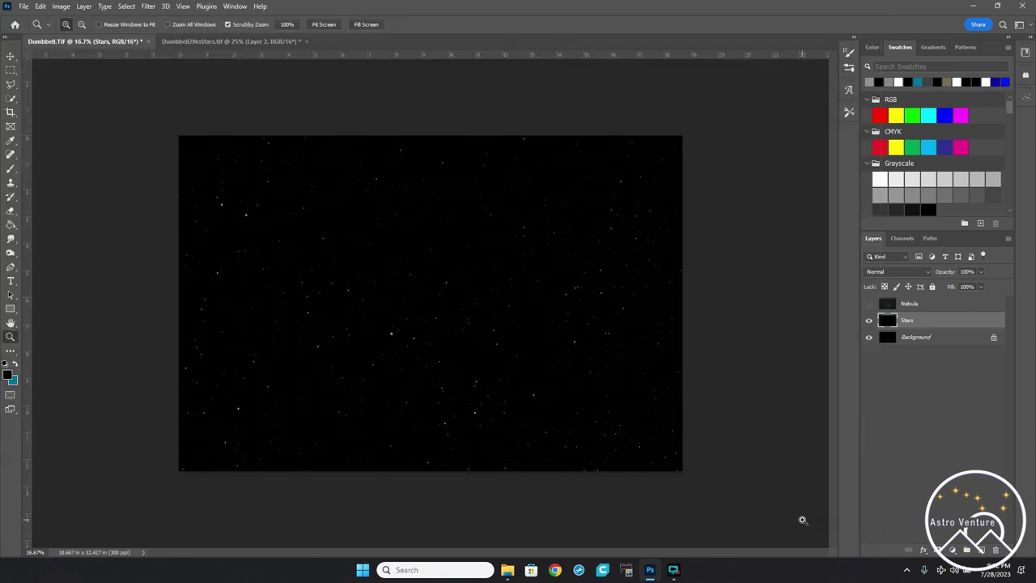
# Show the Nebula layer again and set its blend mode to Screen over the stars.
pyautogui.click(867, 302)
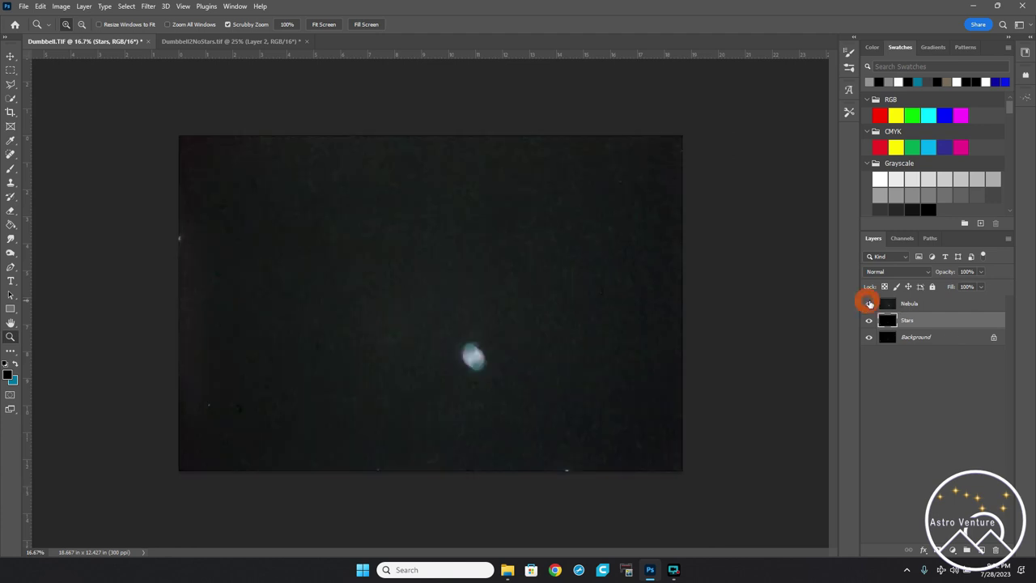
pyautogui.click(927, 305)
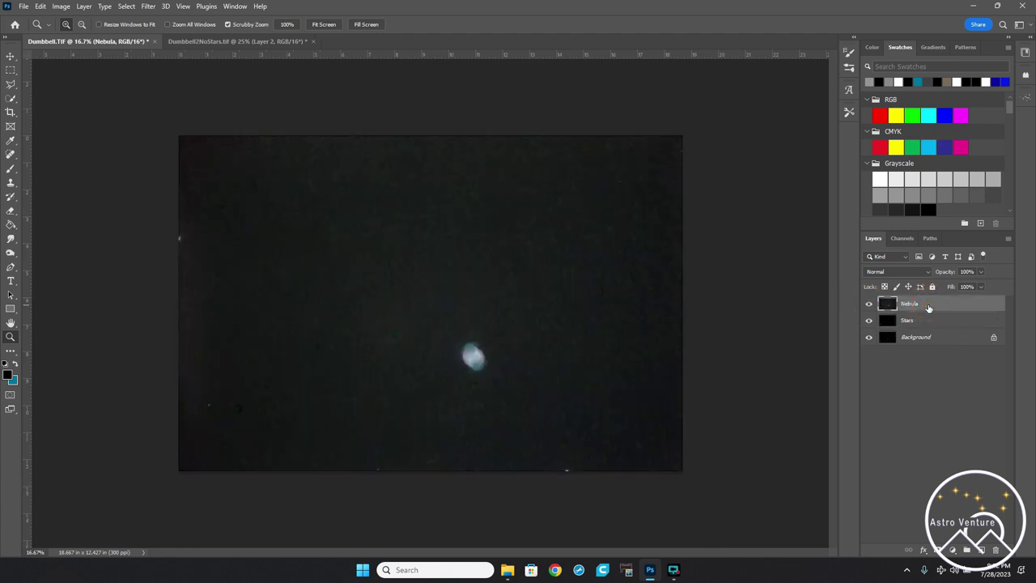
pyautogui.click(897, 273)
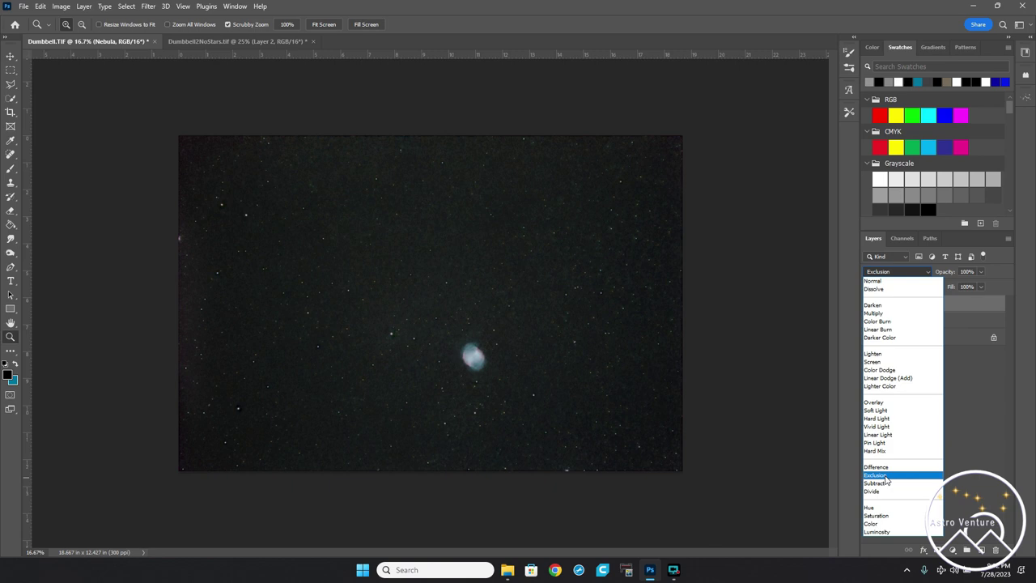
pyautogui.click(881, 364)
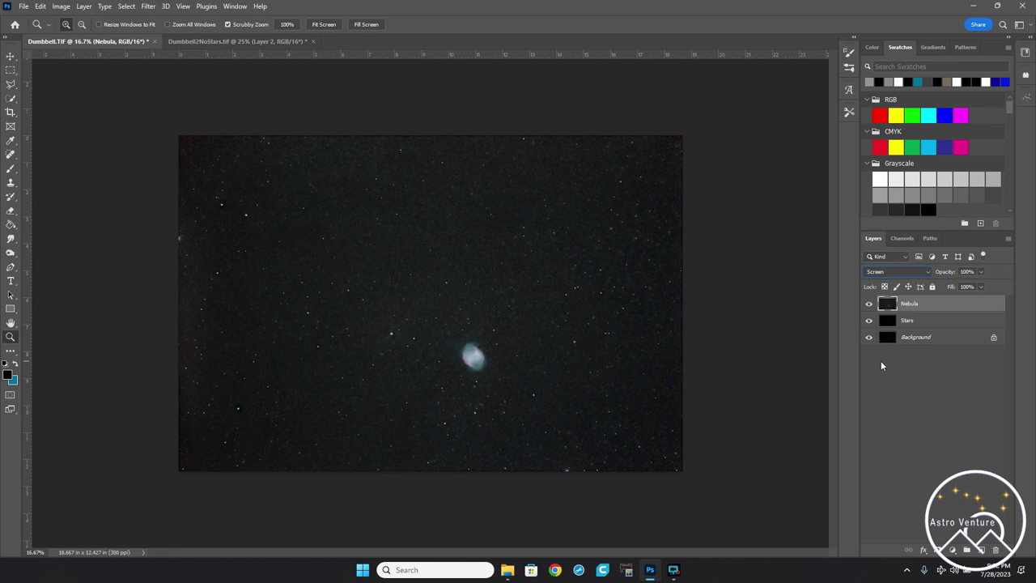
# Set the Nebula layer's blend mode back to Normal and duplicate the layer.
pyautogui.click(933, 302)
pyautogui.click(898, 272)
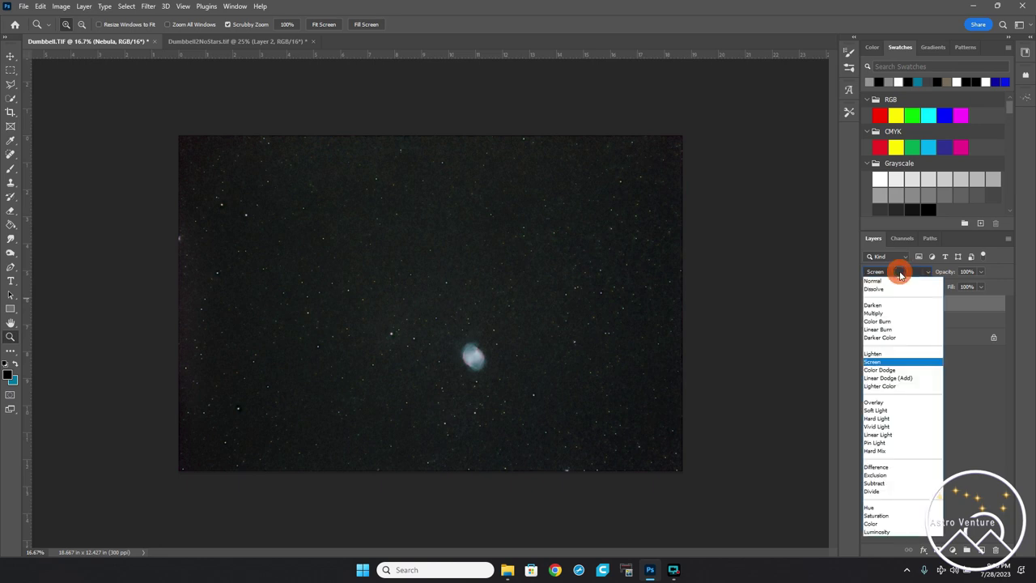
pyautogui.click(879, 282)
pyautogui.click(942, 304)
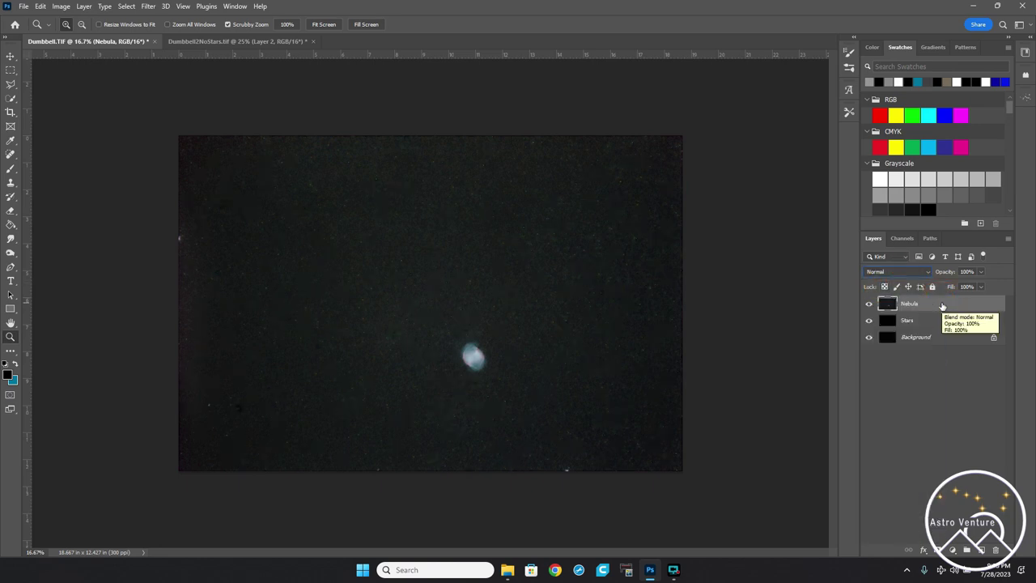
pyautogui.hotkey('ctrl', 'j')
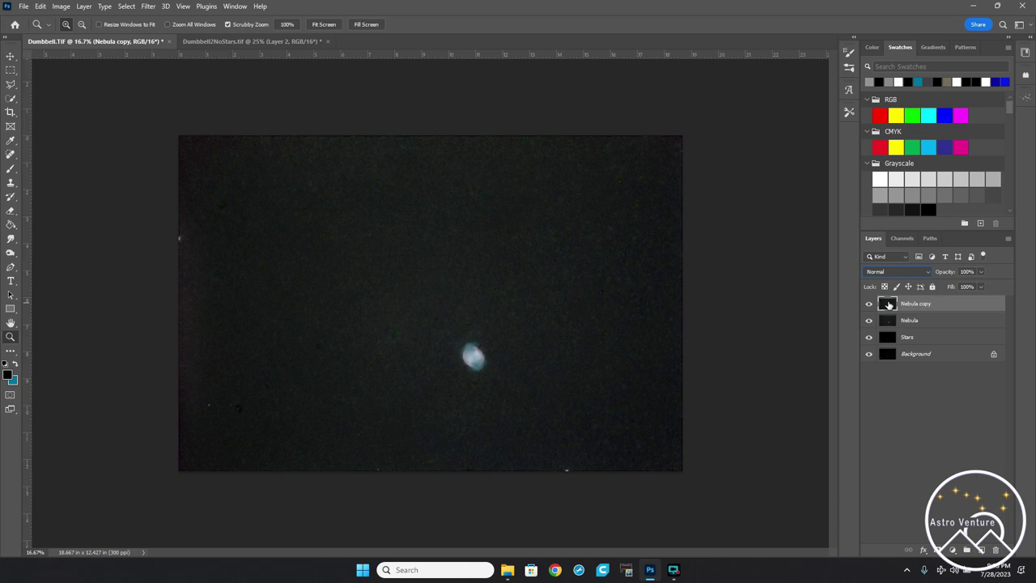
# In the Camera Raw Filter, set the Nebula copy's Blacks to -72, Vibrance to +51 and Saturation to +18.
pyautogui.click(148, 5)
pyautogui.click(178, 87)
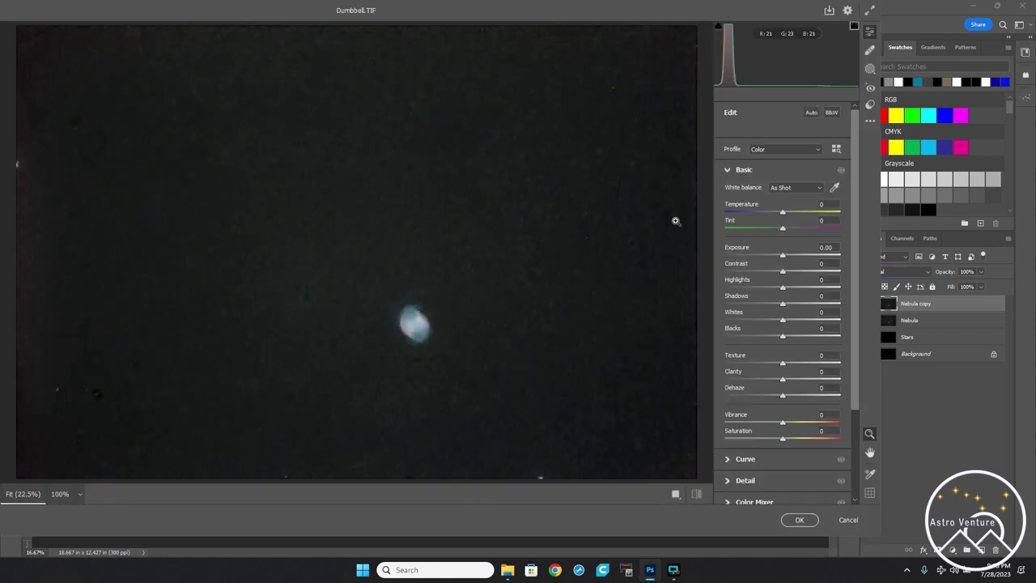
pyautogui.moveTo(783, 337); pyautogui.dragTo(742, 349)
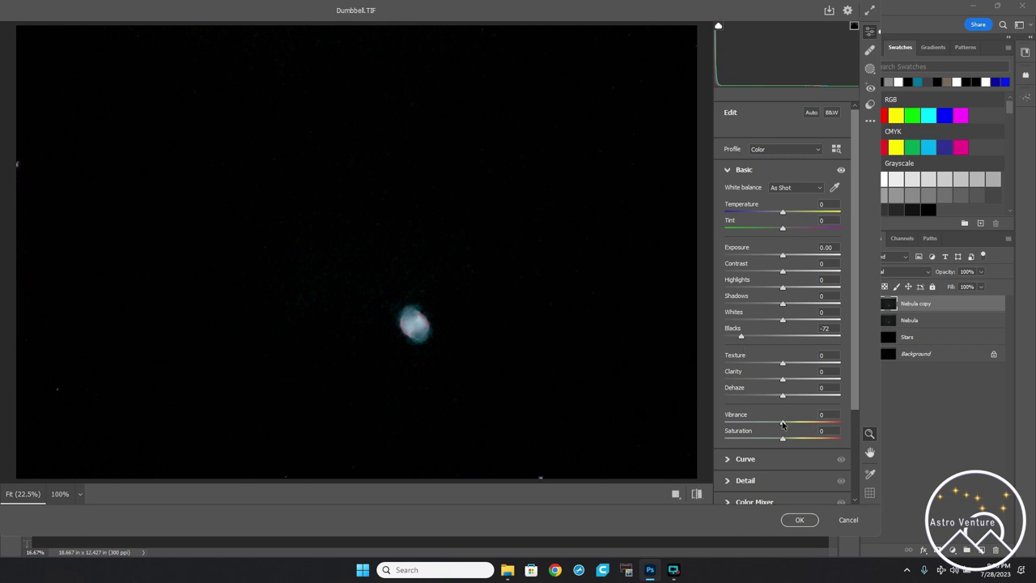
pyautogui.moveTo(782, 422); pyautogui.dragTo(812, 423)
pyautogui.moveTo(782, 441); pyautogui.dragTo(793, 441)
pyautogui.click(348, 257)
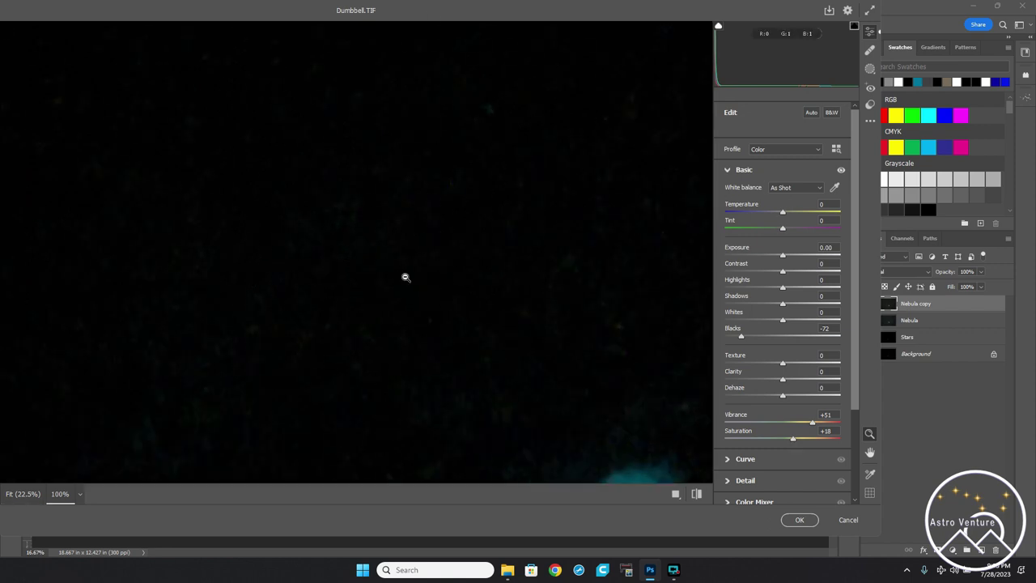
pyautogui.click(485, 323)
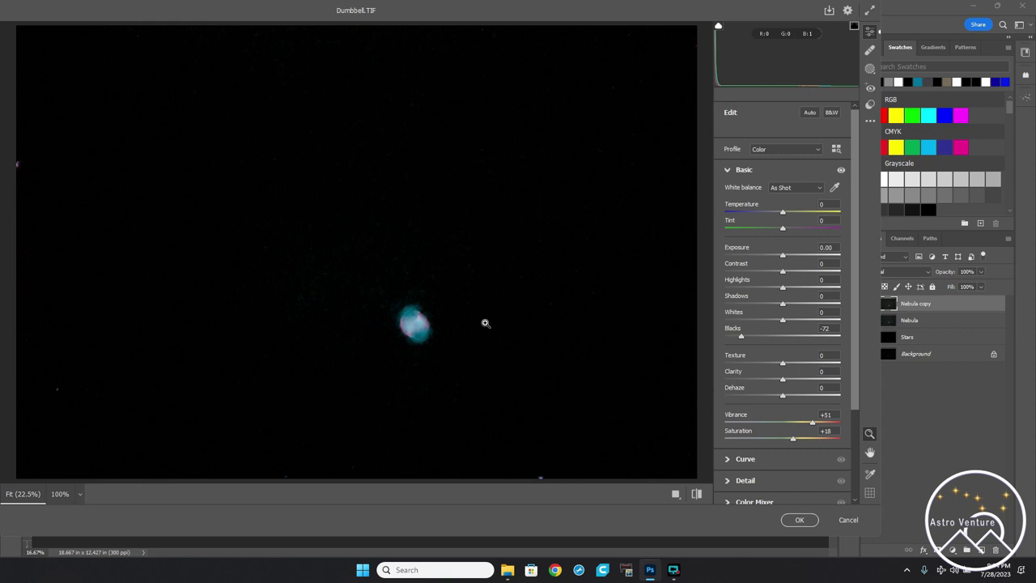
# In the Color Mixer, set Reds saturation to +15, shift the Magentas hue, raise Aquas saturation slightly, and apply the filter.
pyautogui.scroll(-3, 750, 415)
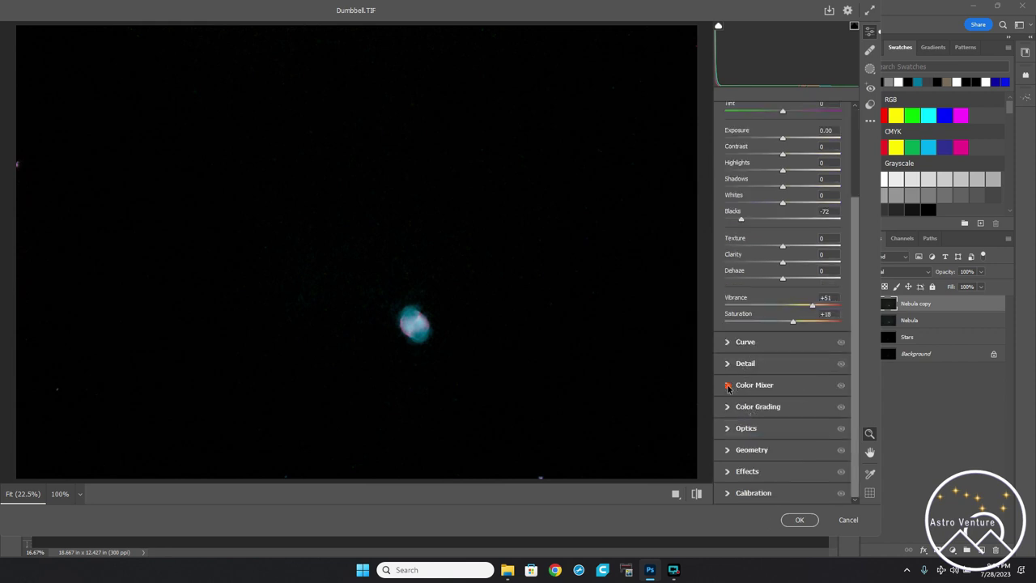
pyautogui.click(728, 386)
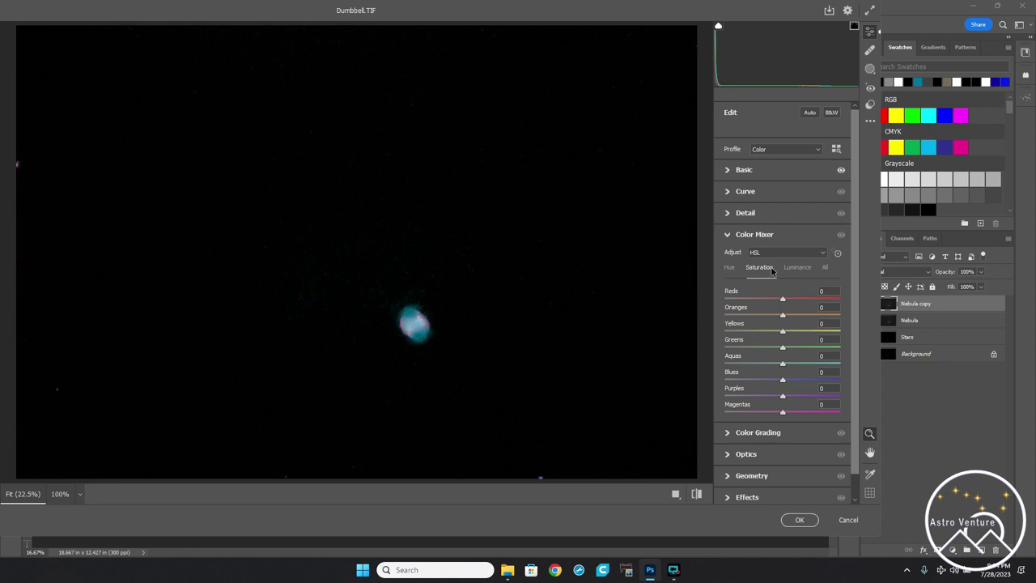
pyautogui.click(760, 267)
pyautogui.moveTo(782, 303); pyautogui.dragTo(791, 301)
pyautogui.click(729, 268)
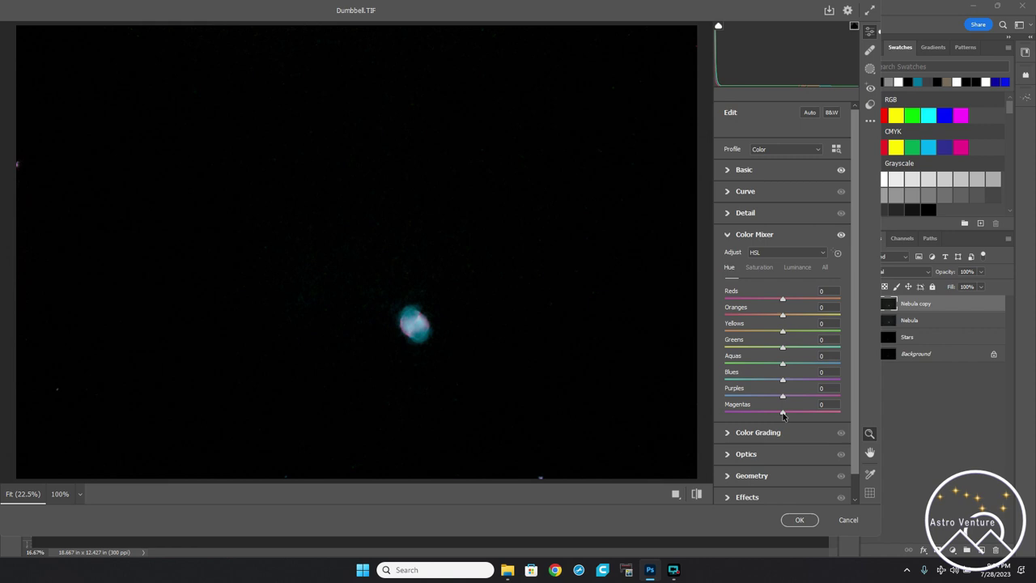
pyautogui.moveTo(783, 415); pyautogui.dragTo(794, 414)
pyautogui.click(758, 268)
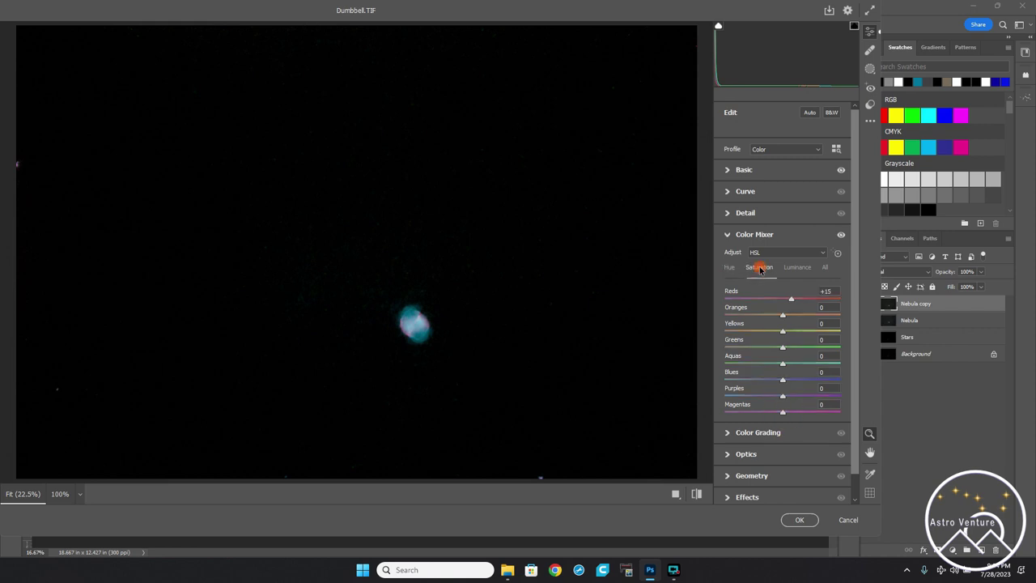
pyautogui.moveTo(782, 366); pyautogui.dragTo(784, 366)
pyautogui.click(798, 520)
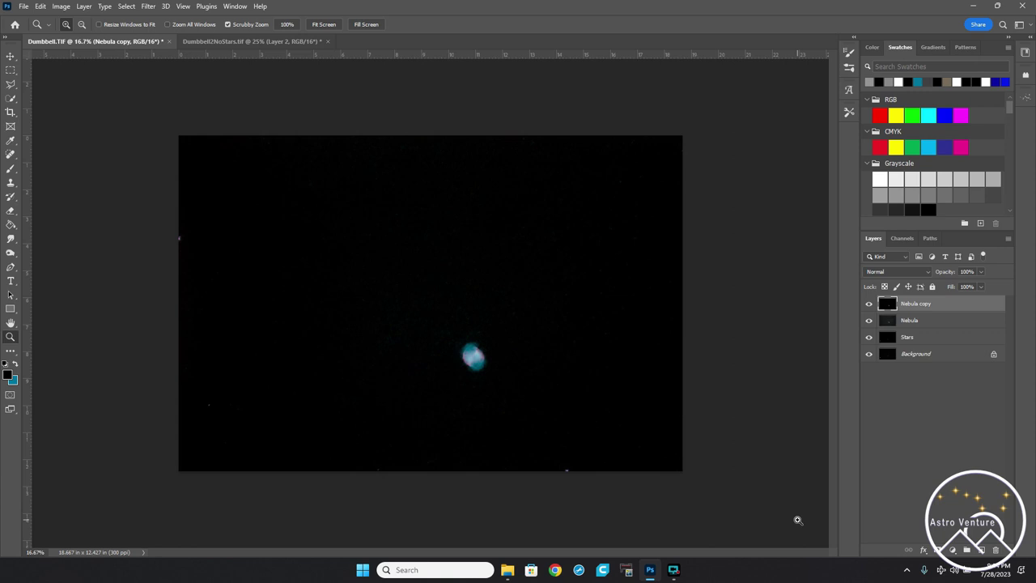
# Duplicate the Nebula copy layer and rename the original Nebula copy as No NoiseRed.
pyautogui.hotkey('ctrl', 'j')
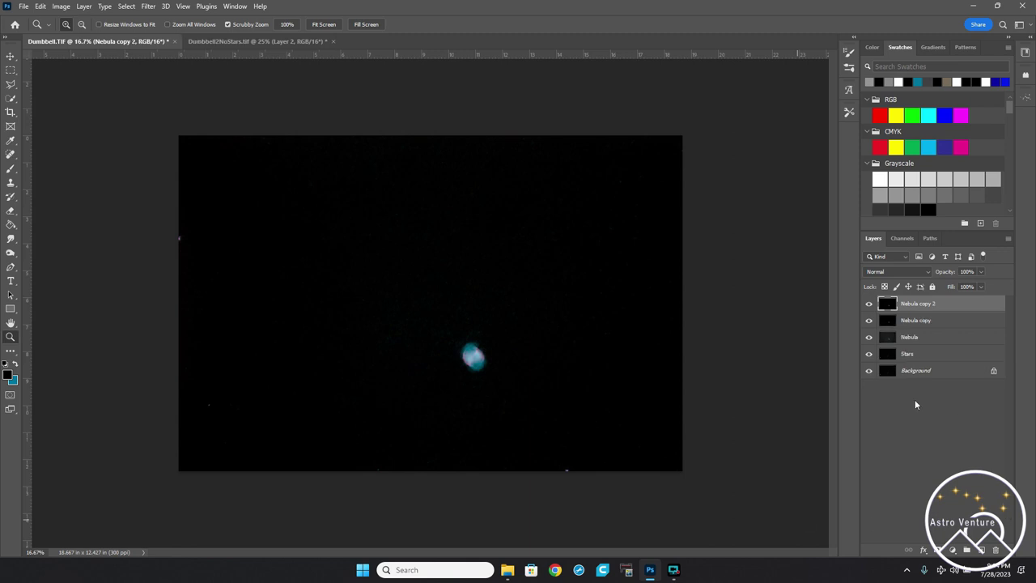
pyautogui.doubleClick(917, 320)
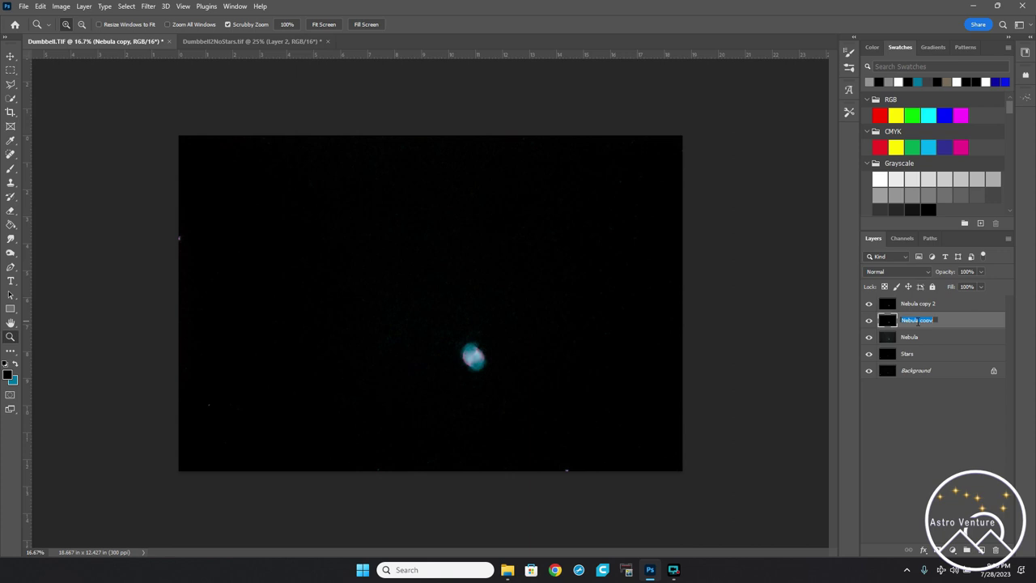
pyautogui.write('No NoiseRed')
pyautogui.press('Return')
# Rename the Nebula copy 2 layer as Noise Reduction.
pyautogui.click(924, 303)
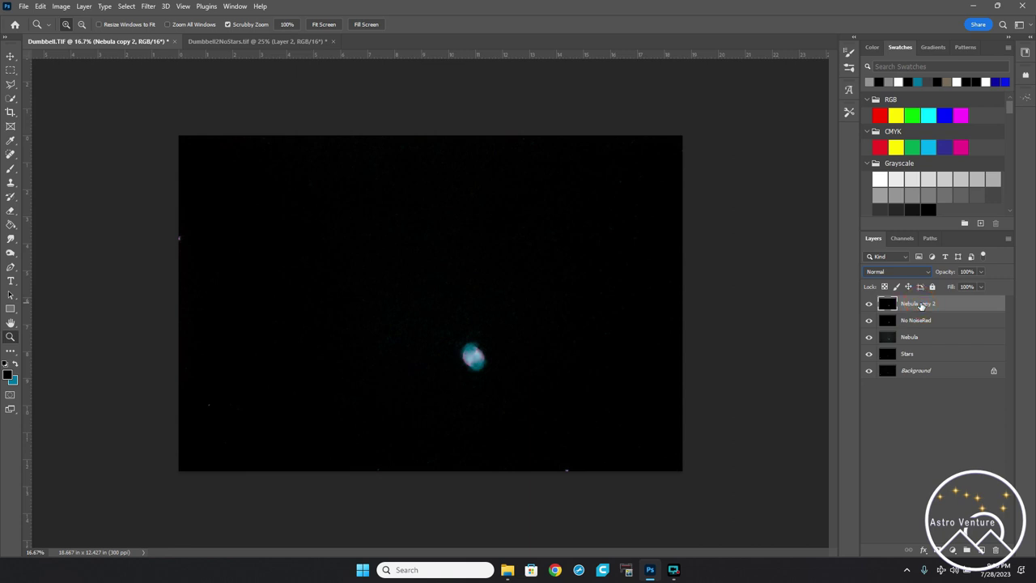
pyautogui.click(920, 304)
pyautogui.doubleClick(920, 304)
pyautogui.write('Noise Reduction')
pyautogui.press('Return')
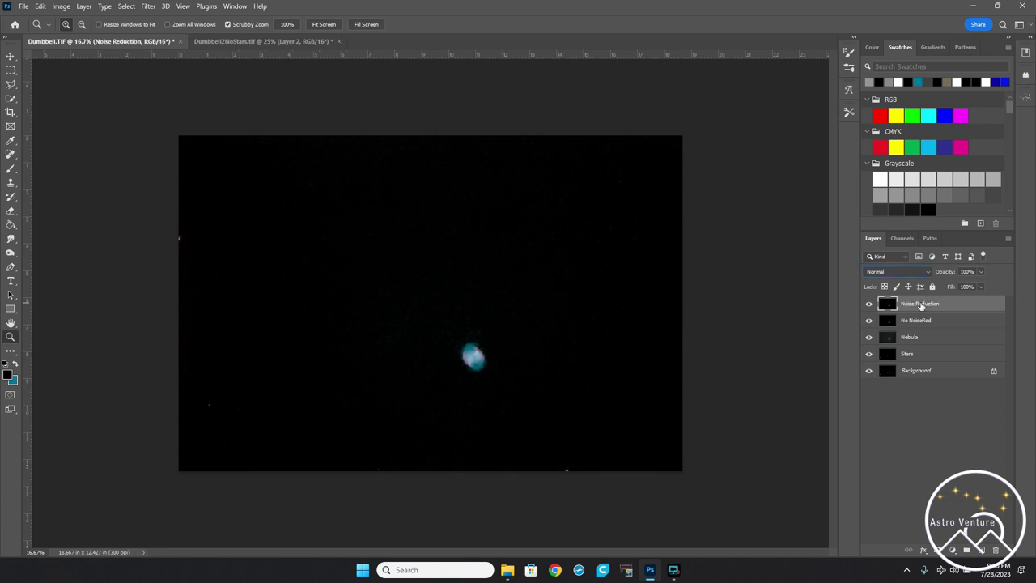
# Apply the RC-Astro NoiseXTerminator filter to the Noise Reduction layer with Denoise 75% and Detail 31.
pyautogui.click(952, 310)
pyautogui.click(146, 6)
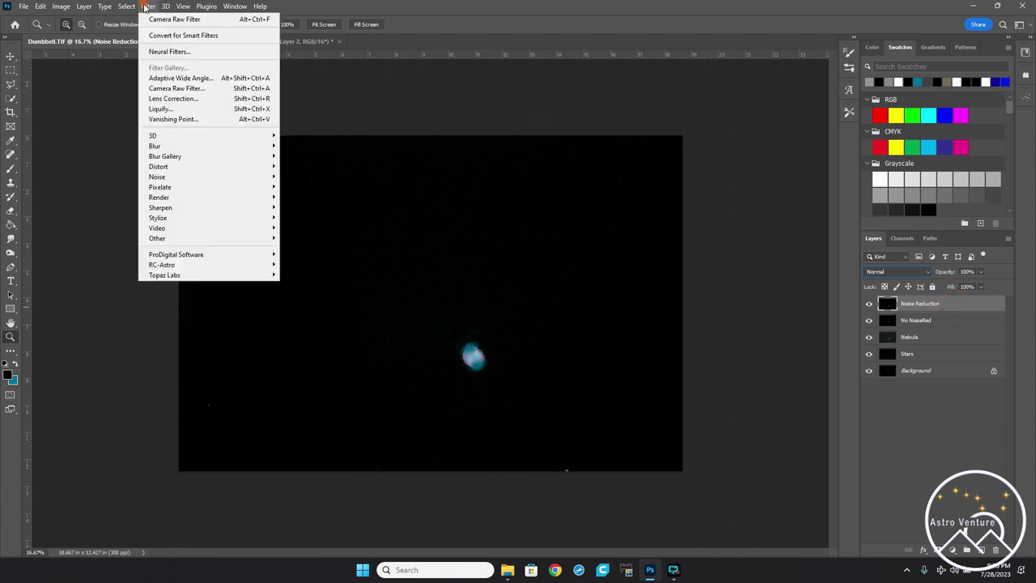
pyautogui.moveTo(181, 271)
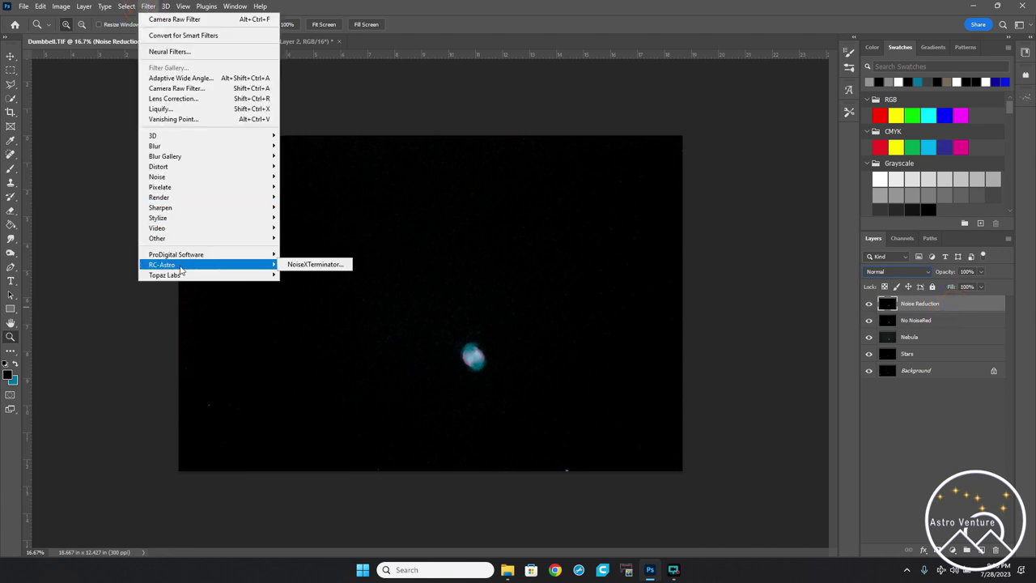
pyautogui.click(316, 264)
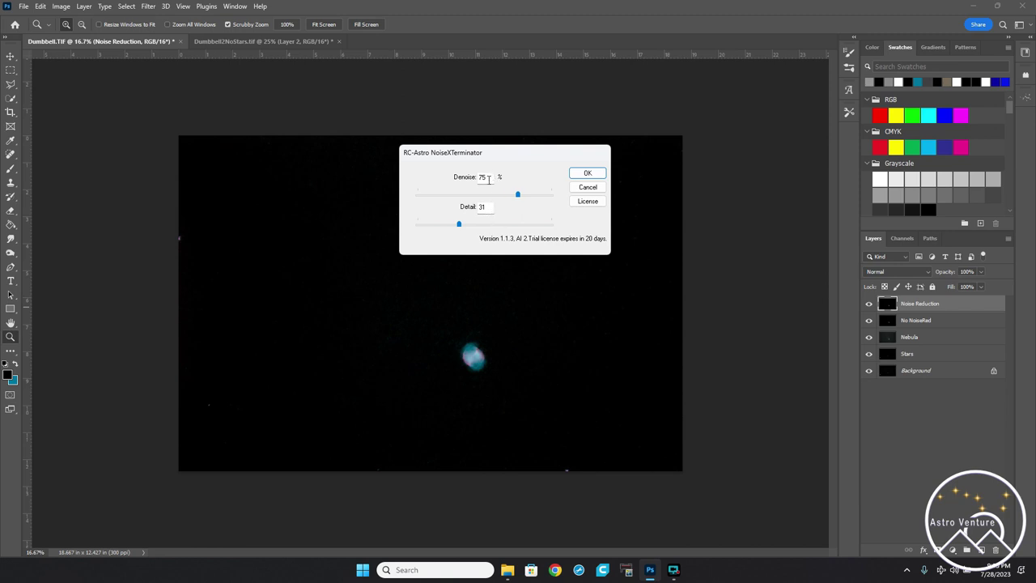
pyautogui.click(587, 174)
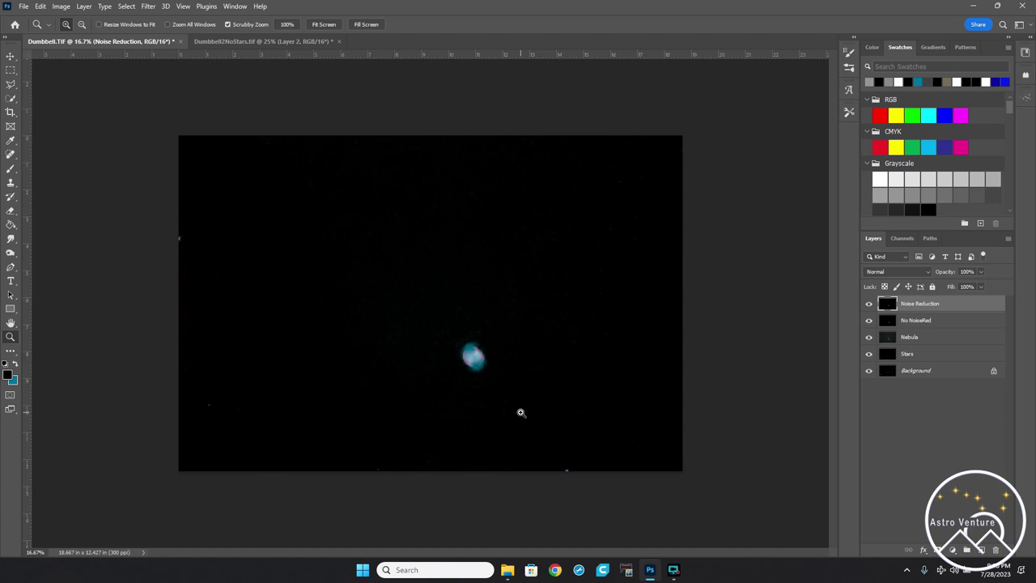
# Examine the nebula up close with the Noise Reduction layer hidden and shown to compare the noise.
pyautogui.click(473, 360)
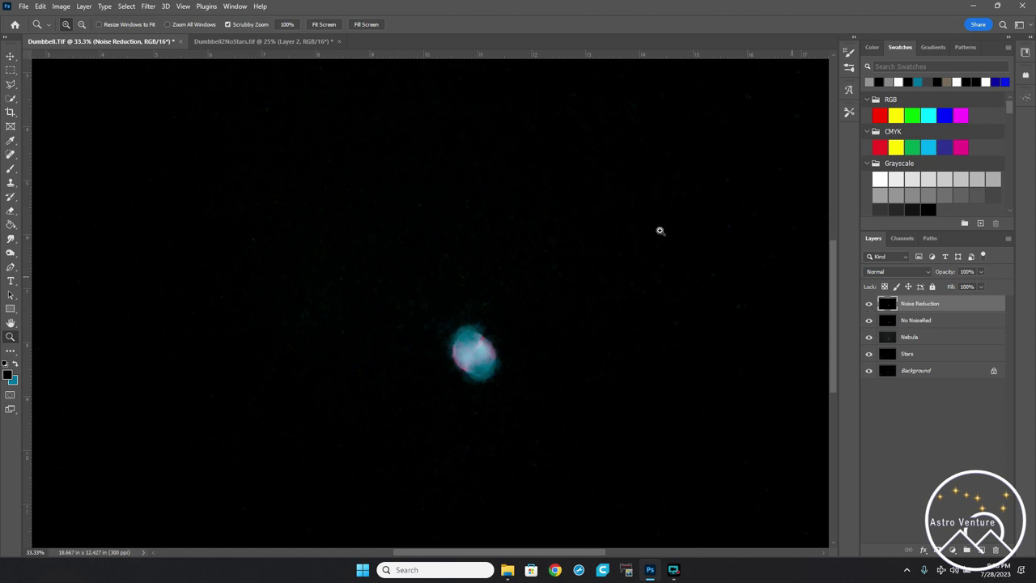
pyautogui.click(151, 11)
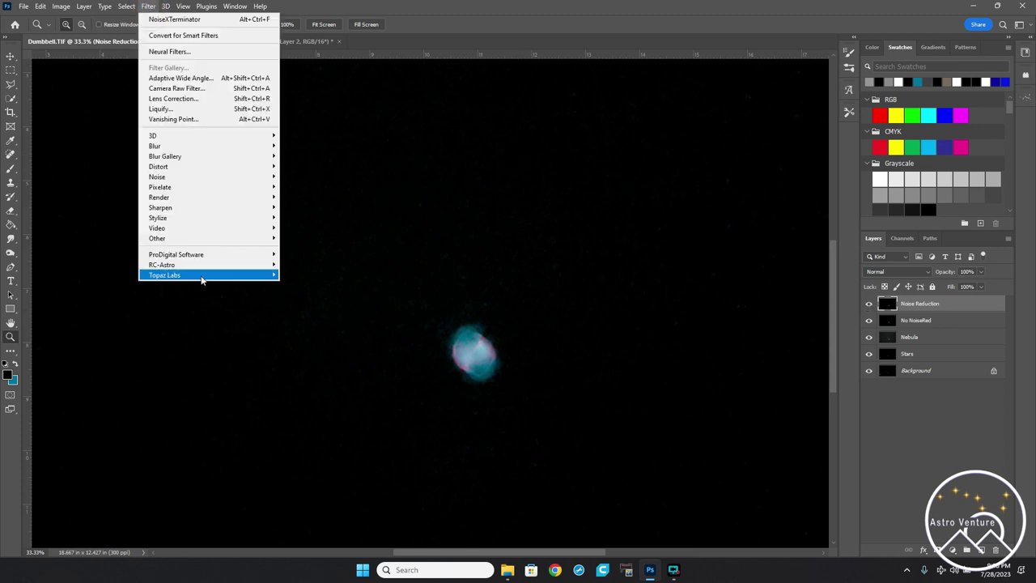
pyautogui.moveTo(212, 267)
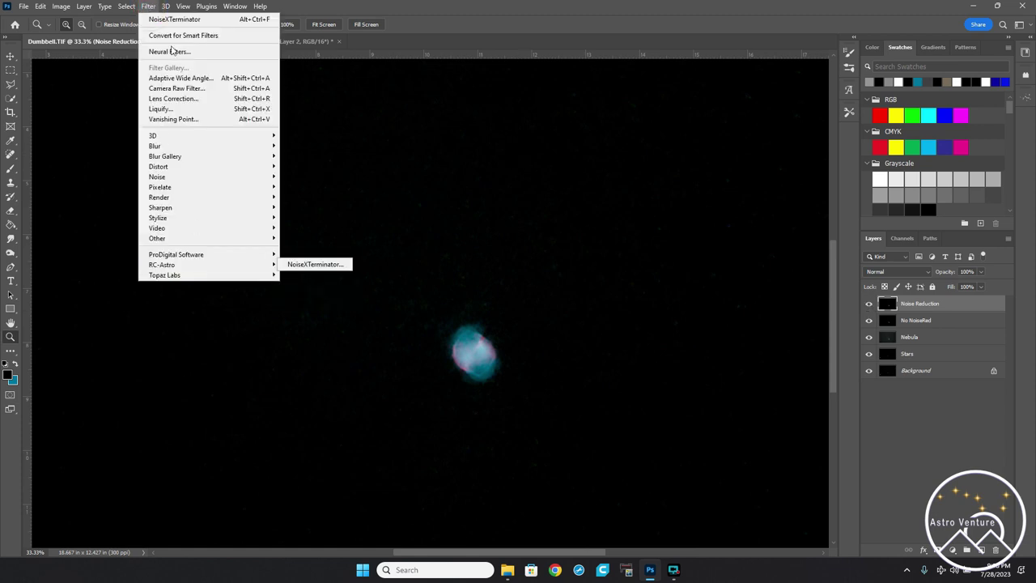
pyautogui.click(149, 7)
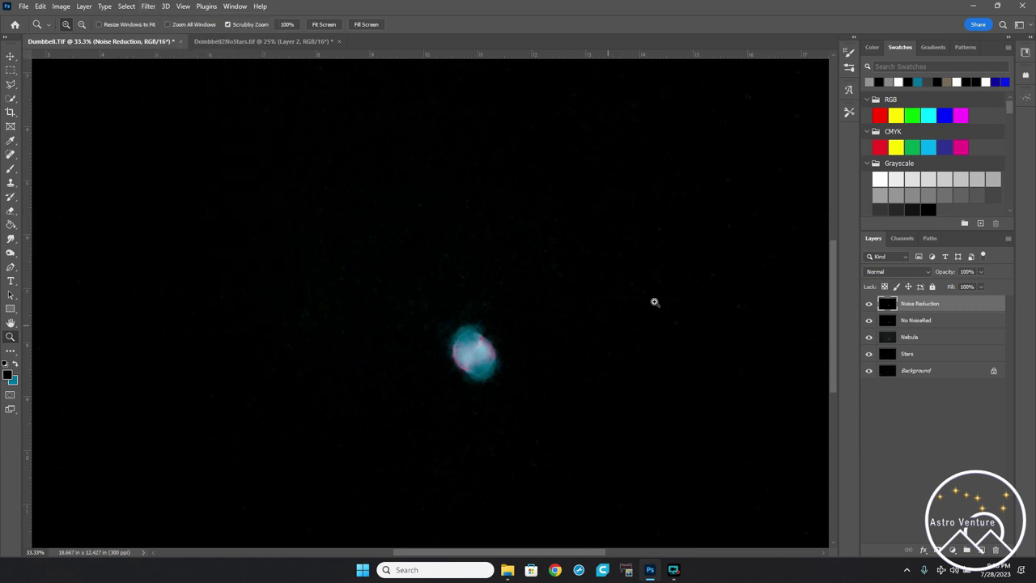
pyautogui.click(867, 304)
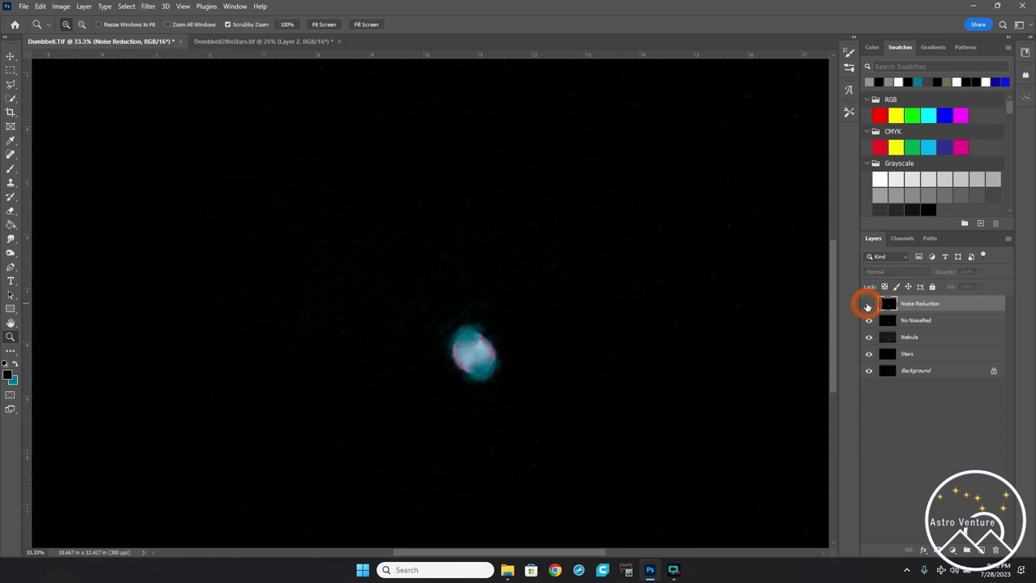
pyautogui.click(867, 304)
pyautogui.click(867, 304)
pyautogui.click(868, 304)
pyautogui.click(868, 305)
pyautogui.click(867, 304)
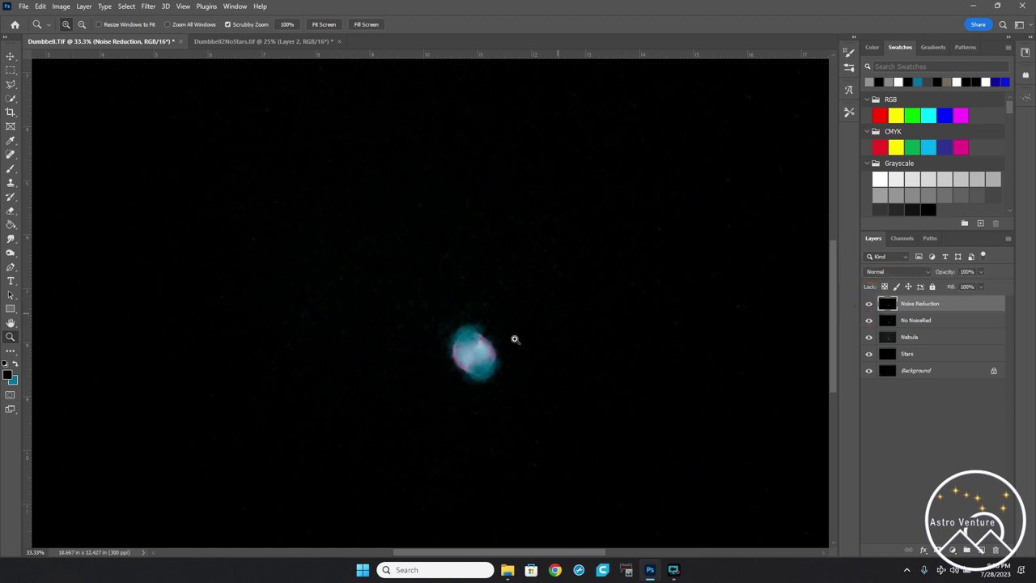
pyautogui.click(869, 303)
pyautogui.click(869, 303)
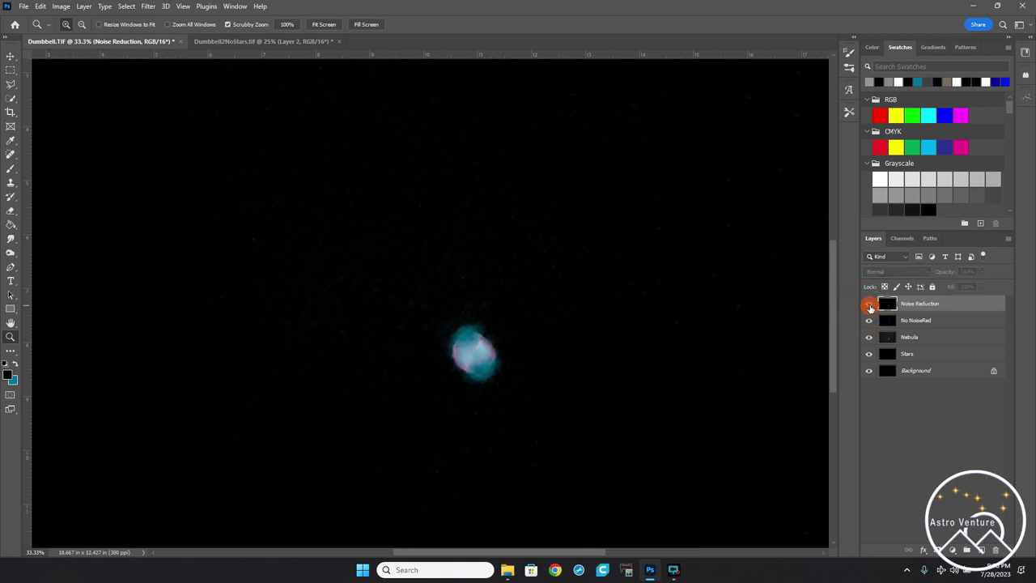
# Set up the Clone Stamp with a 600 px brush in Darken mode.
pyautogui.press('s')
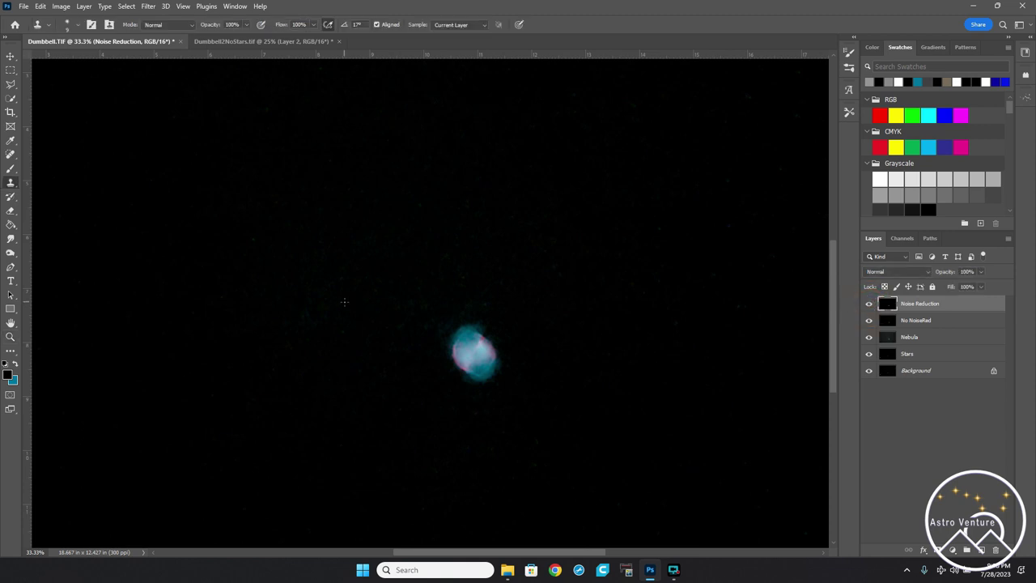
pyautogui.press(']')
pyautogui.press(']')
pyautogui.press(']')
pyautogui.press(']')
pyautogui.press(']')
pyautogui.press(']')
pyautogui.press(']')
pyautogui.press(']')
pyautogui.press(']')
pyautogui.press(']')
pyautogui.press(']')
pyautogui.press(']')
pyautogui.press('[')
pyautogui.press('[')
pyautogui.press('[')
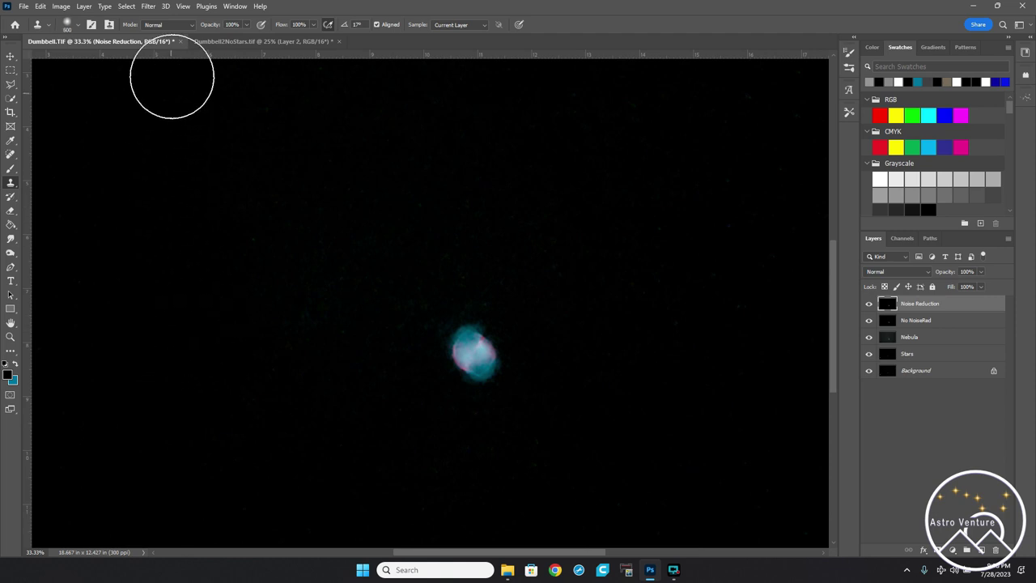
pyautogui.click(176, 25)
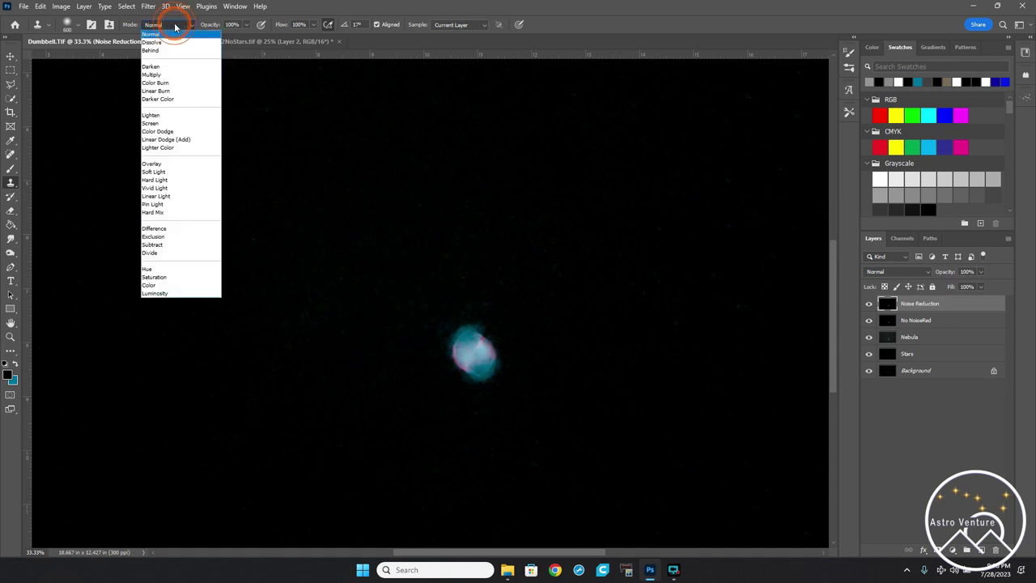
pyautogui.click(152, 68)
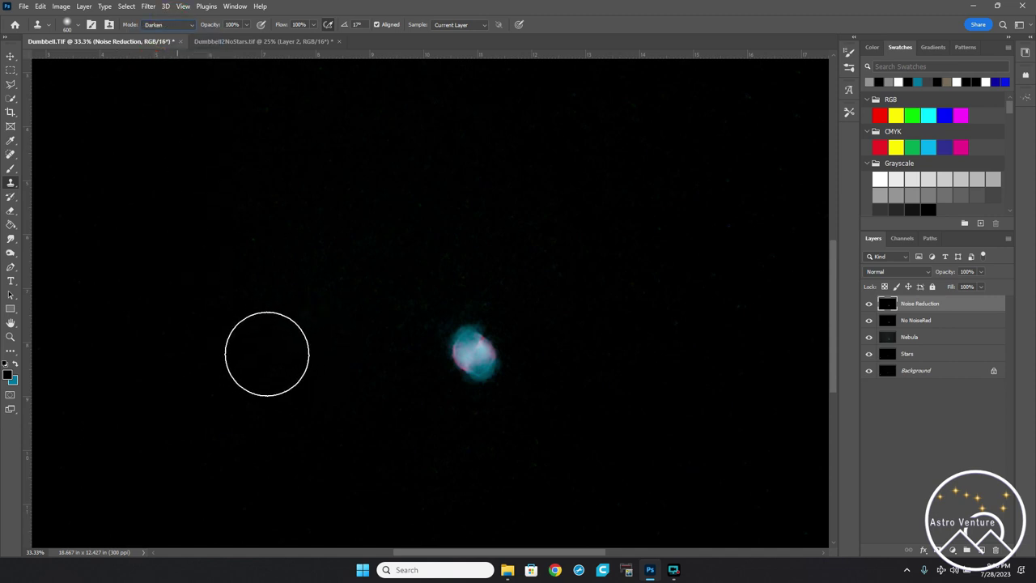
# Clone clean dark sky over the faint background noise above and to the left of the nebula.
pyautogui.press('alt')
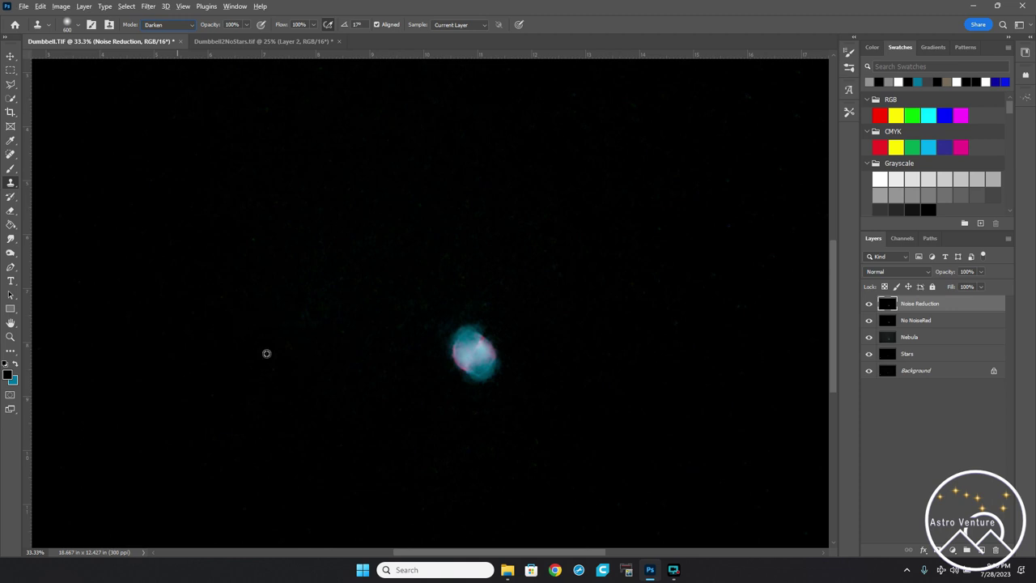
pyautogui.keyDown('alt'); pyautogui.click(260, 358); pyautogui.keyUp('alt')
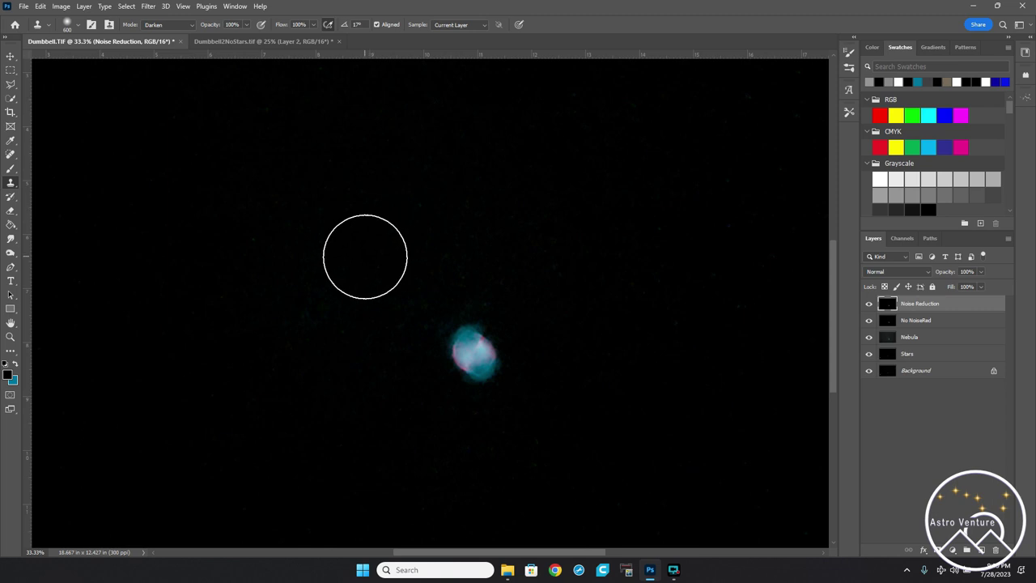
pyautogui.click(365, 257)
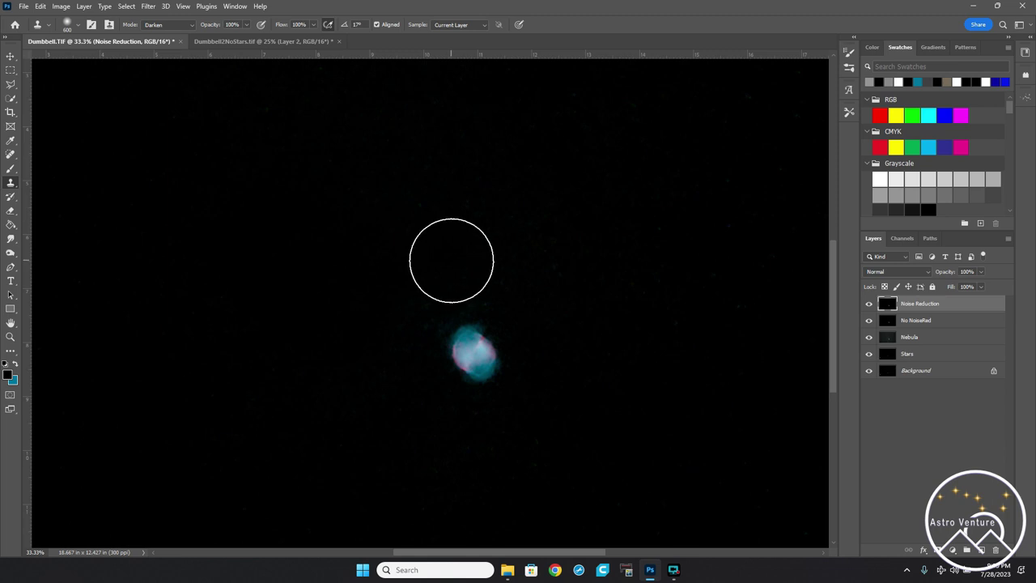
pyautogui.keyDown('alt'); pyautogui.click(270, 270); pyautogui.keyUp('alt')
pyautogui.moveTo(416, 201)
pyautogui.mouseDown()
pyautogui.moveTo(430, 219)
pyautogui.moveTo(393, 205)
pyautogui.moveTo(381, 227)
pyautogui.mouseUp()
pyautogui.keyDown('alt'); pyautogui.click(348, 238); pyautogui.keyUp('alt')
pyautogui.moveTo(512, 231)
pyautogui.mouseDown()
pyautogui.moveTo(453, 221)
pyautogui.moveTo(523, 234)
pyautogui.moveTo(407, 206)
pyautogui.mouseUp()
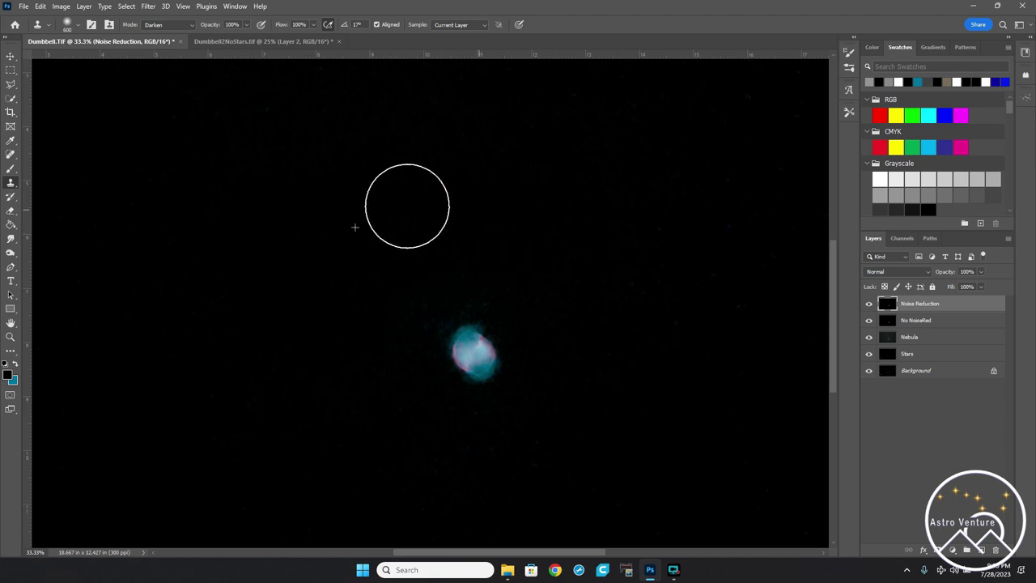
pyautogui.keyDown('alt'); pyautogui.click(382, 331); pyautogui.keyUp('alt')
pyautogui.moveTo(388, 332)
pyautogui.mouseDown()
pyautogui.moveTo(409, 303)
pyautogui.moveTo(389, 306)
pyautogui.moveTo(373, 364)
pyautogui.mouseUp()
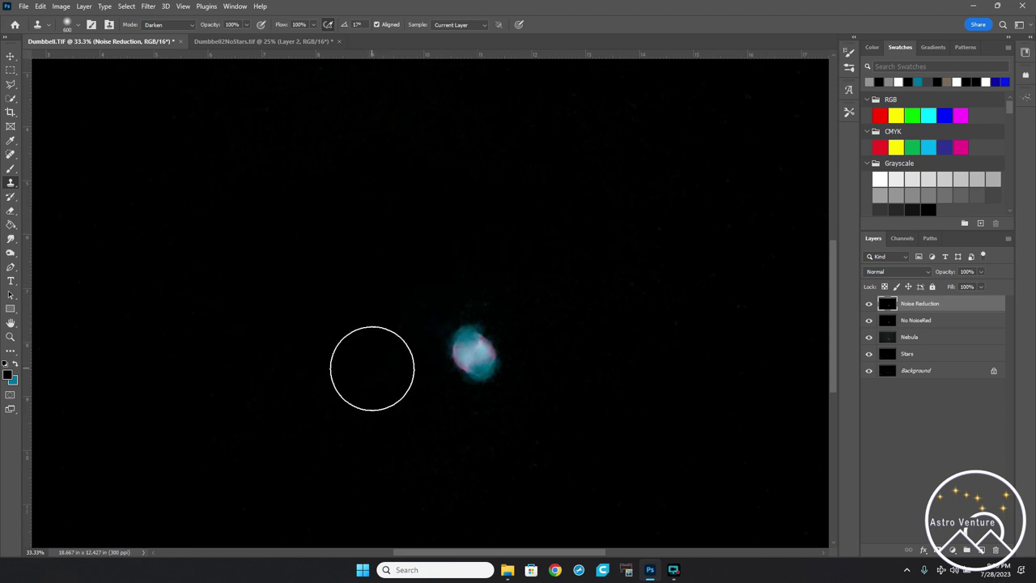
# Reduce the clone brush to 300 px and clean the faint noise close around the nebula.
pyautogui.press('[')
pyautogui.press('[')
pyautogui.press('[')
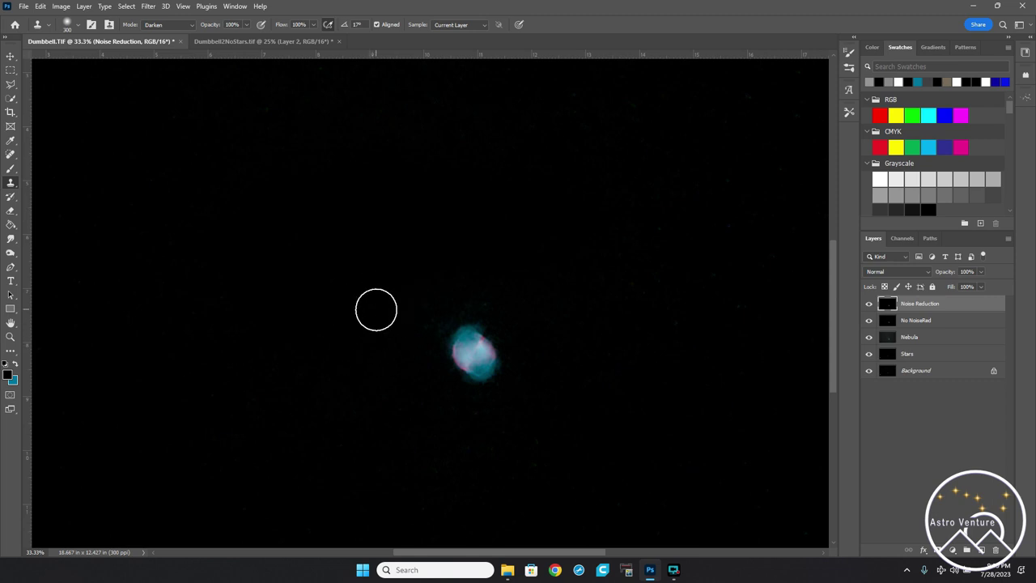
pyautogui.moveTo(380, 316)
pyautogui.mouseDown()
pyautogui.moveTo(404, 287)
pyautogui.moveTo(386, 359)
pyautogui.mouseUp()
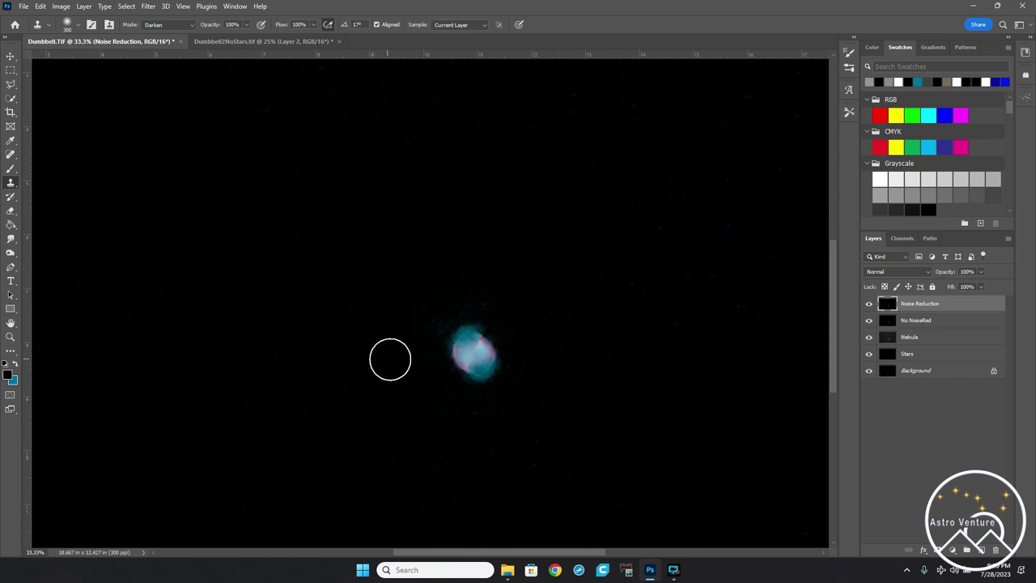
pyautogui.moveTo(383, 303)
pyautogui.mouseDown()
pyautogui.moveTo(381, 367)
pyautogui.moveTo(415, 306)
pyautogui.moveTo(406, 393)
pyautogui.moveTo(326, 361)
pyautogui.moveTo(318, 345)
pyautogui.moveTo(387, 267)
pyautogui.moveTo(445, 243)
pyautogui.moveTo(492, 254)
pyautogui.moveTo(507, 271)
pyautogui.moveTo(440, 296)
pyautogui.moveTo(499, 283)
pyautogui.moveTo(617, 296)
pyautogui.mouseUp()
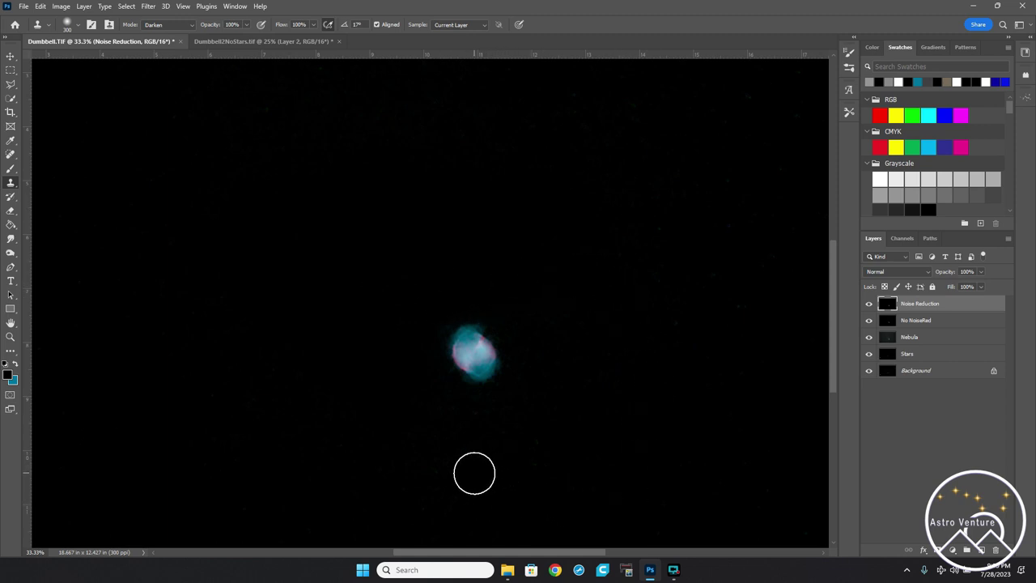
# Enlarge the clone brush to 500 px and clone clean sky over the noise below and left of the nebula.
pyautogui.press(']')
pyautogui.press(']')
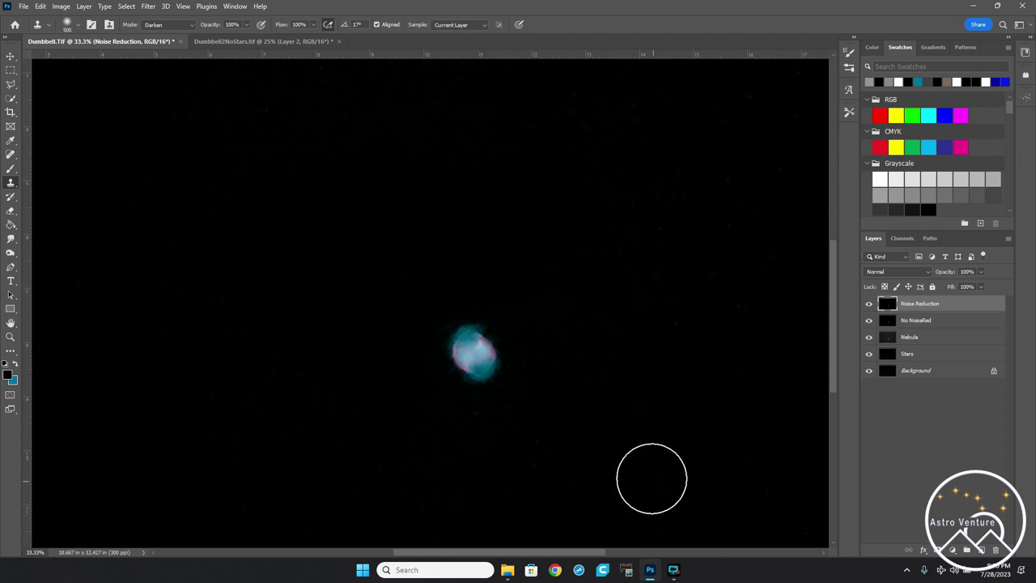
pyautogui.keyDown('alt'); pyautogui.click(641, 469); pyautogui.keyUp('alt')
pyautogui.moveTo(522, 469)
pyautogui.mouseDown()
pyautogui.moveTo(495, 445)
pyautogui.moveTo(441, 435)
pyautogui.moveTo(522, 446)
pyautogui.moveTo(573, 427)
pyautogui.moveTo(577, 375)
pyautogui.moveTo(536, 285)
pyautogui.moveTo(625, 307)
pyautogui.moveTo(568, 182)
pyautogui.moveTo(335, 240)
pyautogui.mouseUp()
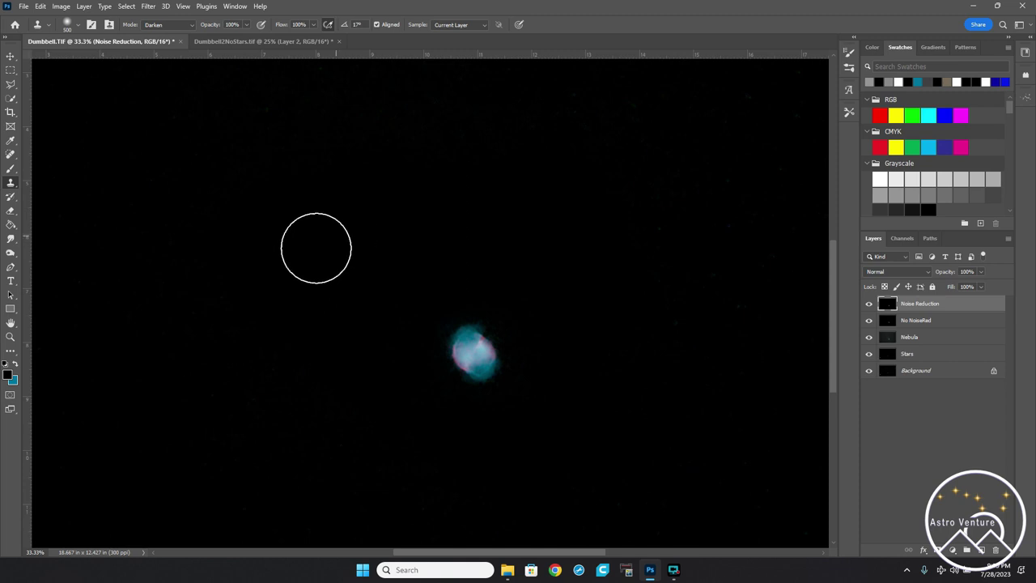
pyautogui.keyDown('alt'); pyautogui.click(236, 407); pyautogui.keyUp('alt')
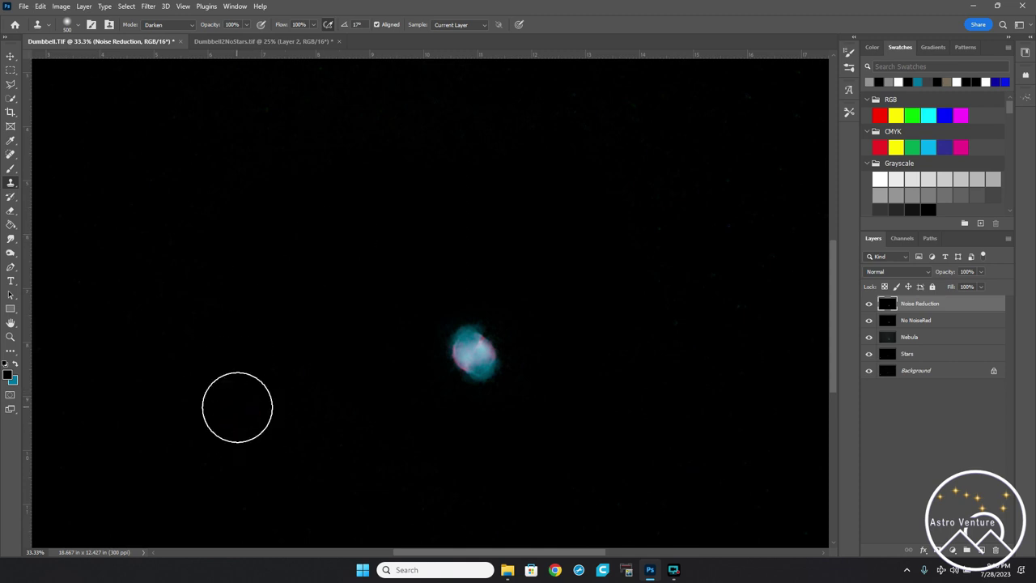
# Clone dark sky over the small speck on the image's lower edge and the noise below the nebula.
pyautogui.press('z')
pyautogui.keyDown('alt'); pyautogui.click(236, 407); pyautogui.keyUp('alt')
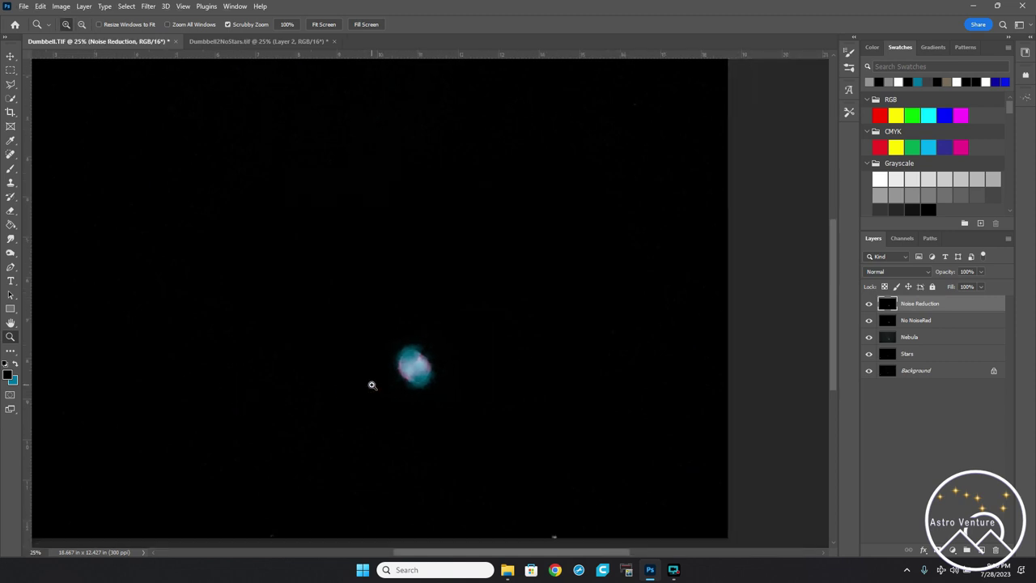
pyautogui.click(447, 372)
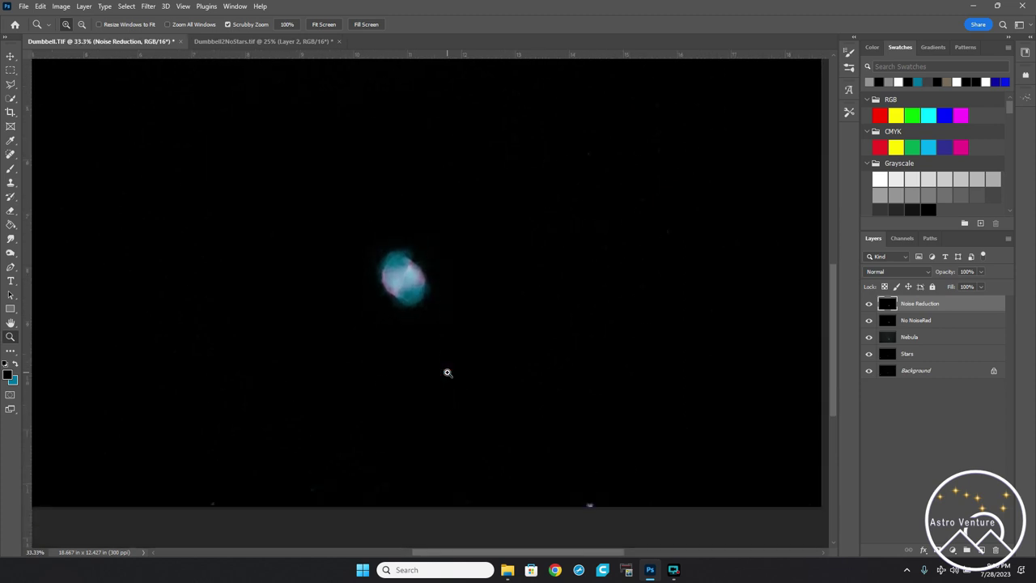
pyautogui.press('s')
pyautogui.keyDown('alt'); pyautogui.click(214, 371); pyautogui.keyUp('alt')
pyautogui.click(205, 489)
pyautogui.moveTo(311, 494)
pyautogui.mouseDown()
pyautogui.moveTo(102, 493)
pyautogui.moveTo(650, 435)
pyautogui.mouseUp()
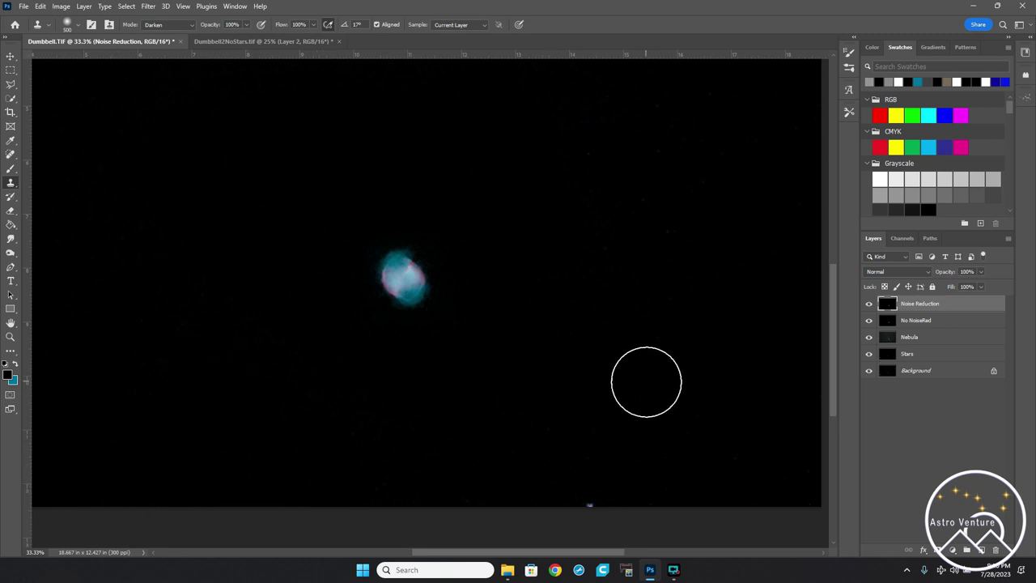
# Clone out the bright spot on the lower edge and the noise to the right of the nebula, then fit the whole image in view.
pyautogui.keyDown('alt'); pyautogui.click(647, 381); pyautogui.keyUp('alt')
pyautogui.moveTo(626, 483)
pyautogui.mouseDown()
pyautogui.moveTo(579, 514)
pyautogui.moveTo(601, 507)
pyautogui.moveTo(676, 384)
pyautogui.mouseUp()
pyautogui.click(618, 325)
pyautogui.click(606, 261)
pyautogui.moveTo(610, 190)
pyautogui.mouseDown()
pyautogui.moveTo(648, 238)
pyautogui.moveTo(559, 276)
pyautogui.mouseUp()
pyautogui.click(648, 238)
pyautogui.click(558, 337)
pyautogui.press('z')
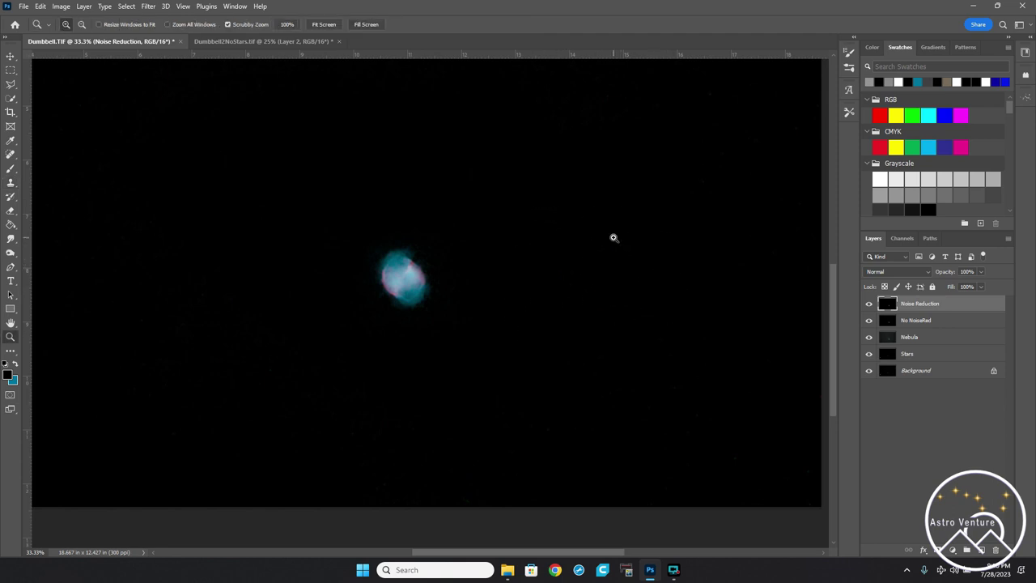
pyautogui.click(323, 24)
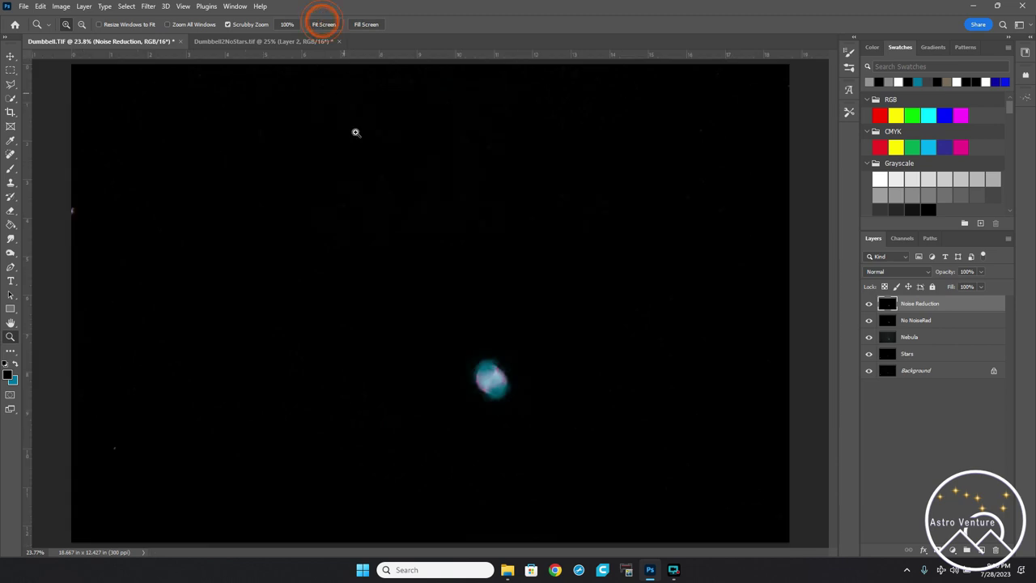
# Hide the No NoiseRed layer and set the Noise Reduction layer's blend mode to Screen.
pyautogui.moveTo(484, 371); pyautogui.dragTo(506, 372)
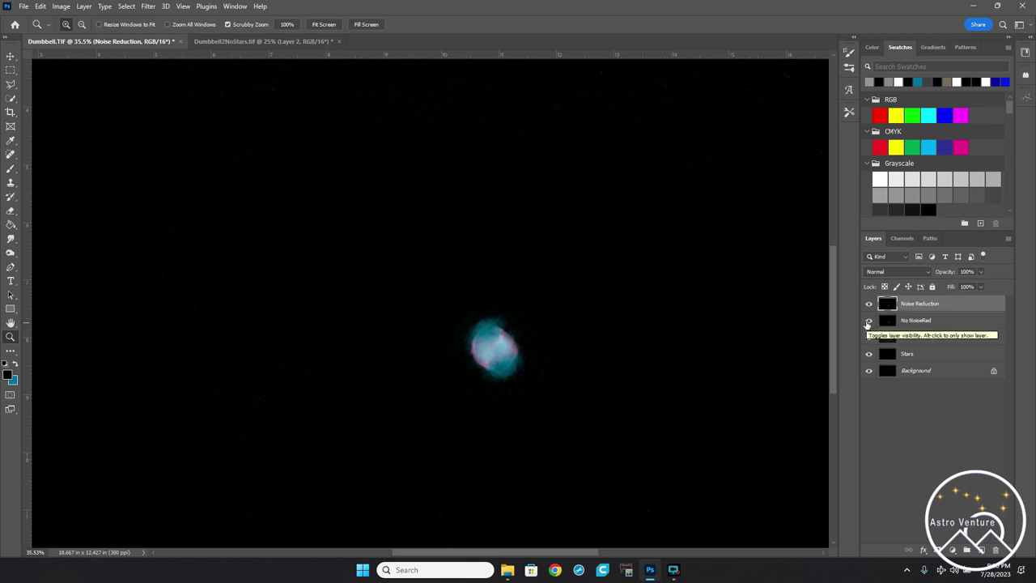
pyautogui.click(869, 321)
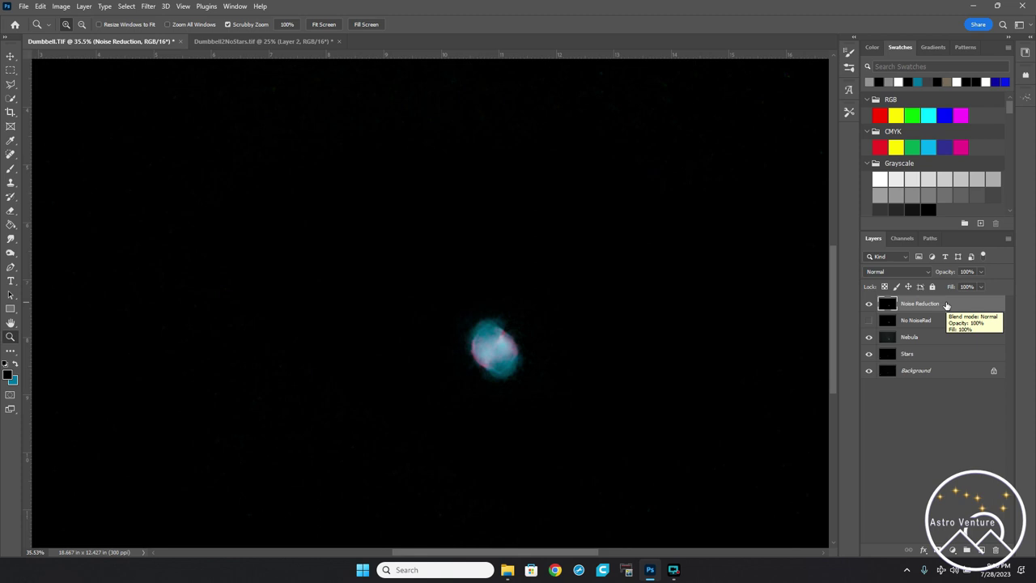
pyautogui.click(893, 271)
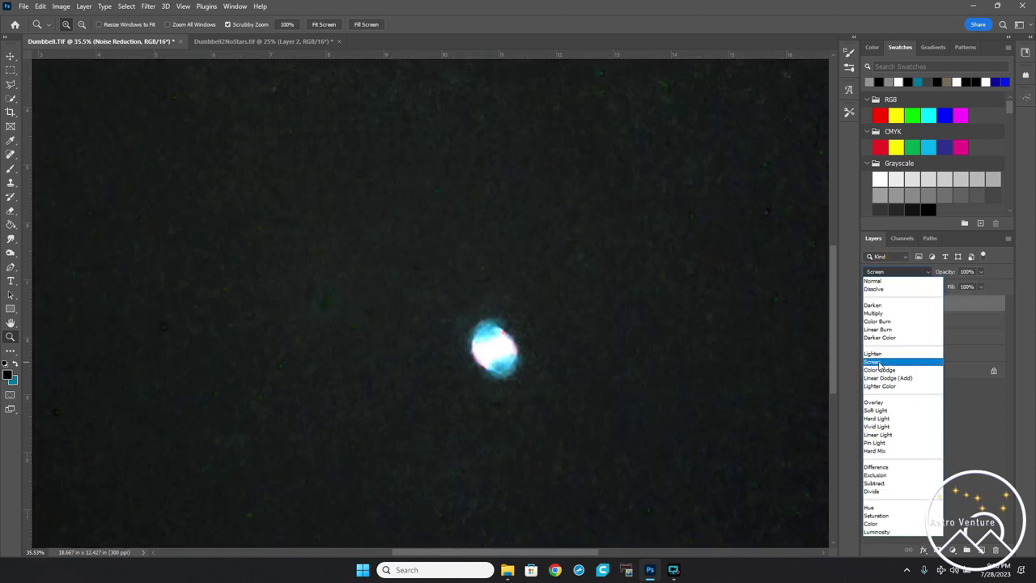
pyautogui.click(880, 361)
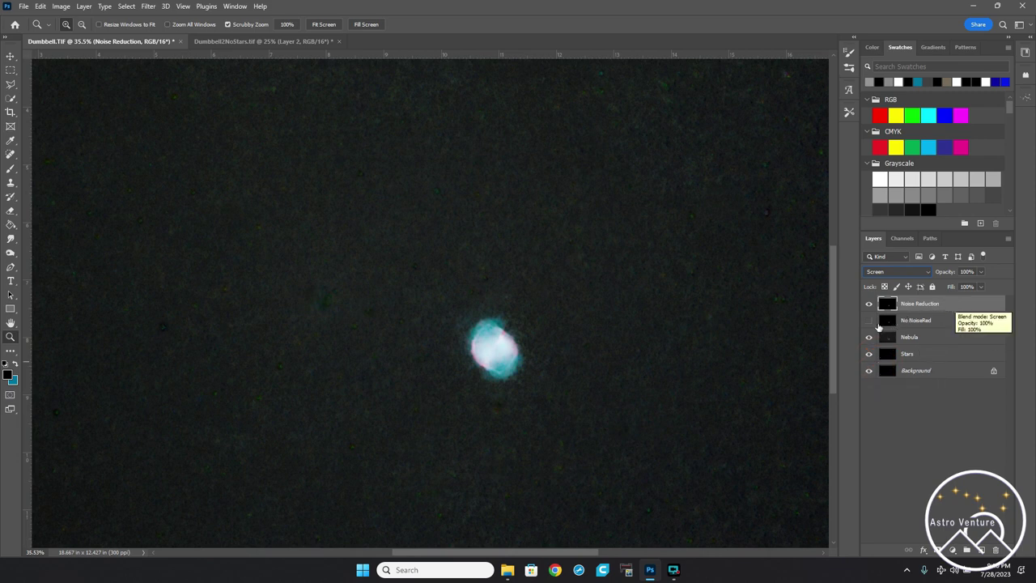
# Show the No NoiseRed layer in place of Noise Reduction and set its blend mode to Screen.
pyautogui.click(868, 322)
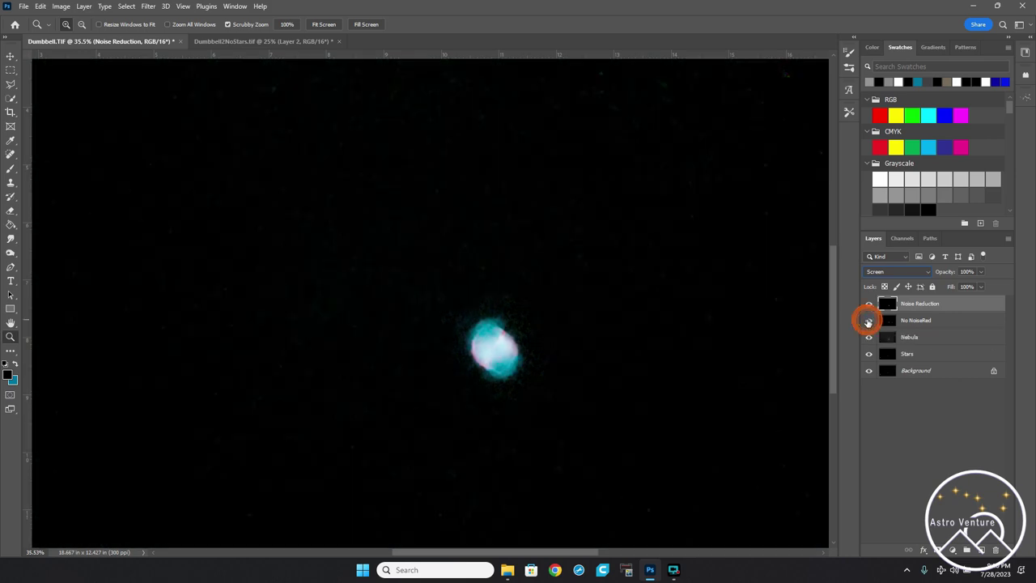
pyautogui.click(869, 303)
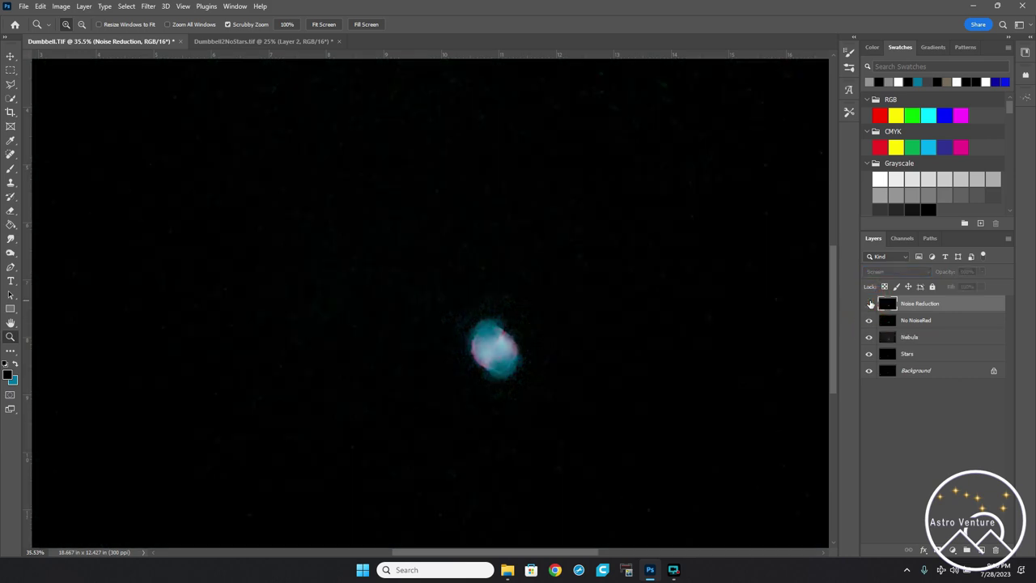
pyautogui.click(937, 322)
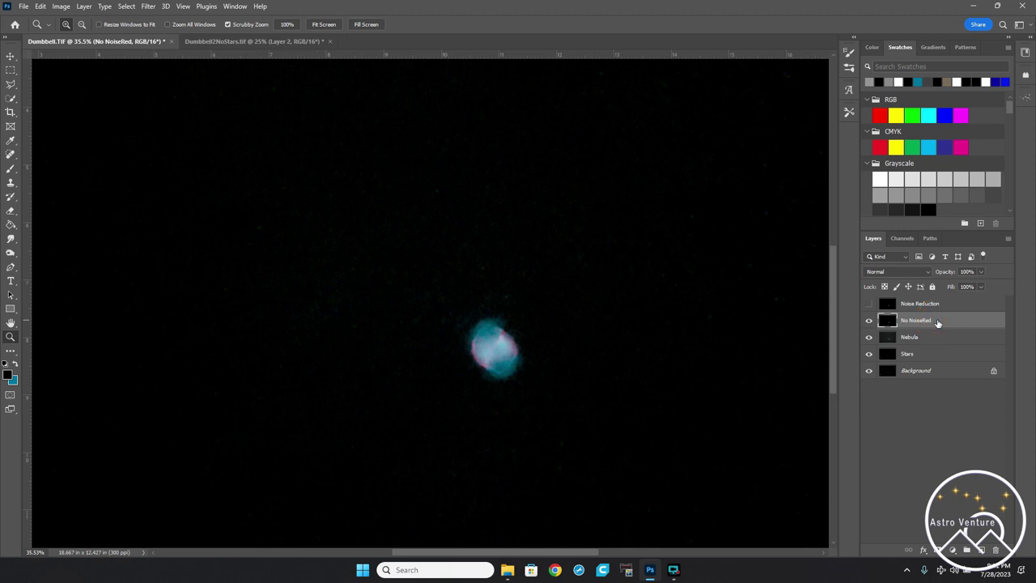
pyautogui.click(896, 276)
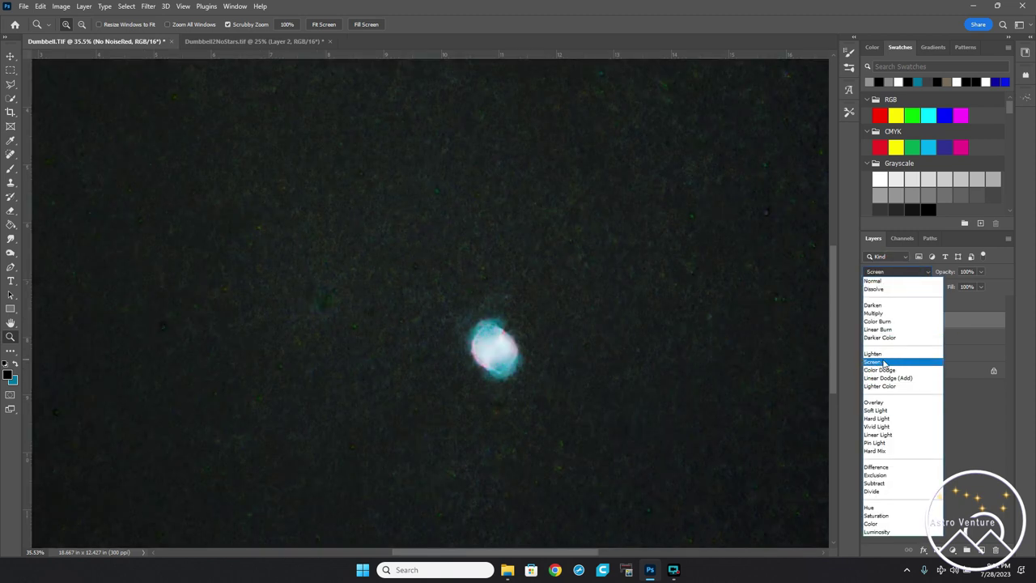
pyautogui.click(881, 362)
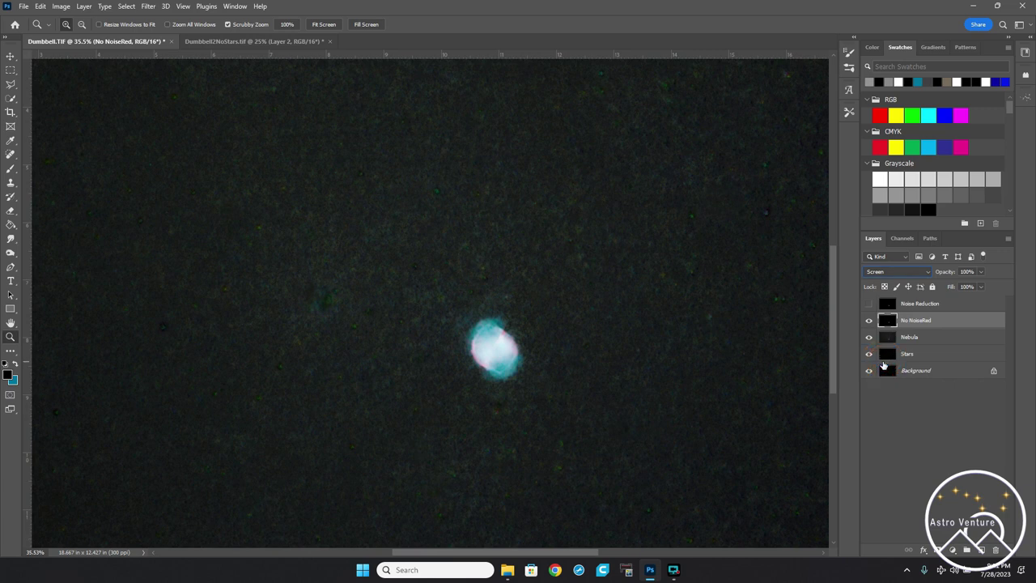
# Compare the No NoiseRed and Noise Reduction layers by switching their visibility, and return No NoiseRed to Normal blending.
pyautogui.click(869, 322)
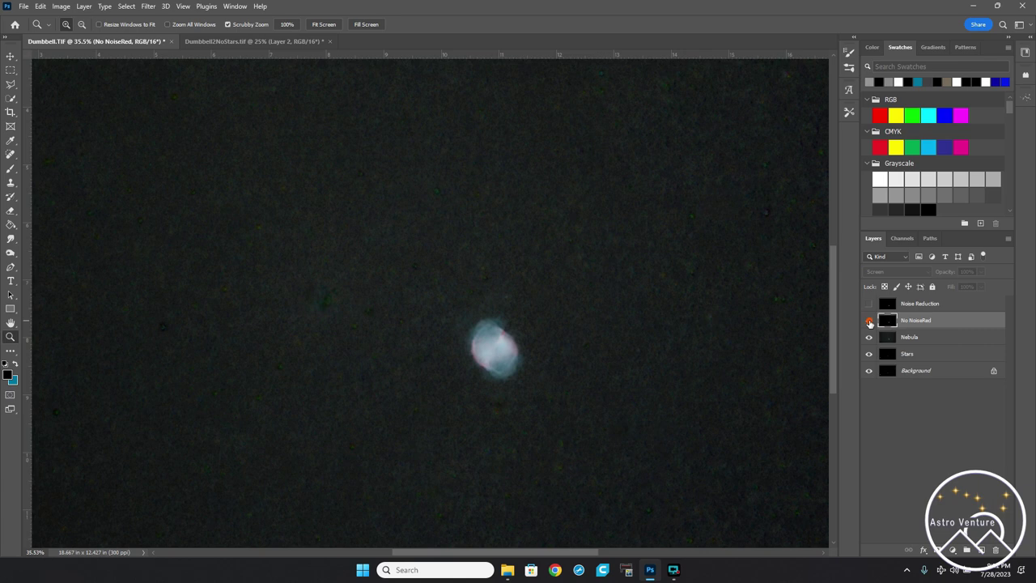
pyautogui.click(869, 322)
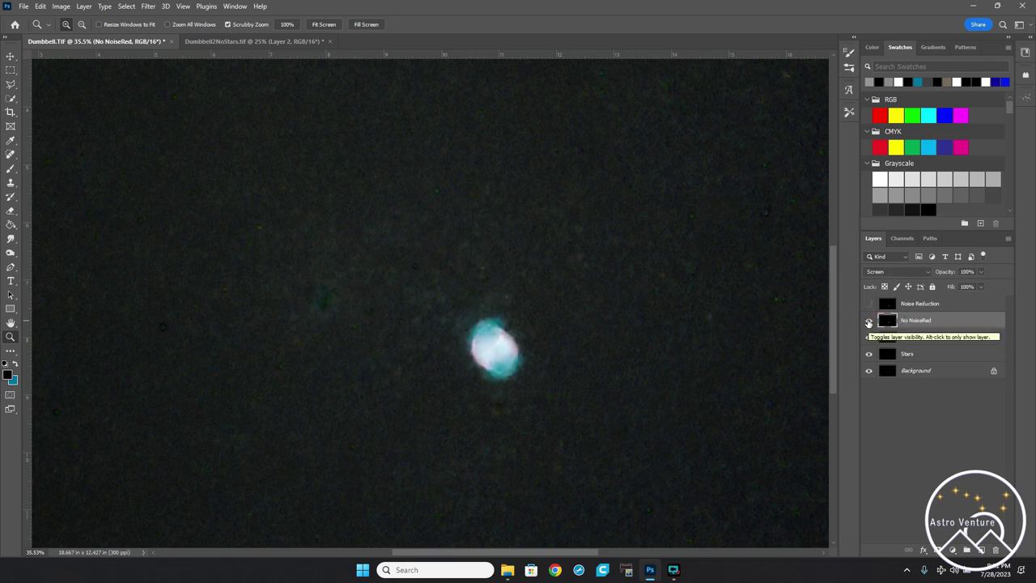
pyautogui.click(869, 320)
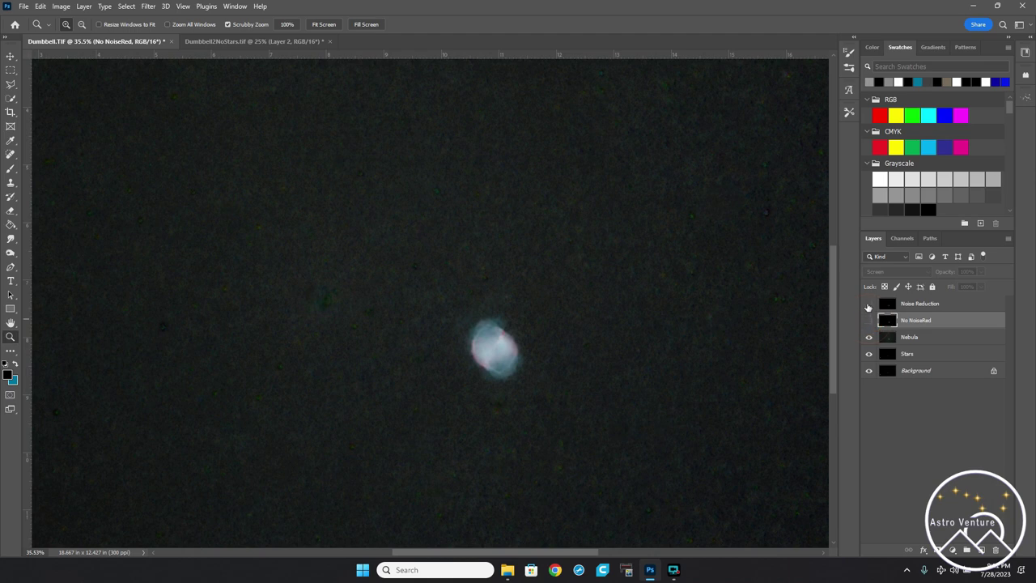
pyautogui.click(868, 303)
pyautogui.click(868, 320)
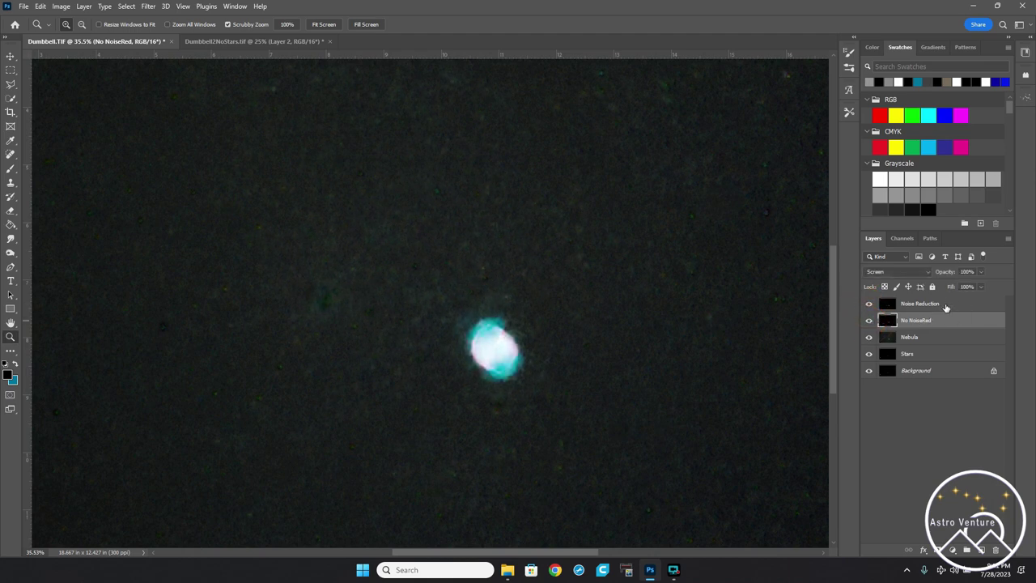
pyautogui.click(895, 272)
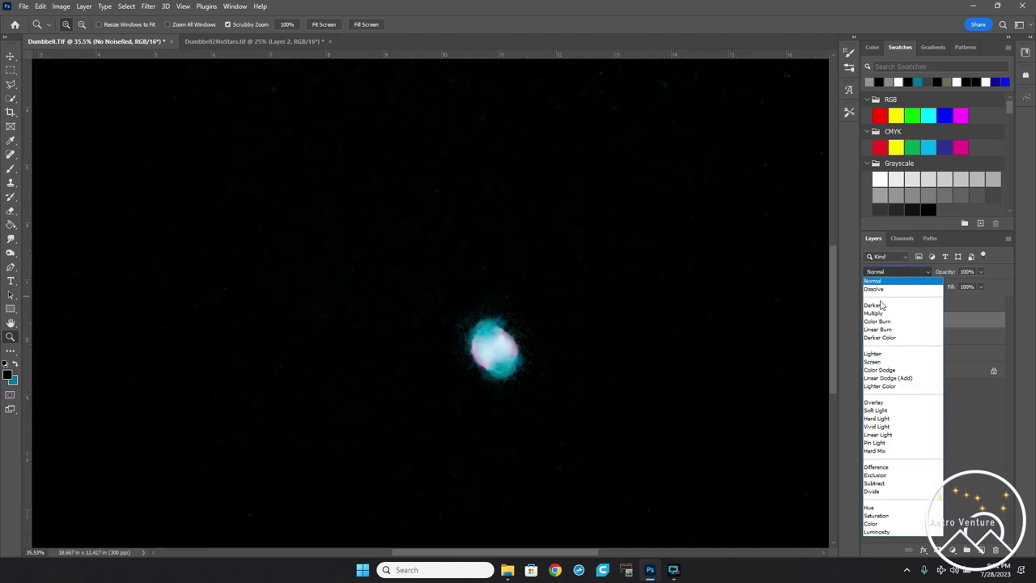
pyautogui.click(870, 281)
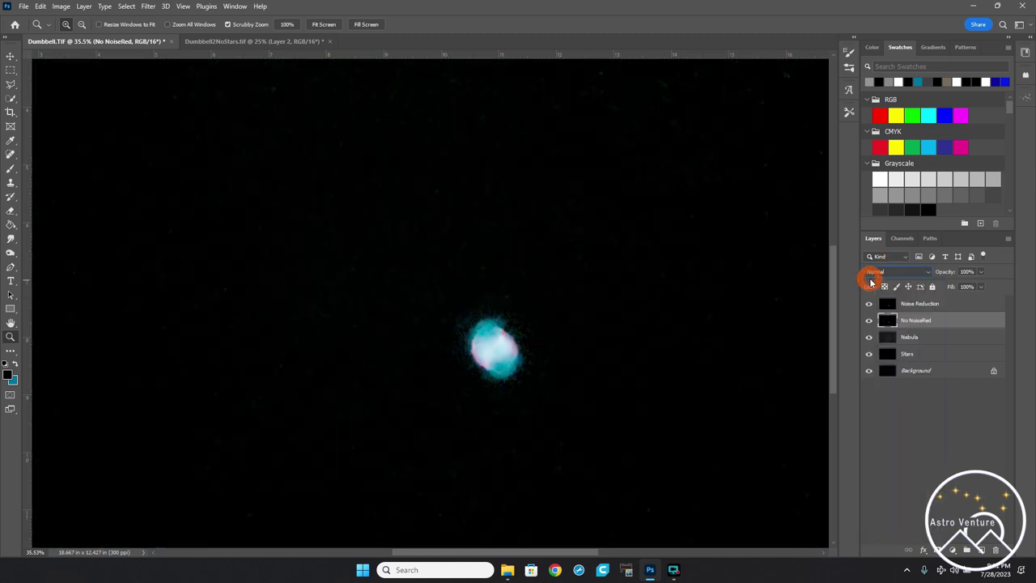
# Select the Noise Reduction layer and hide the No NoiseRed and Nebula layers beneath it.
pyautogui.click(930, 303)
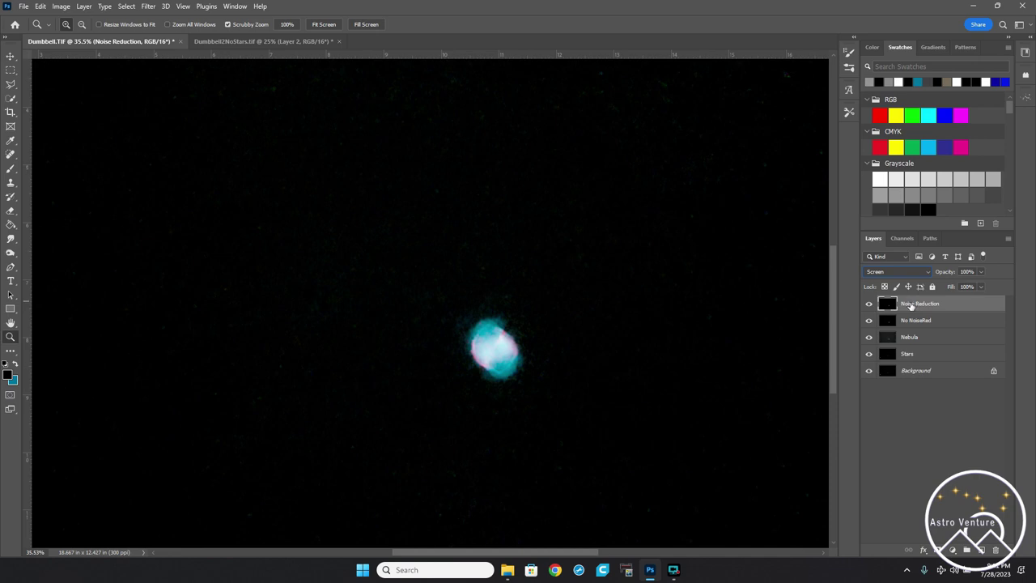
pyautogui.click(869, 321)
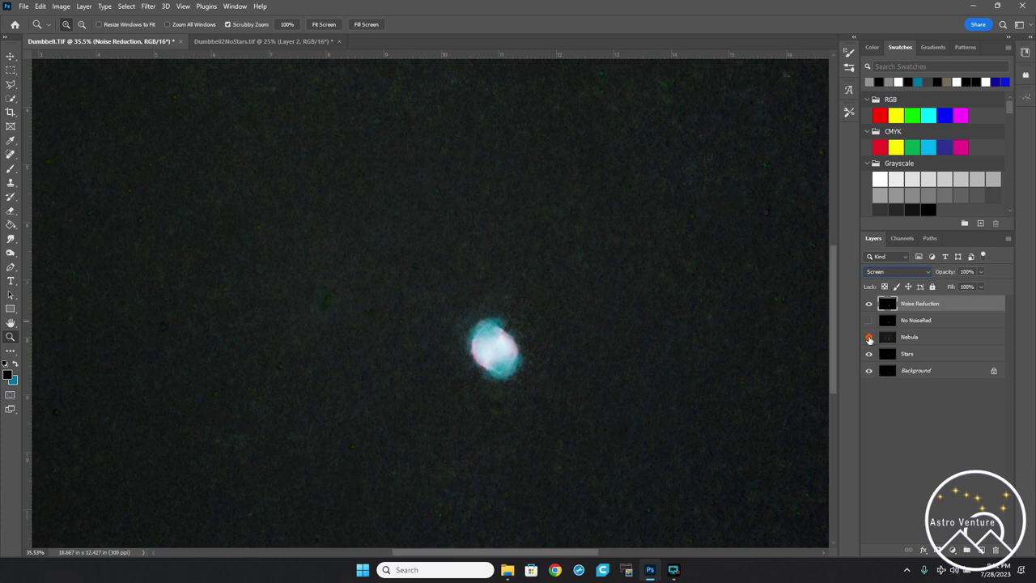
pyautogui.click(868, 339)
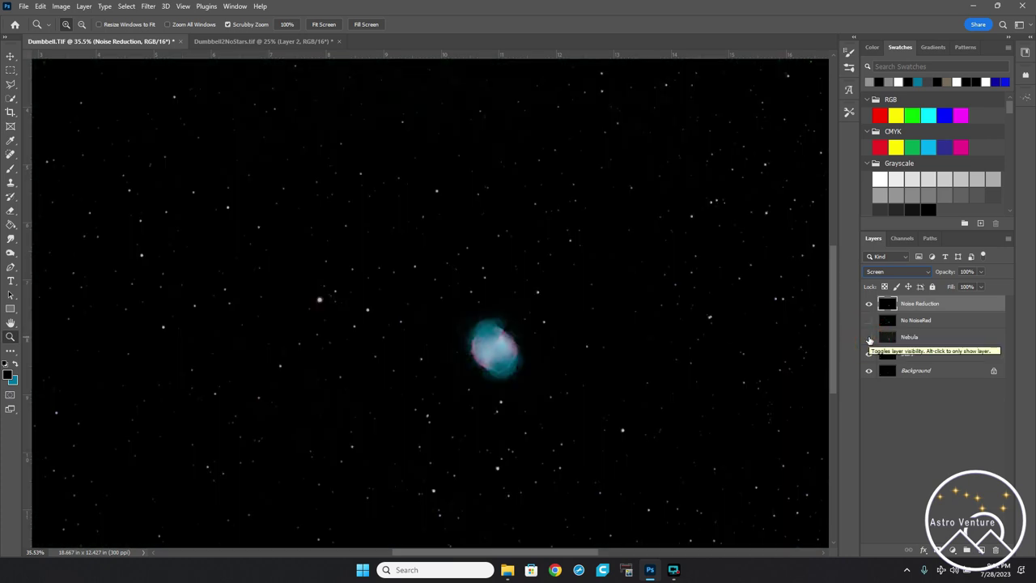
# Crop the image at its original ratio to about 11.2 by 7.46 in, with the nebula centered in the frame.
pyautogui.click(314, 25)
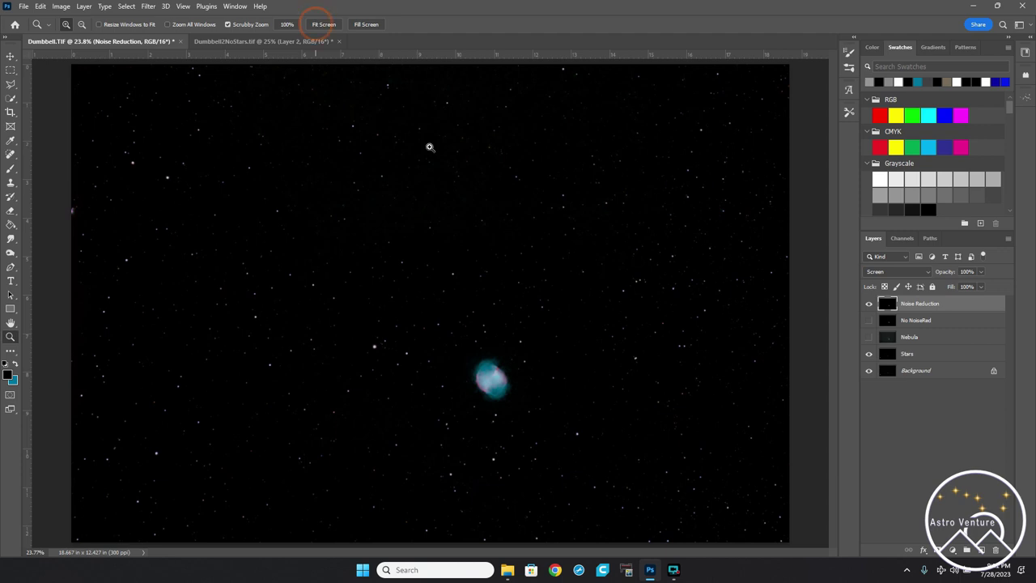
pyautogui.click(537, 287)
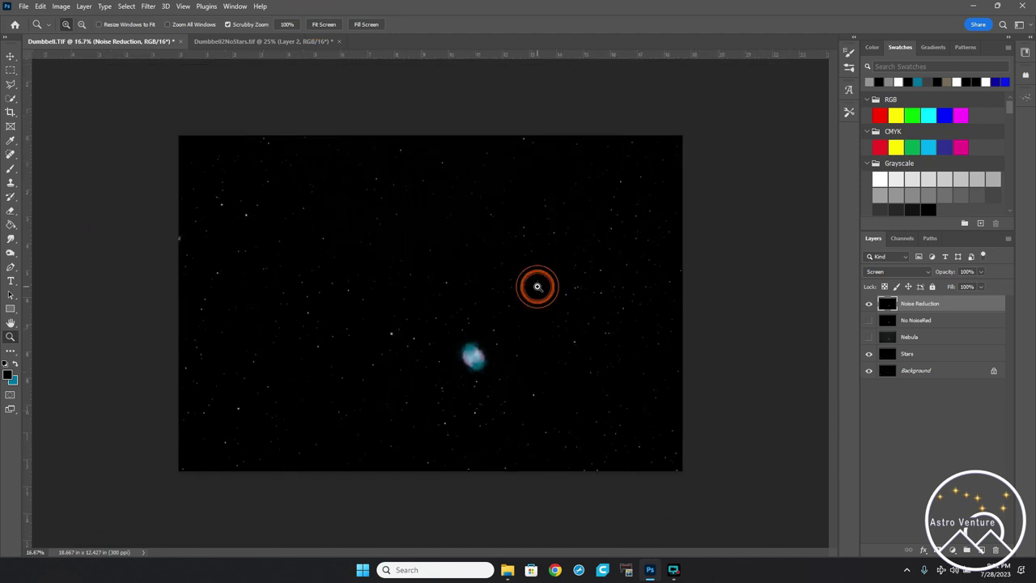
pyautogui.keyDown('alt'); pyautogui.click(507, 360); pyautogui.keyUp('alt')
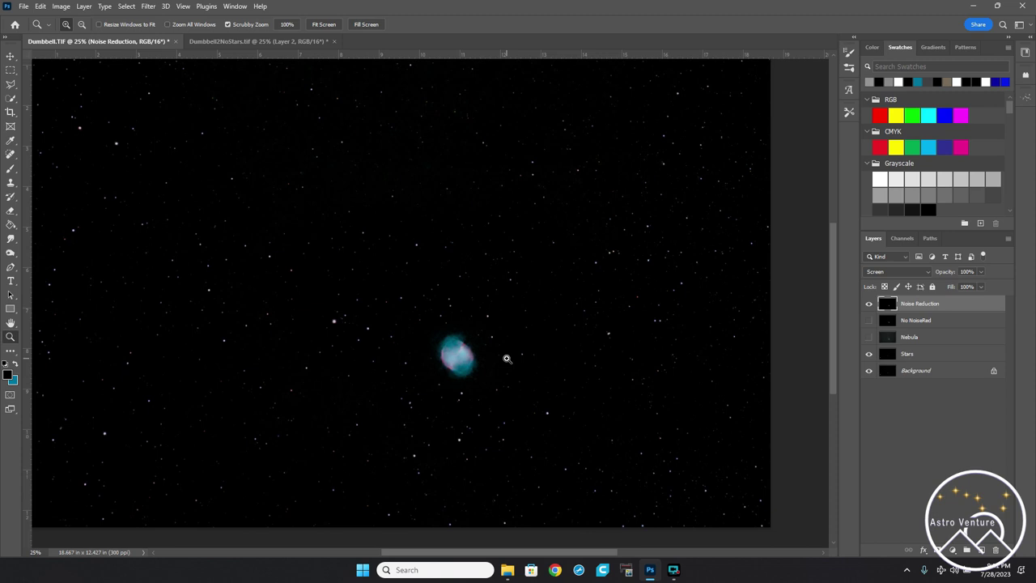
pyautogui.click(323, 25)
pyautogui.keyDown('alt'); pyautogui.click(417, 157); pyautogui.keyUp('alt')
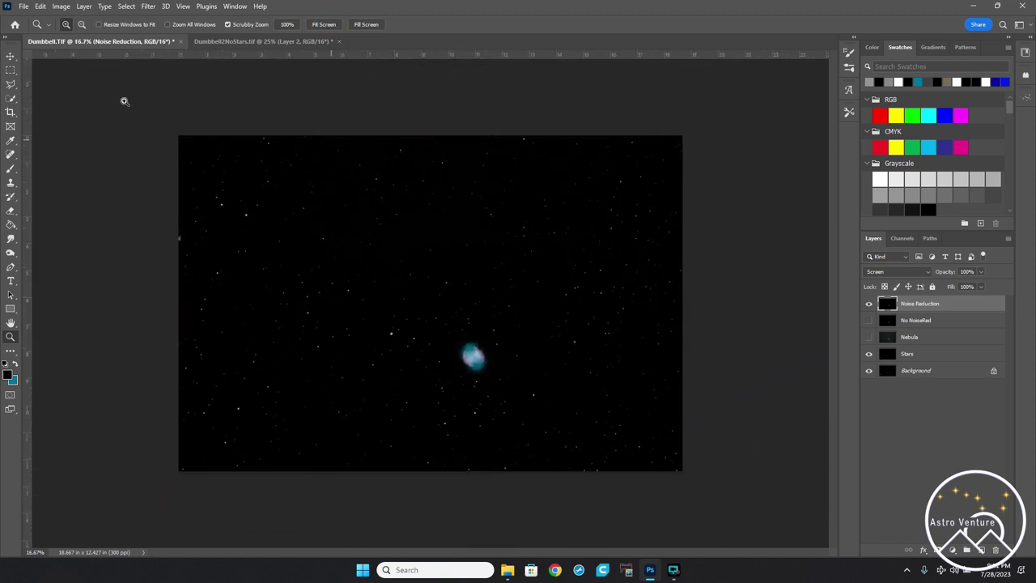
pyautogui.click(10, 111)
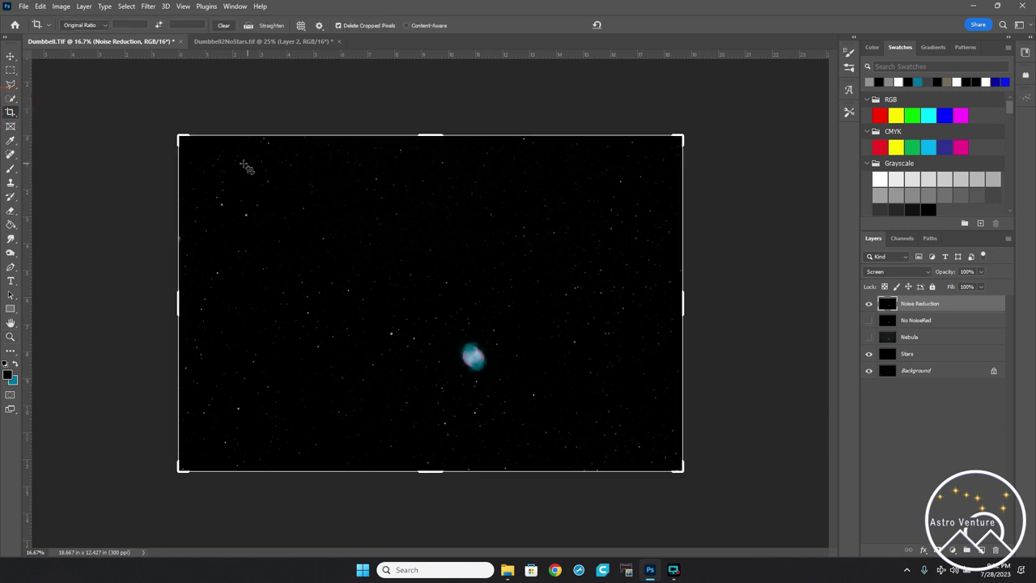
pyautogui.moveTo(180, 137); pyautogui.dragTo(249, 184)
pyautogui.moveTo(610, 185); pyautogui.dragTo(587, 212)
pyautogui.moveTo(536, 305); pyautogui.dragTo(534, 327)
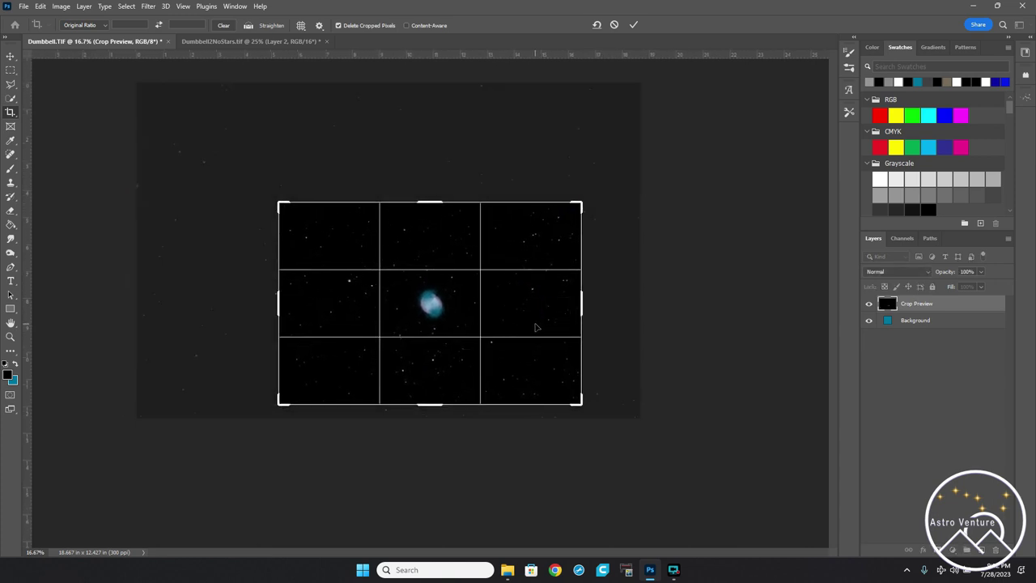
pyautogui.press('Return')
pyautogui.press('z')
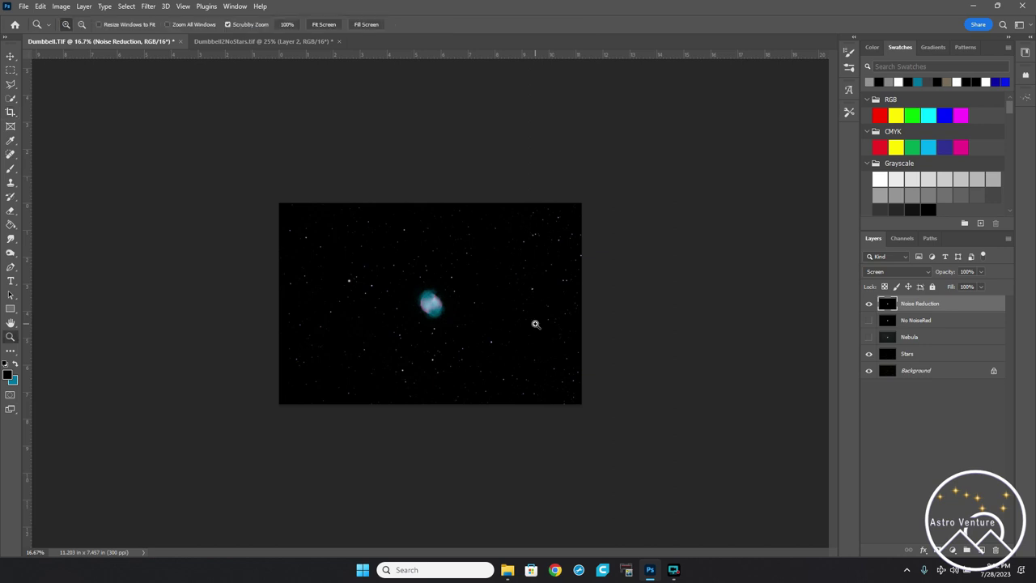
# Duplicate the Noise Reduction layer and set the copy's blend mode to Normal.
pyautogui.click(434, 296)
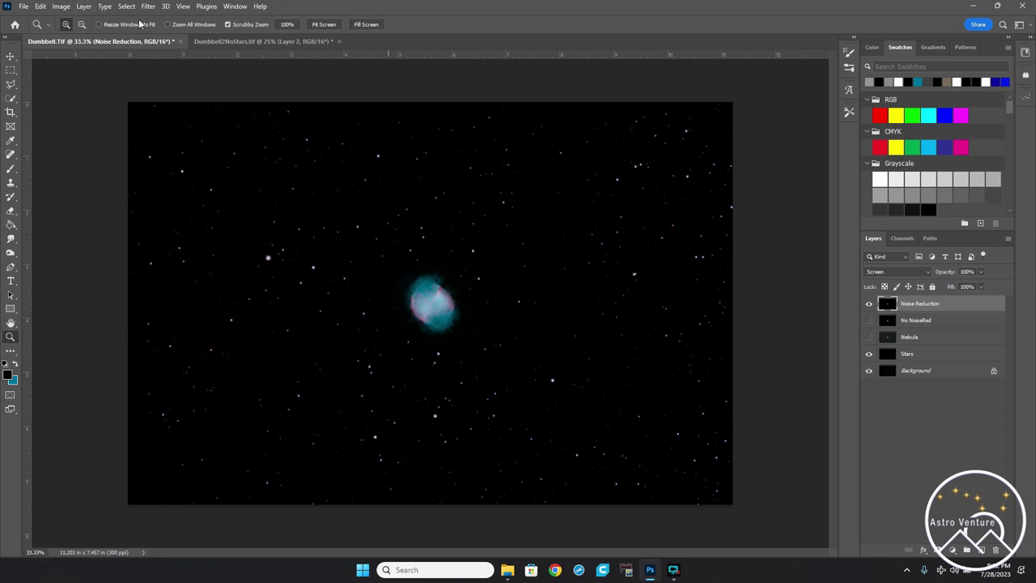
pyautogui.hotkey('ctrl', 'j')
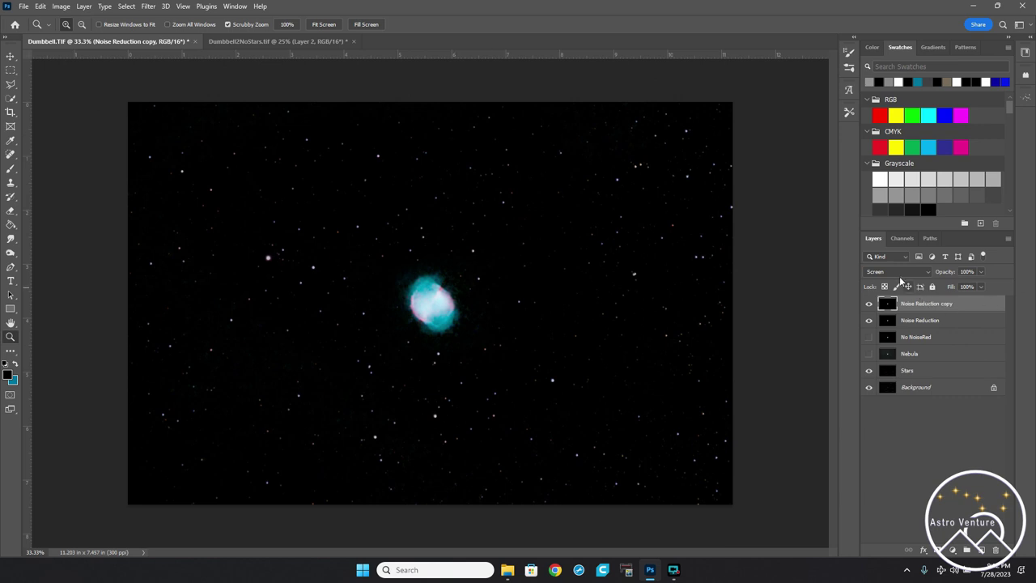
pyautogui.click(895, 274)
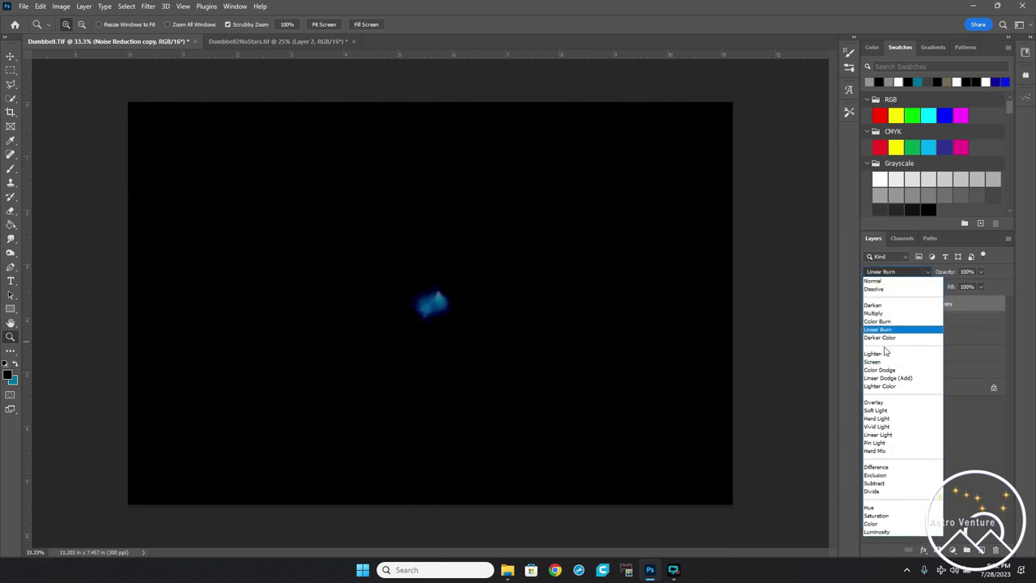
pyautogui.click(879, 282)
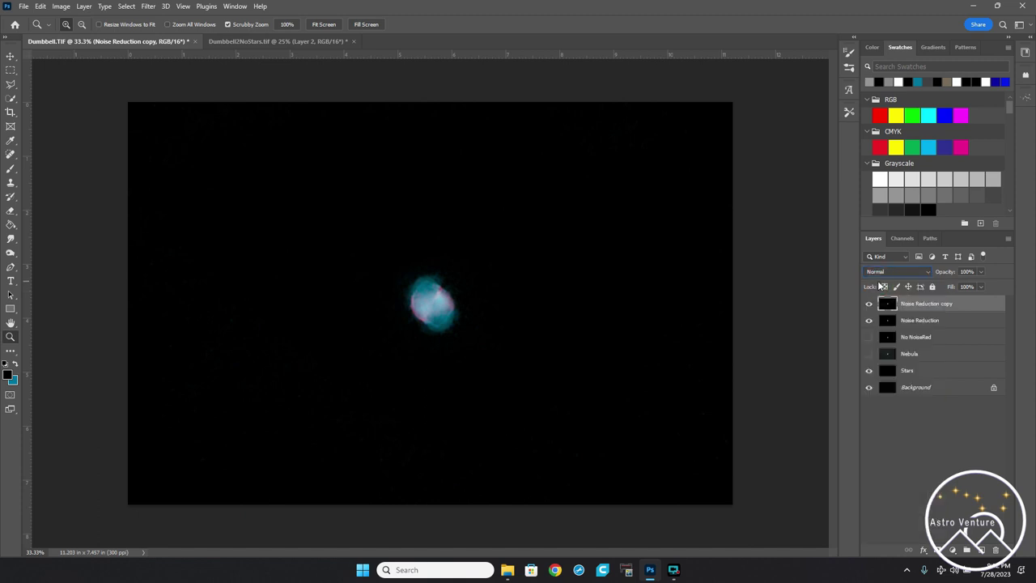
# Use the Camera Raw Filter on the copy to brush a mask over the nebula's bright core with Highlights at -13.
pyautogui.click(148, 6)
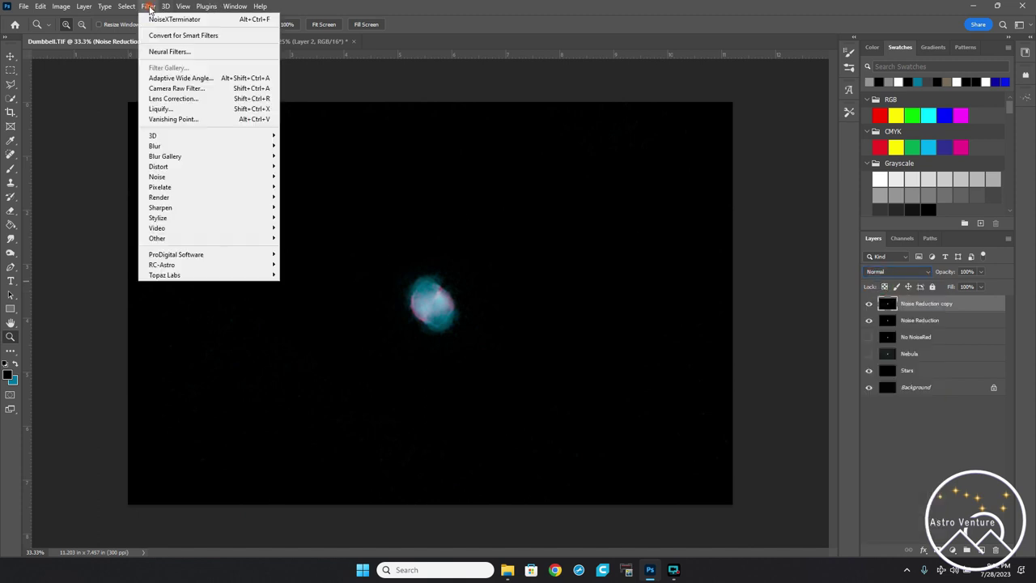
pyautogui.click(166, 88)
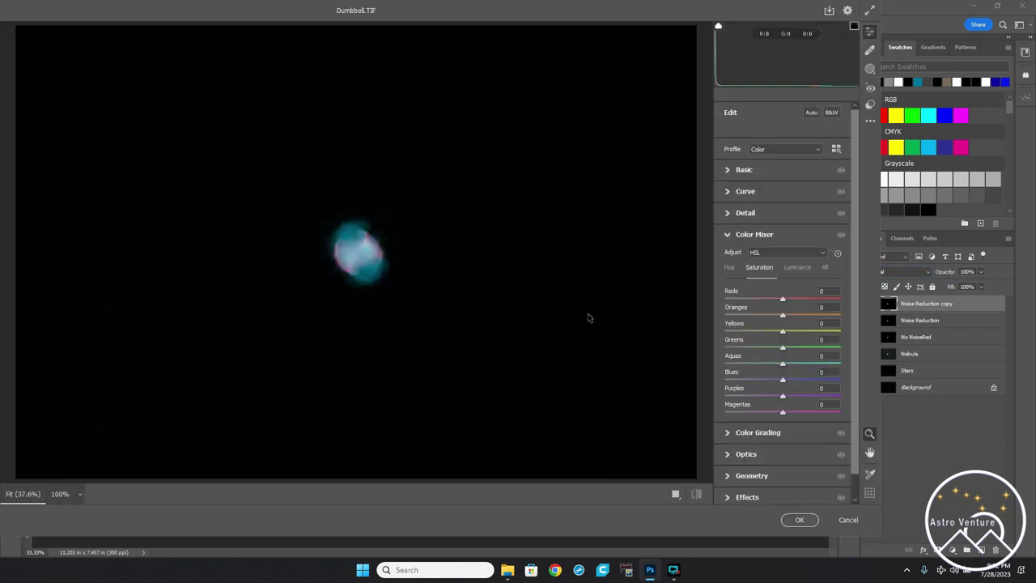
pyautogui.press('k')
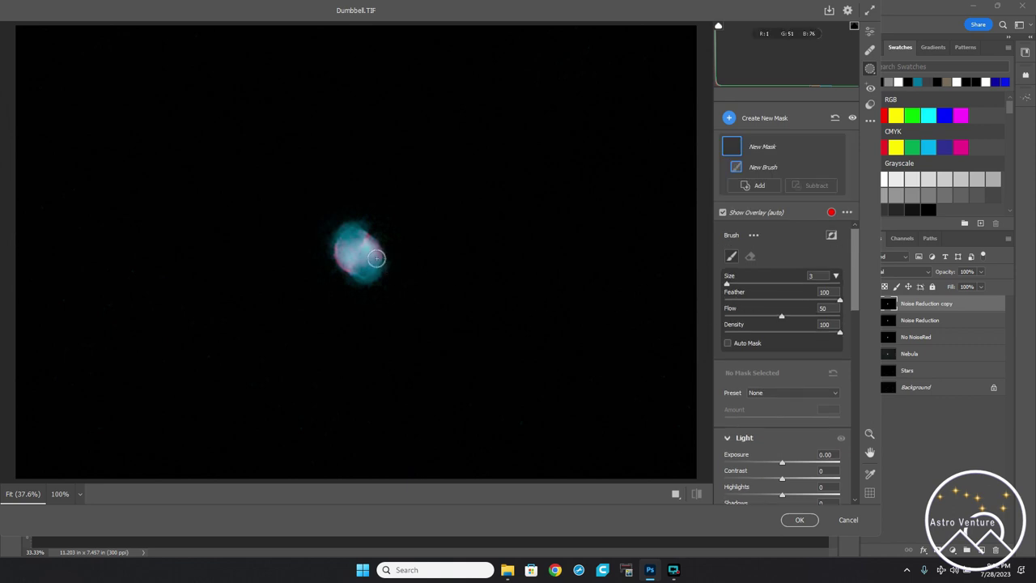
pyautogui.press(']')
pyautogui.moveTo(855, 255); pyautogui.dragTo(861, 294)
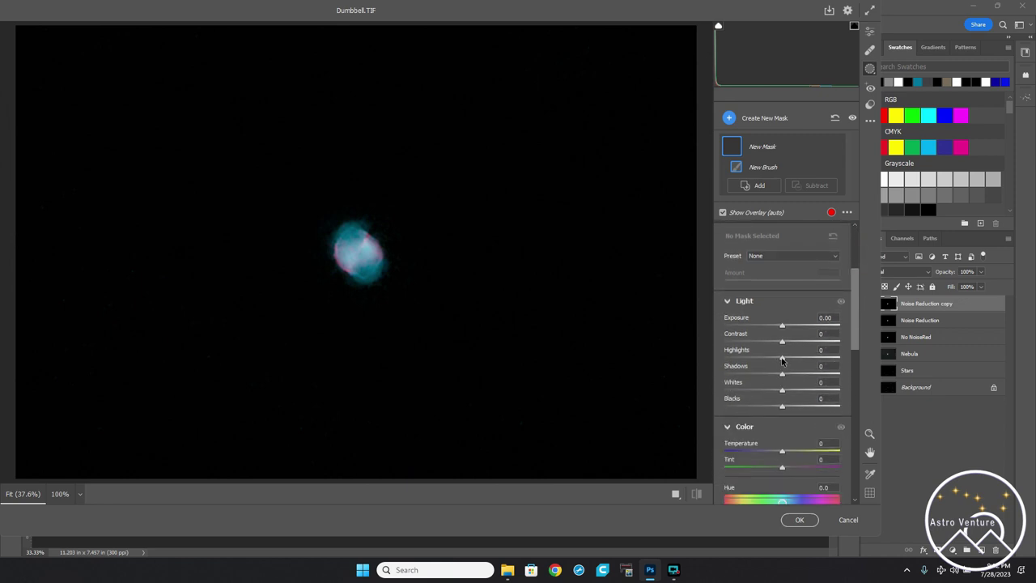
pyautogui.moveTo(780, 360); pyautogui.dragTo(772, 361)
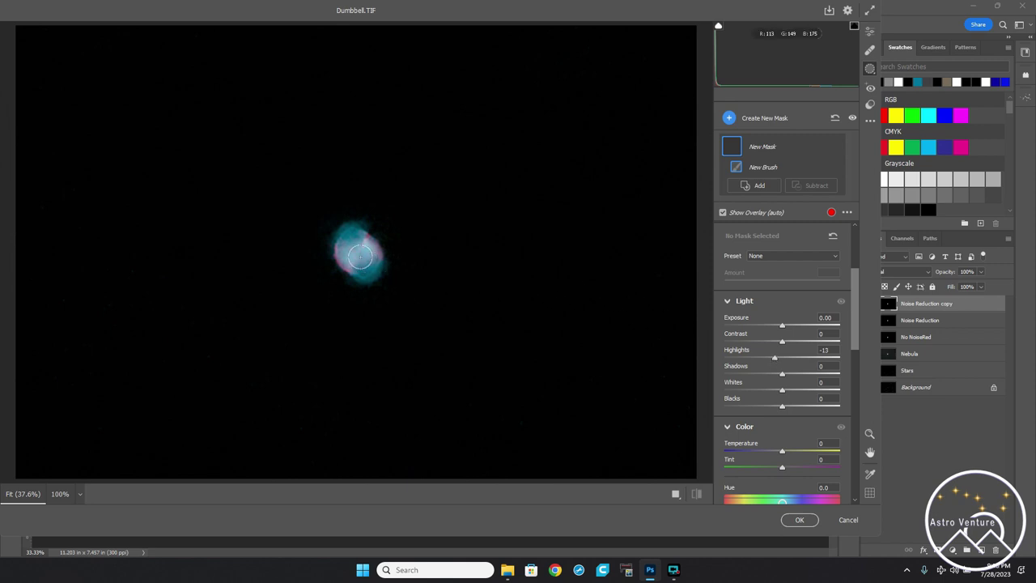
pyautogui.moveTo(364, 252); pyautogui.dragTo(355, 259)
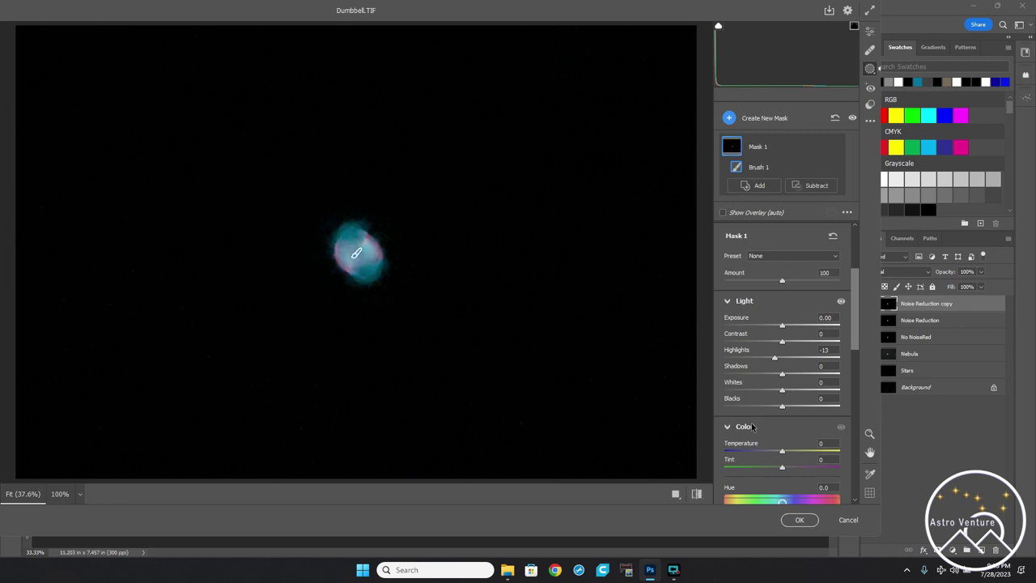
pyautogui.click(801, 520)
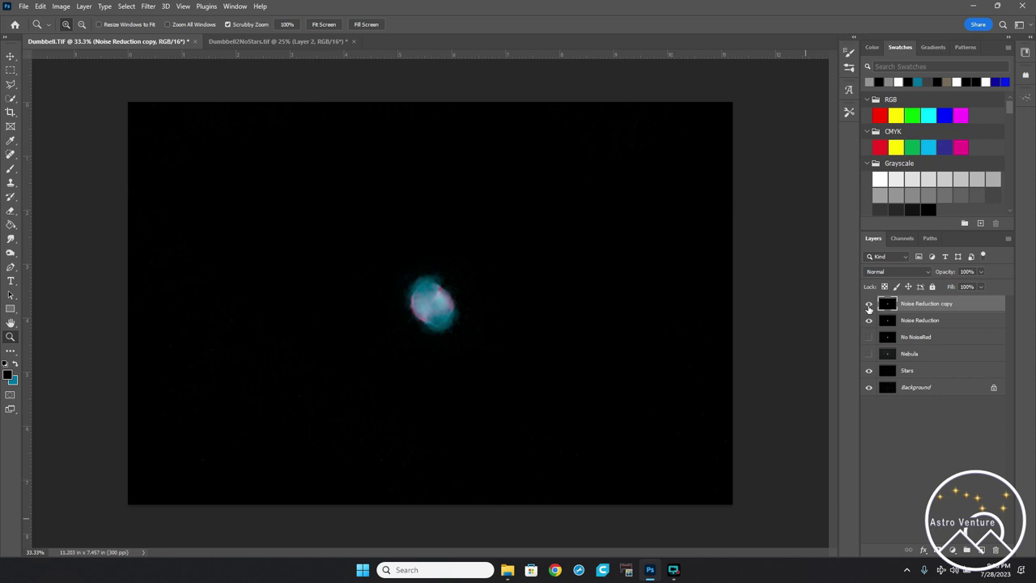
# Toggle the Noise Reduction copy layer's visibility to compare the nebula before and after the highlight adjustment.
pyautogui.click(869, 305)
pyautogui.click(869, 305)
pyautogui.click(869, 305)
pyautogui.click(869, 305)
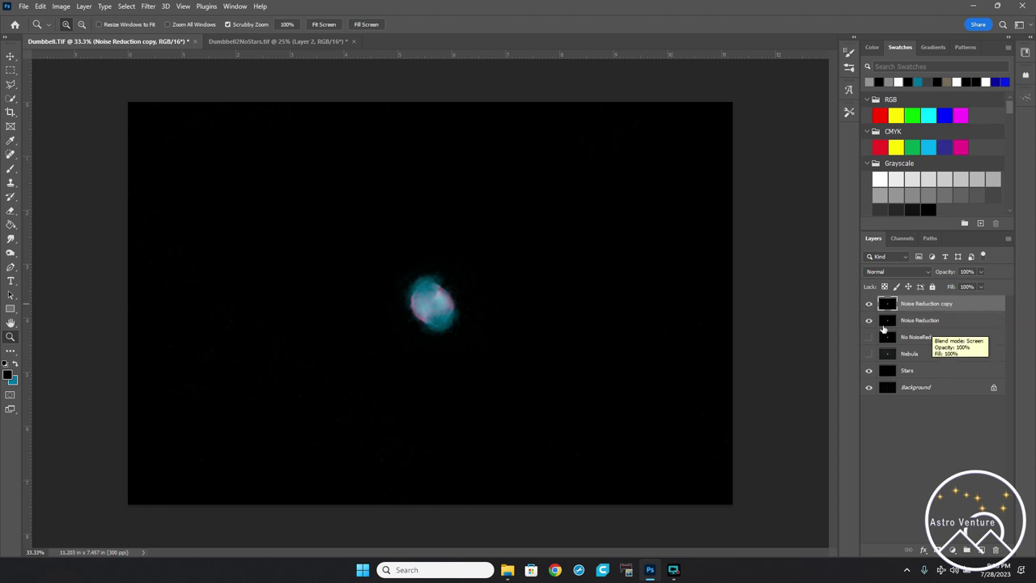
# Hide the original Noise Reduction layer and set the Noise Reduction copy's blend mode to Screen.
pyautogui.click(868, 322)
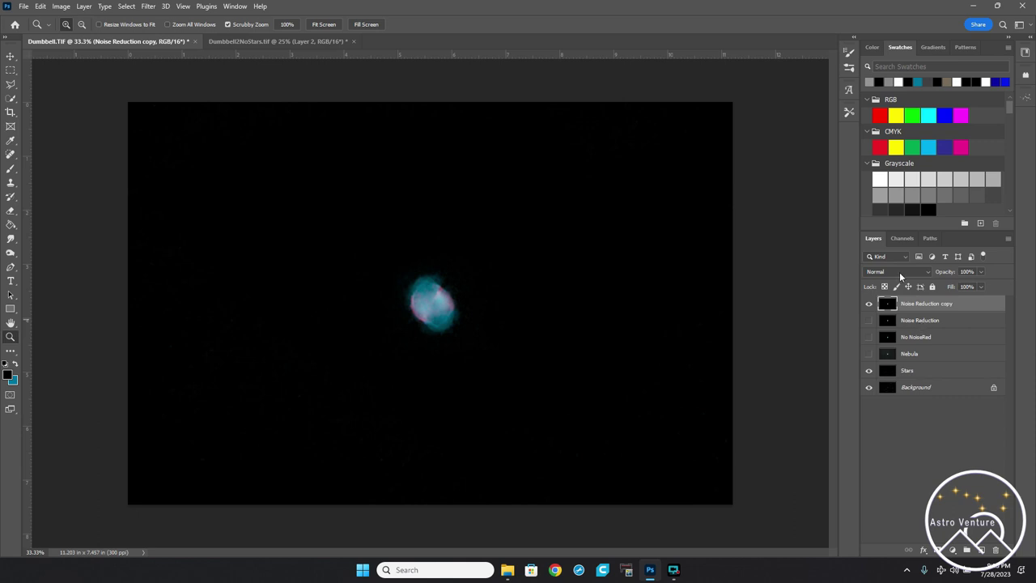
pyautogui.click(923, 305)
pyautogui.click(892, 271)
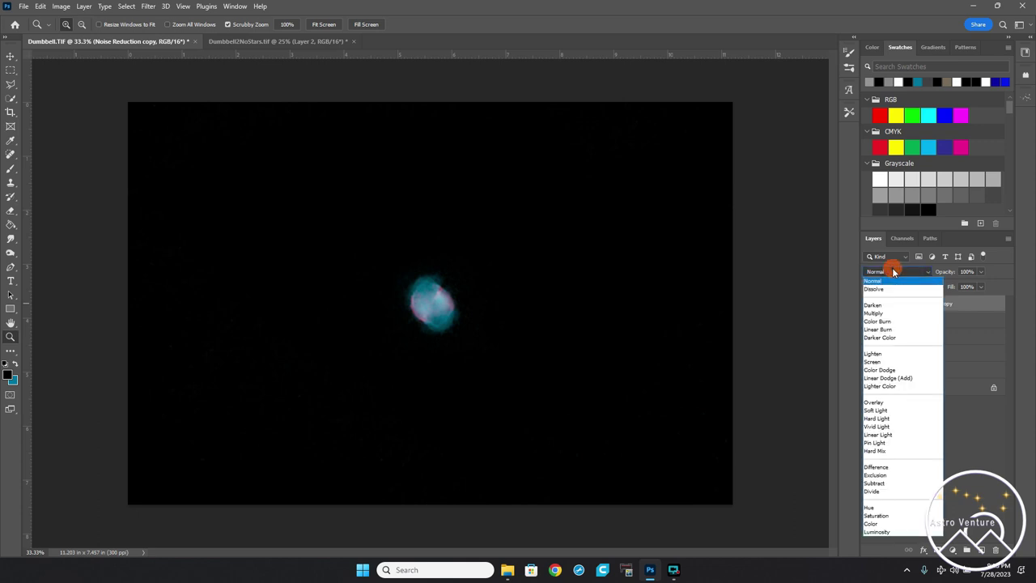
pyautogui.click(881, 362)
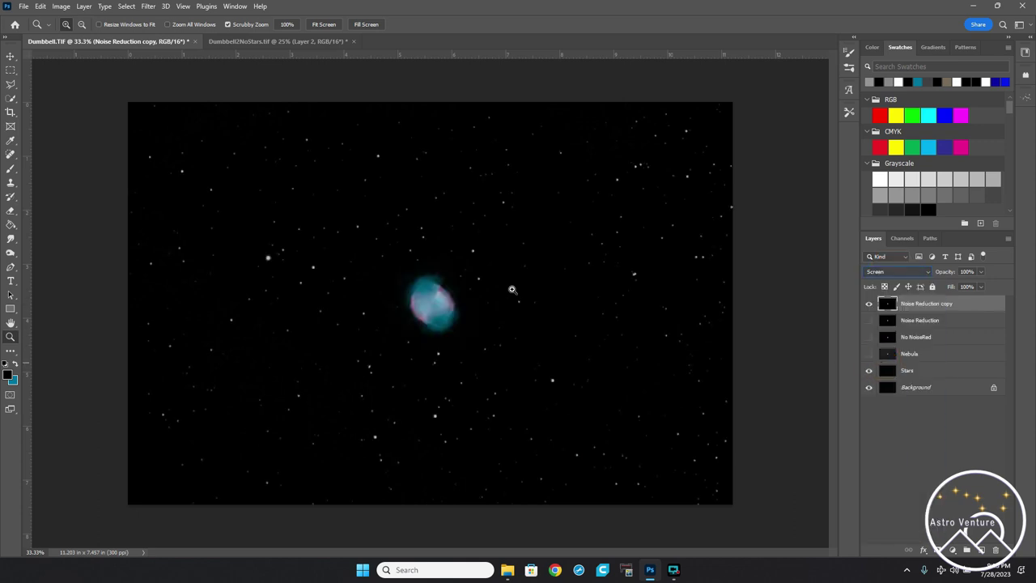